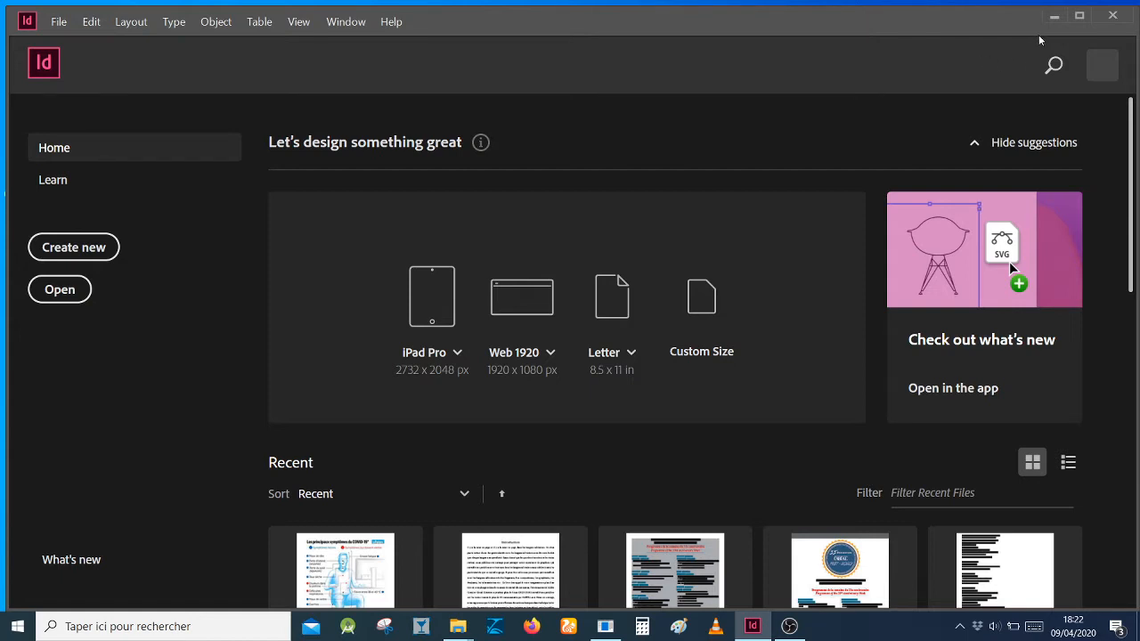
Open the Show hide folder from the desktop and maximize its window.
click(1055, 16)
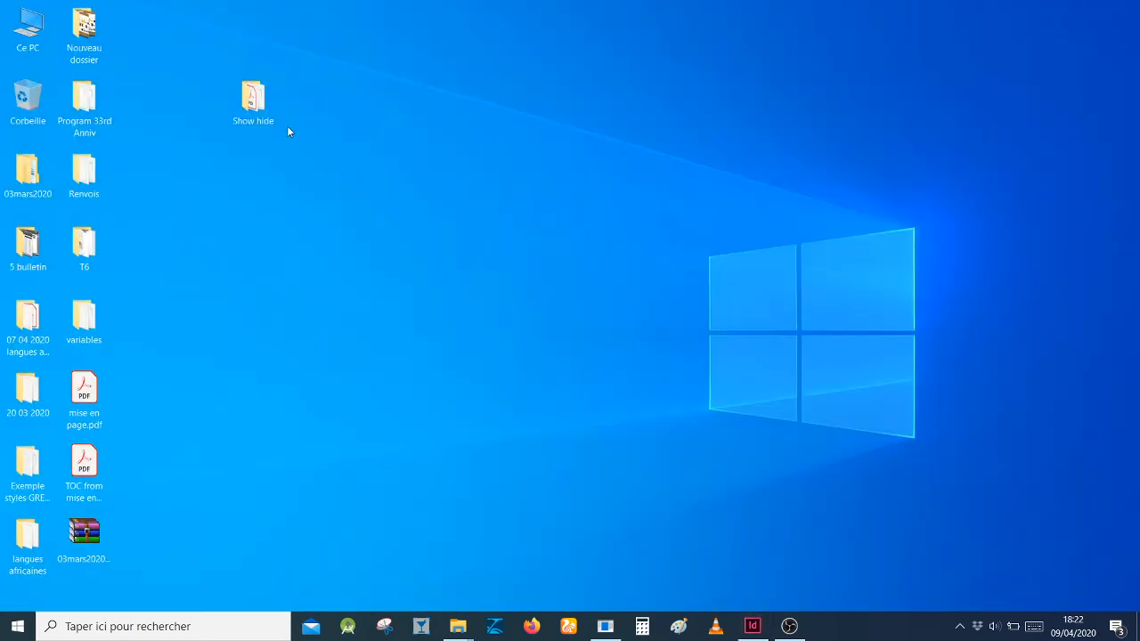
double_click(253, 100)
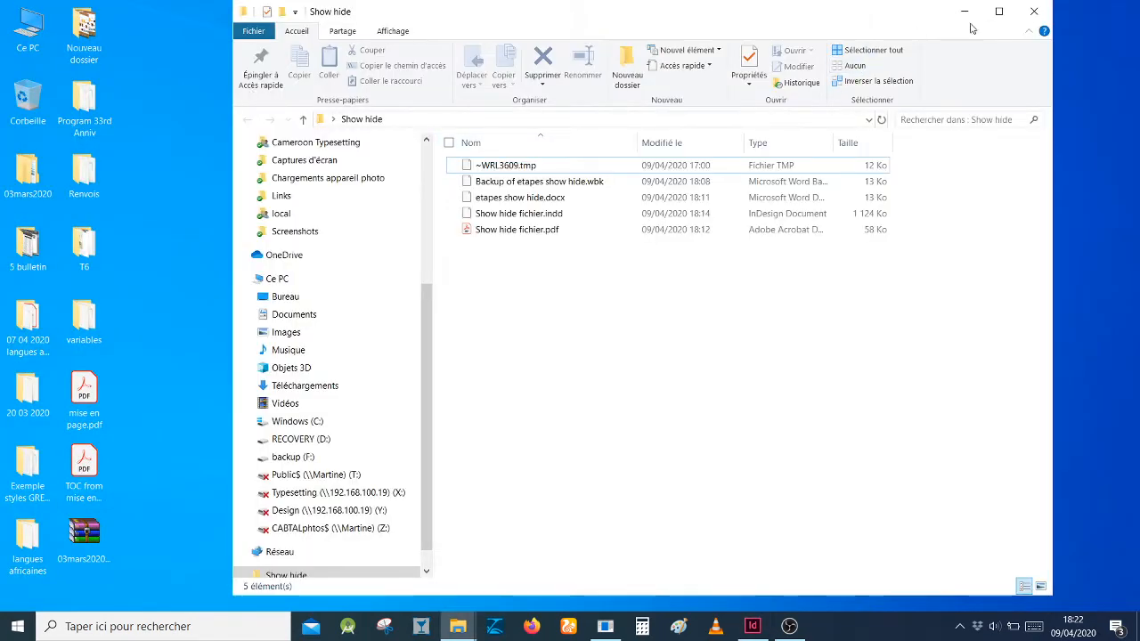
click(998, 10)
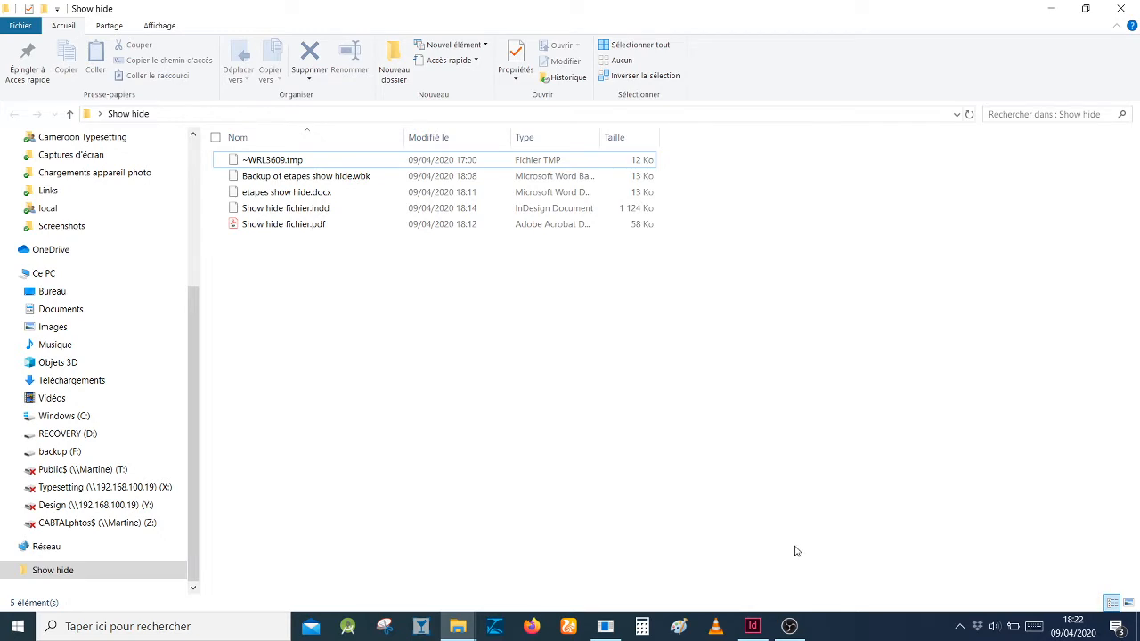
Switch to InDesign, create a one-page portrait A4 document with facing pages and 0 pt bleed, and move the Buttons and Forms panel lower.
click(751, 629)
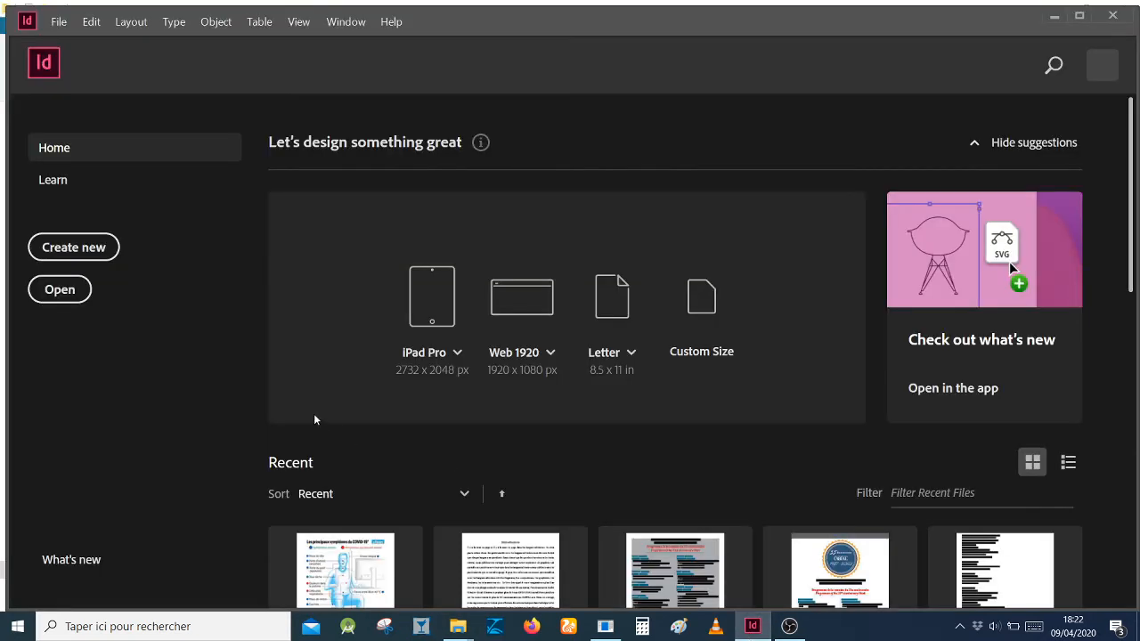
click(74, 248)
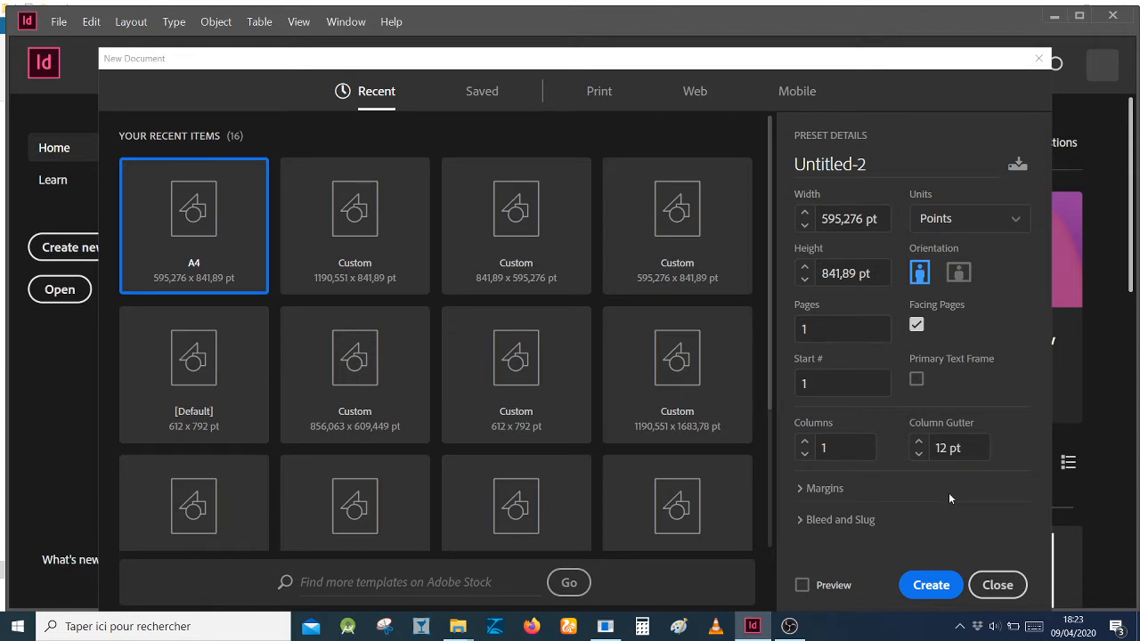
click(799, 521)
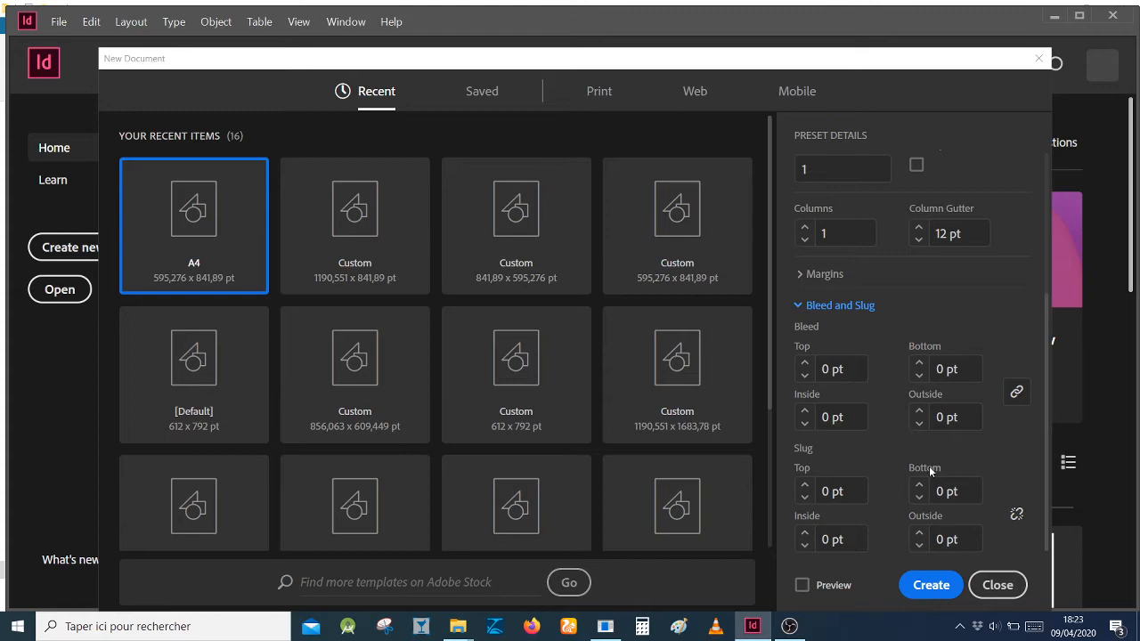
click(932, 588)
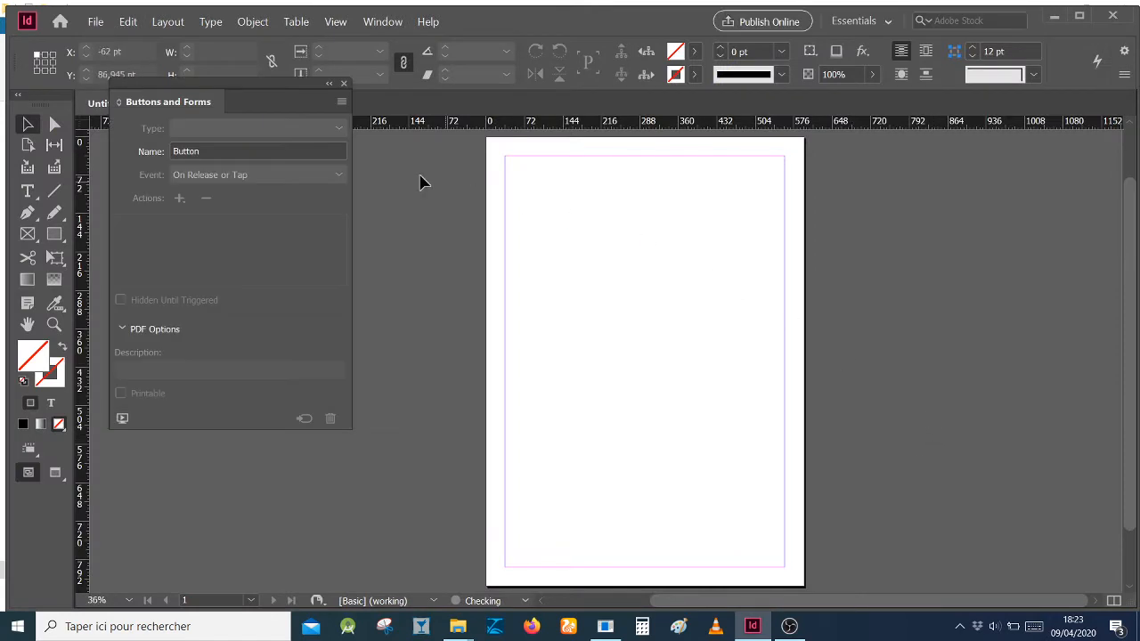
drag(326, 85, 332, 190)
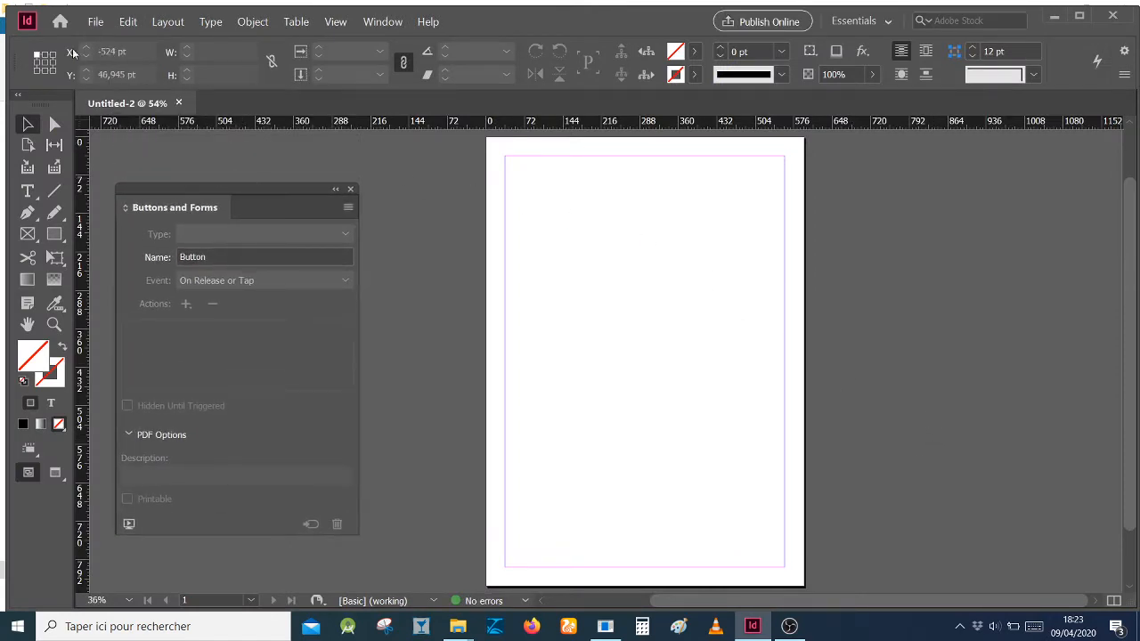
Save the document in the Show hide folder as Afficher Masquer.indd.
click(96, 21)
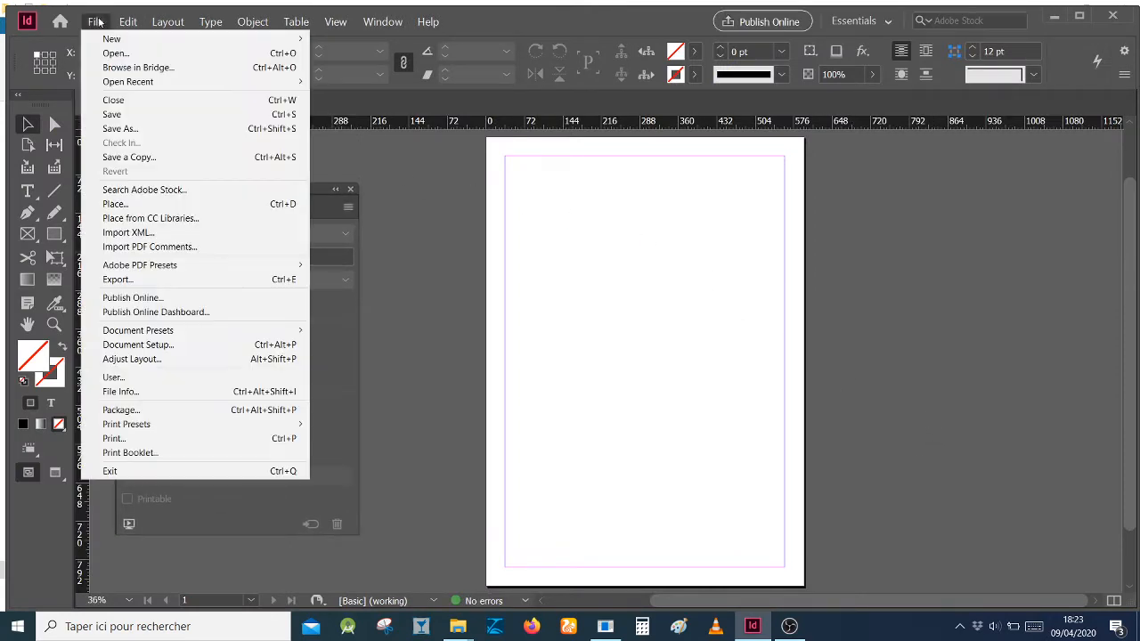
click(157, 130)
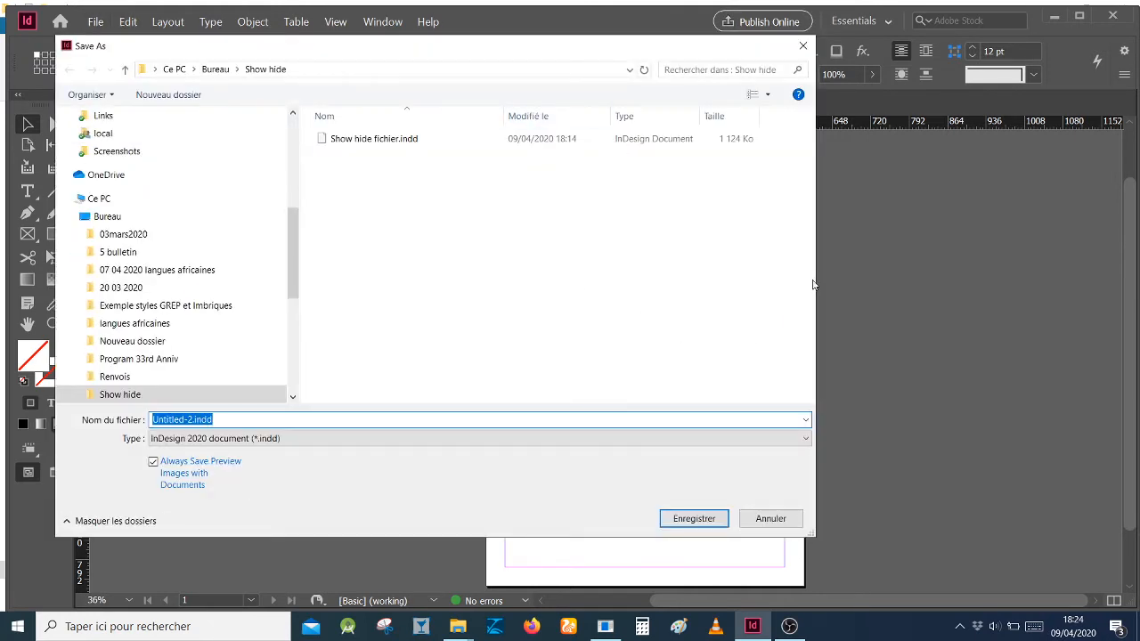
text(A)
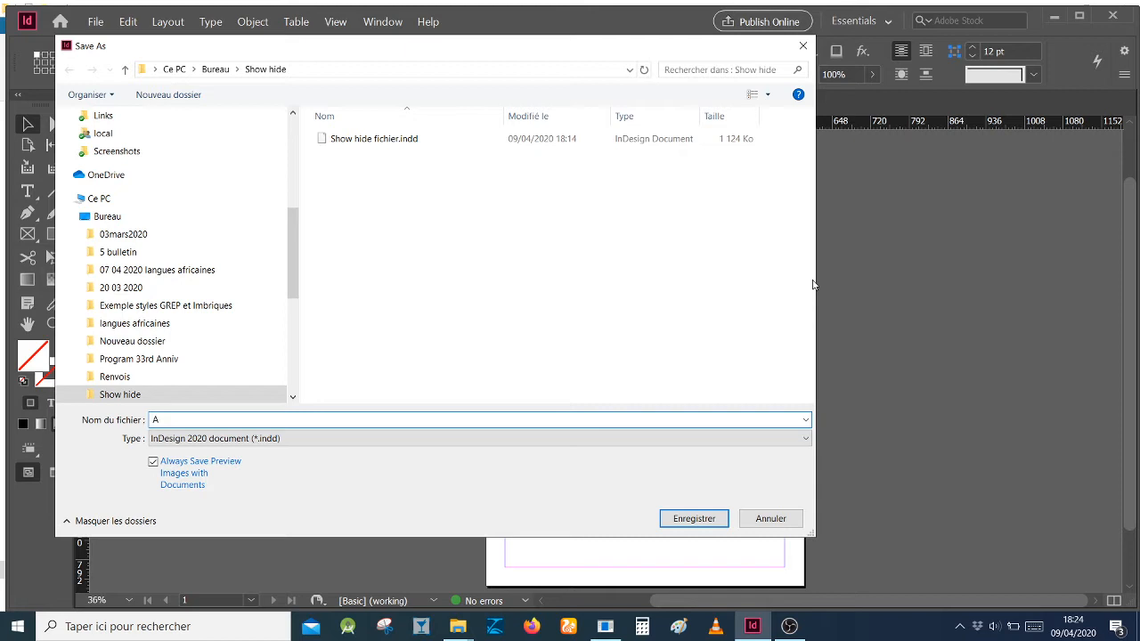
text(ffichetr)
key(BackSpace)
text(r Maquet)
click(203, 420)
text(squer)
click(218, 420)
text(r)
click(699, 518)
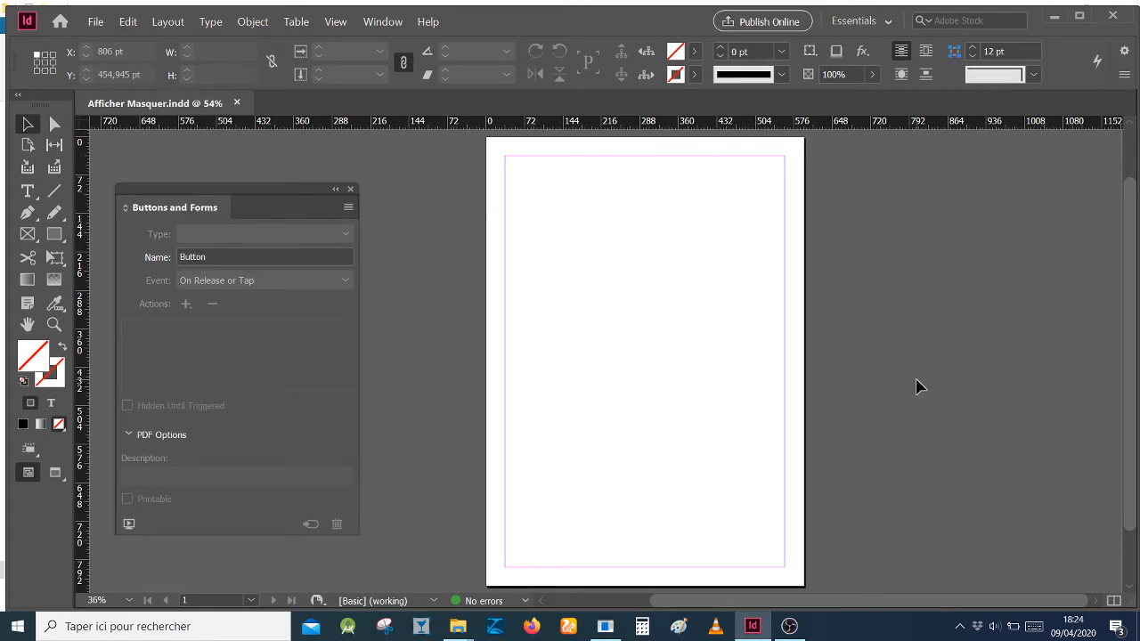
Switch to File Explorer and move the COVID-19 symptoms JPEG from the 9 avril 2020 folder into the Show hide folder.
click(1054, 20)
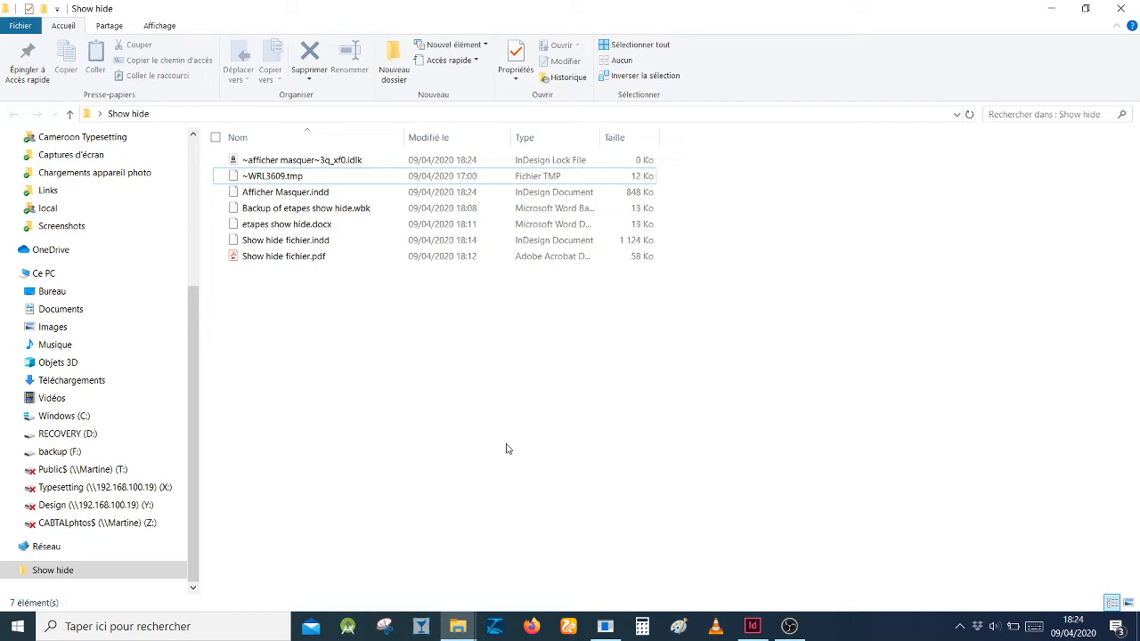
click(458, 626)
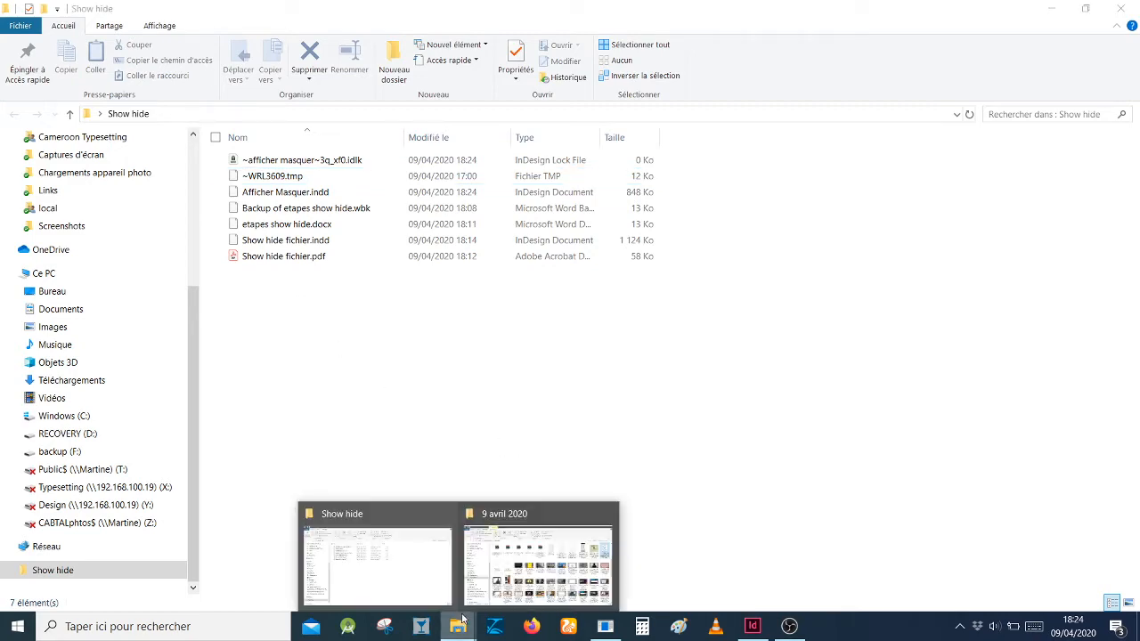
click(517, 555)
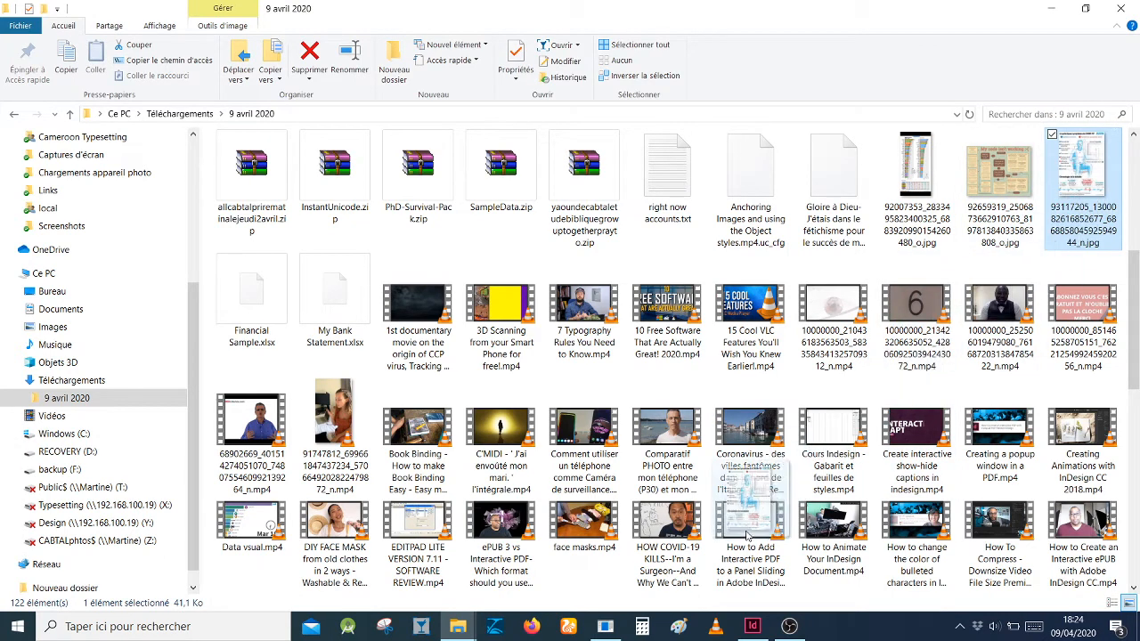
mouse_move(461, 634)
drag(462, 635, 459, 385)
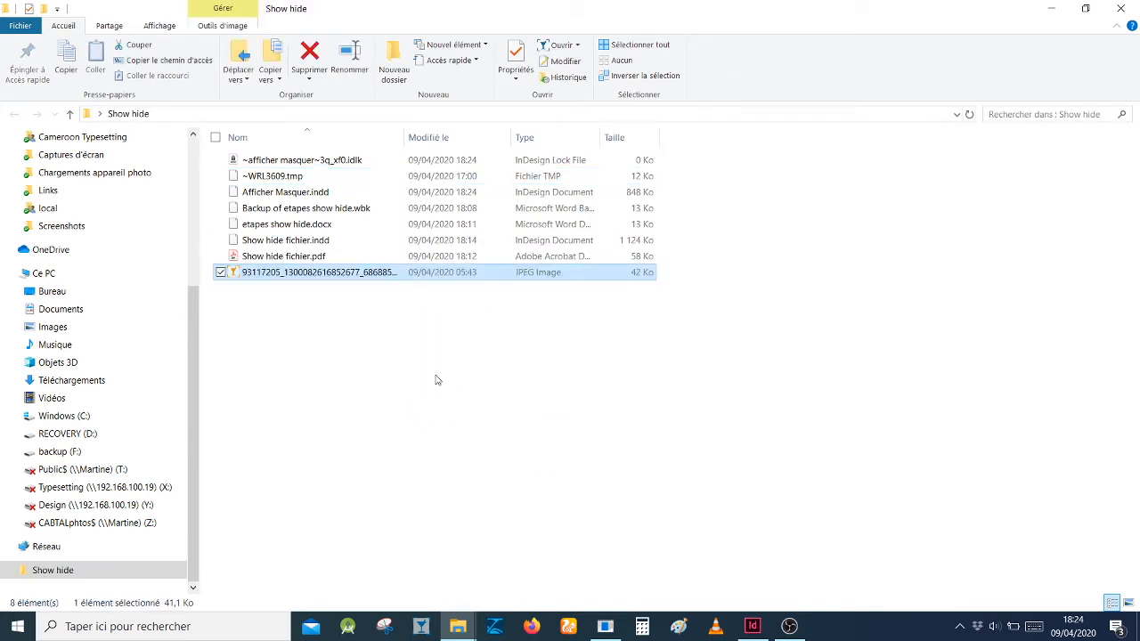
Rename the JPEG in the Show hide folder as GrandeImage.jpg.
click(318, 275)
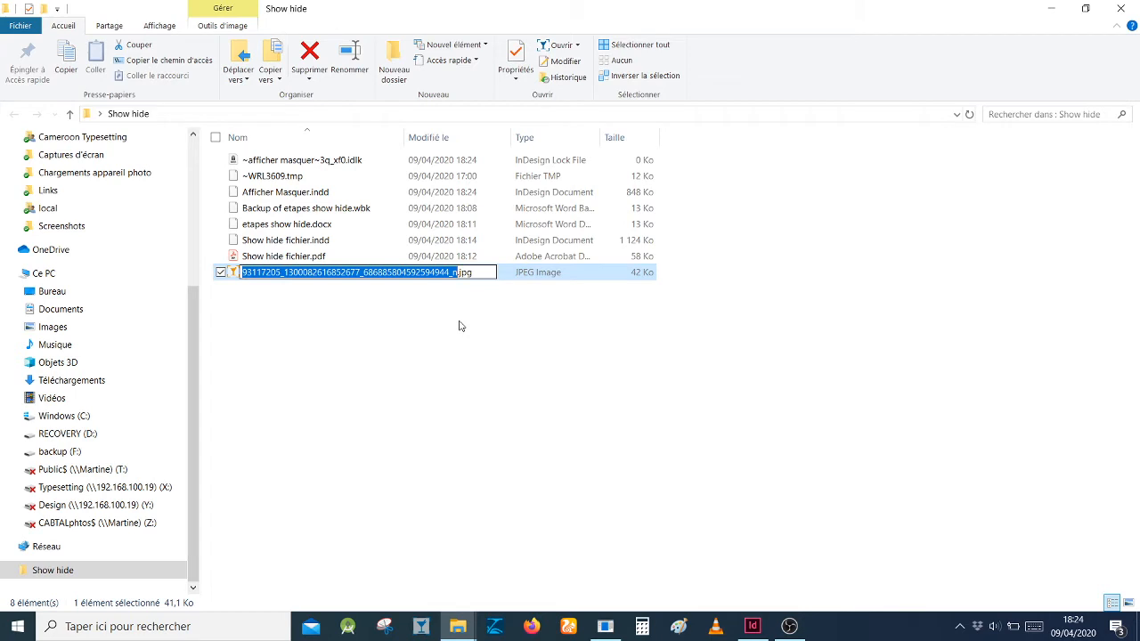
text(f)
text(mage)
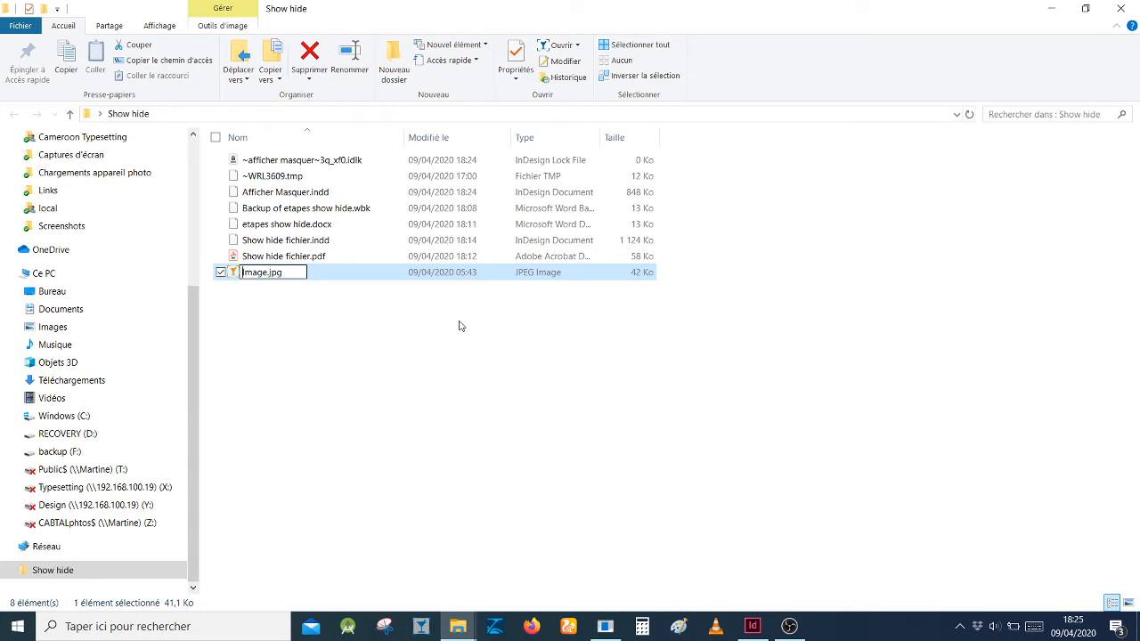
text(Grande)
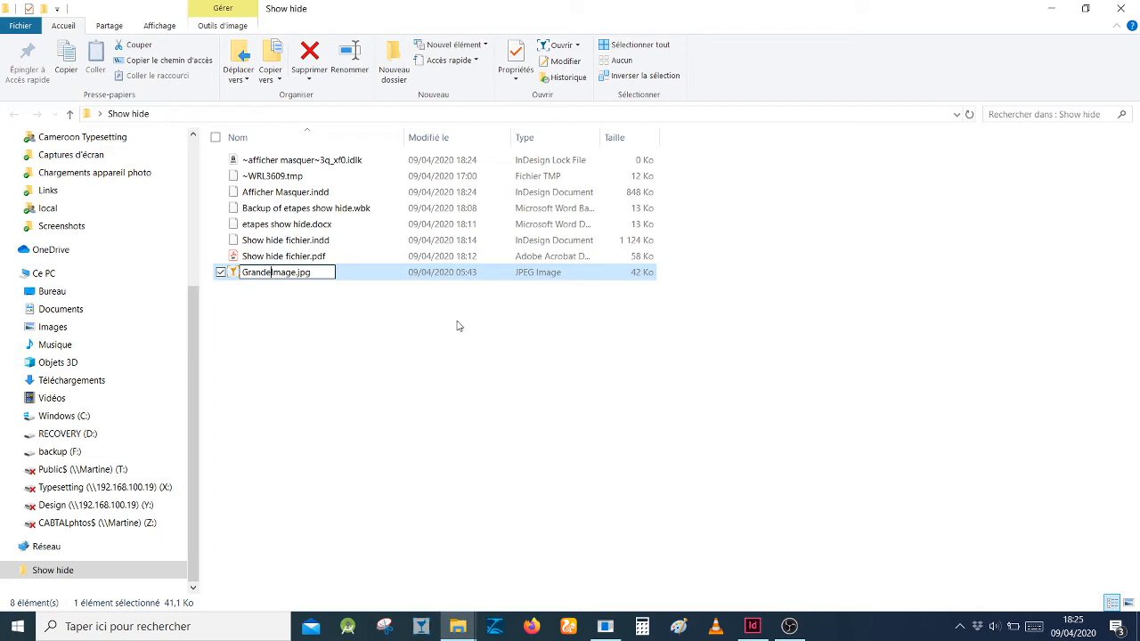
click(378, 328)
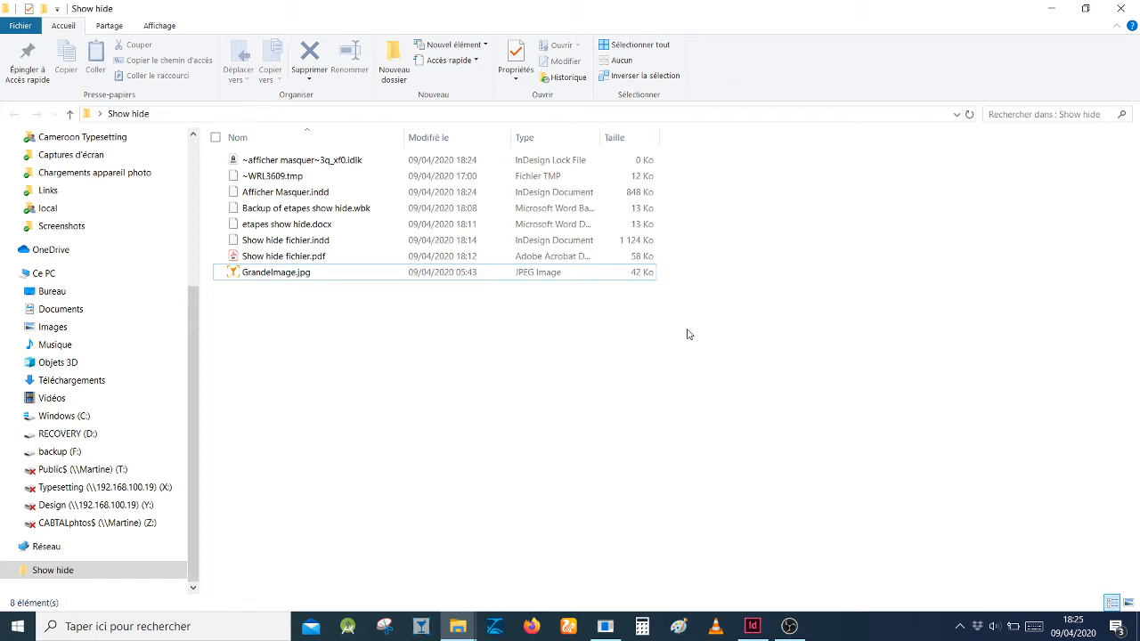
Place GrandeImage.jpg from the Show hide folder on the InDesign page and position it at about X 48 pt, Y 36 pt.
click(754, 629)
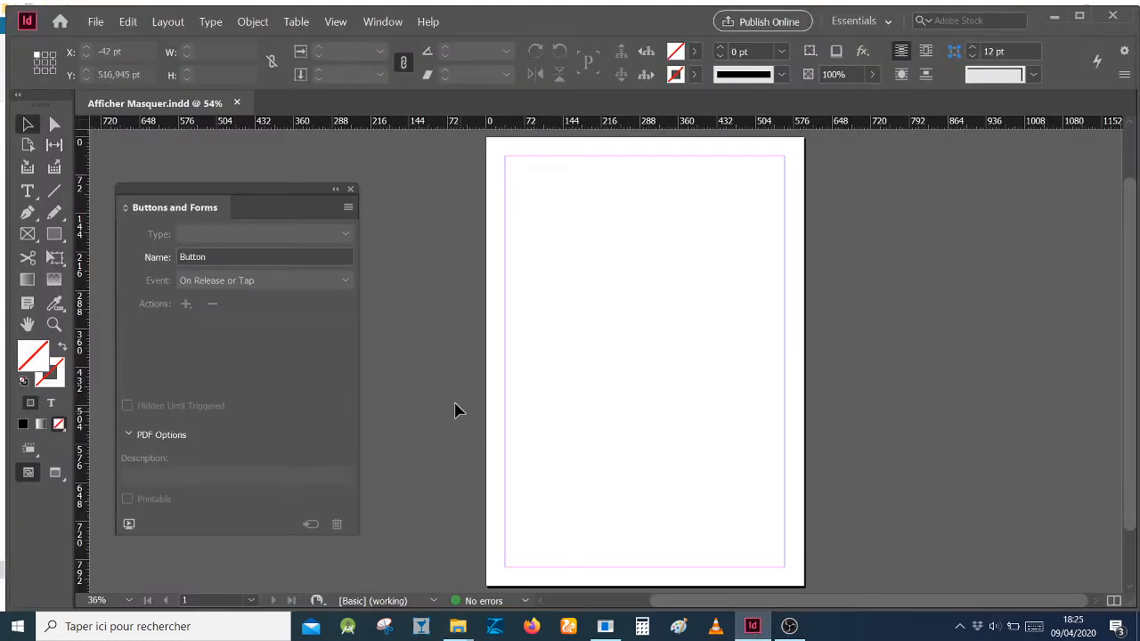
mouse_move(458, 626)
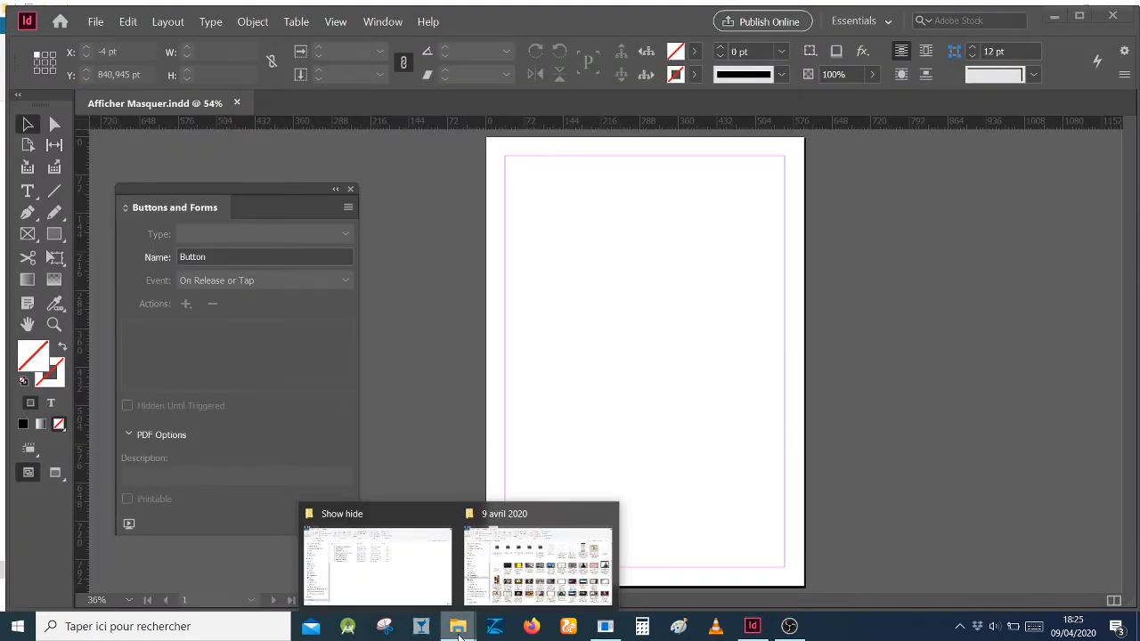
click(426, 594)
drag(242, 276, 559, 171)
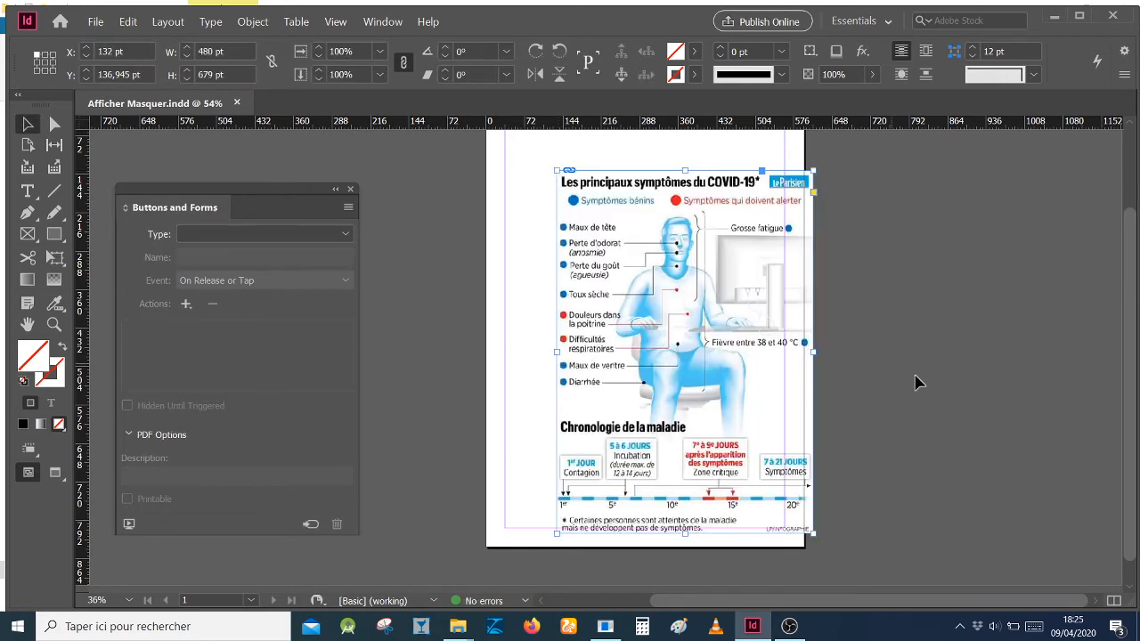
scroll(935, 396, up, 2)
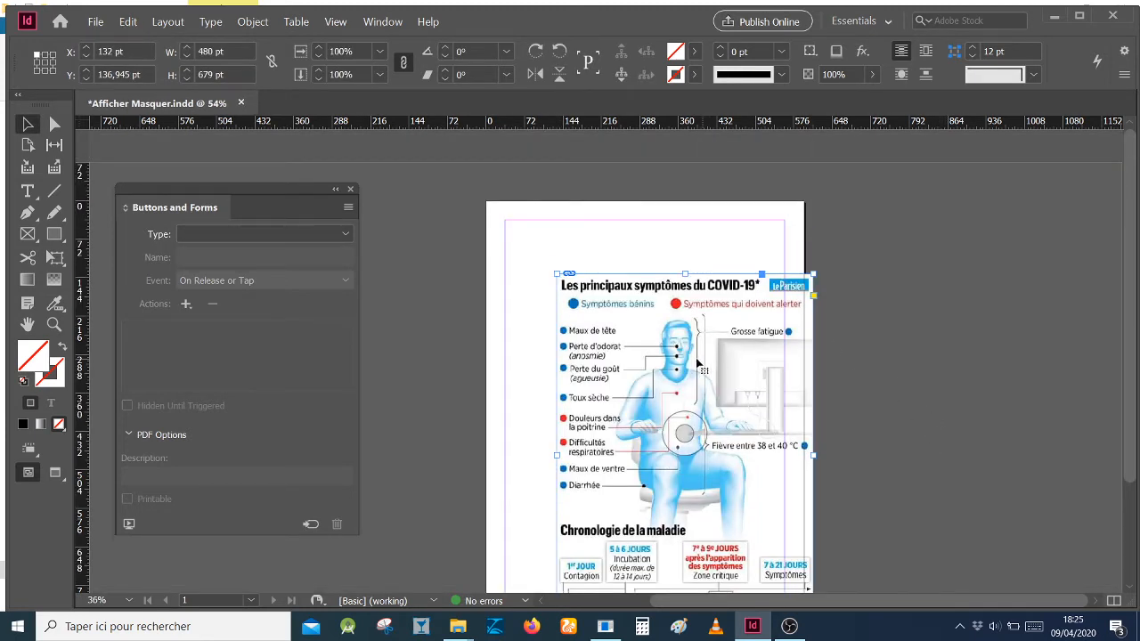
key(ctrl+z)
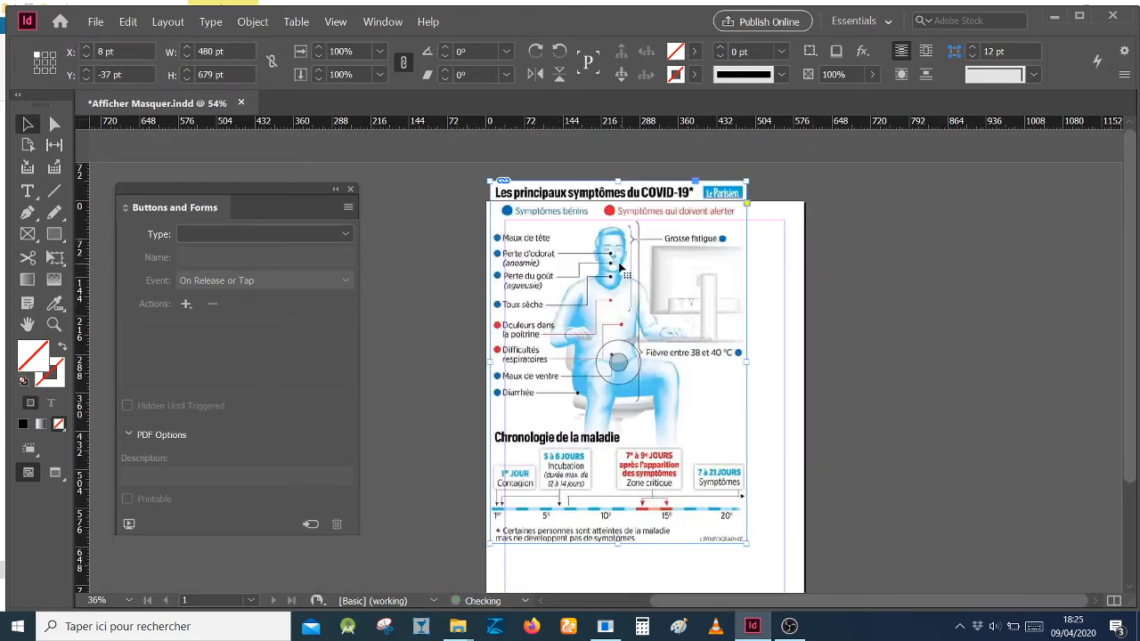
drag(623, 271, 649, 310)
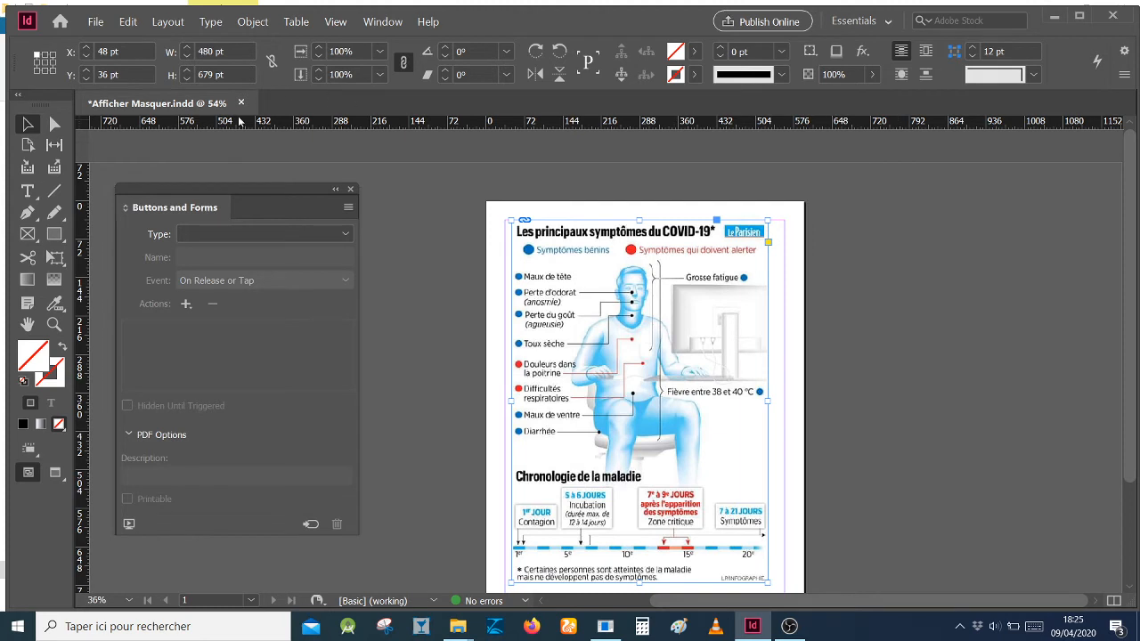
Collapse the Buttons and Forms panel and align the placed image to the page's horizontal center.
click(336, 189)
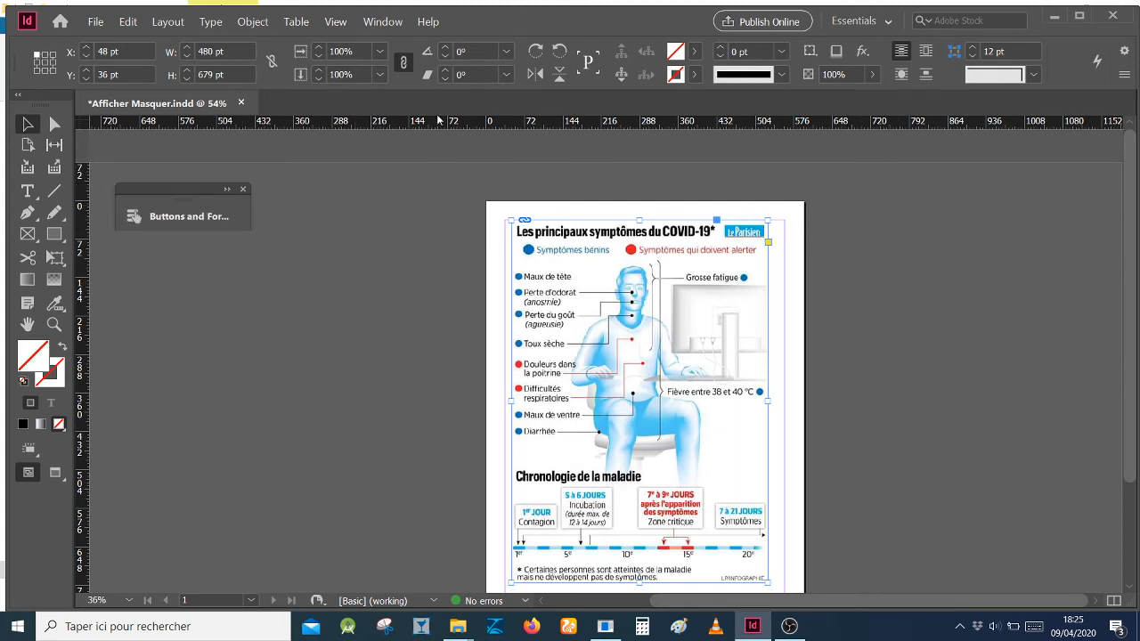
click(385, 21)
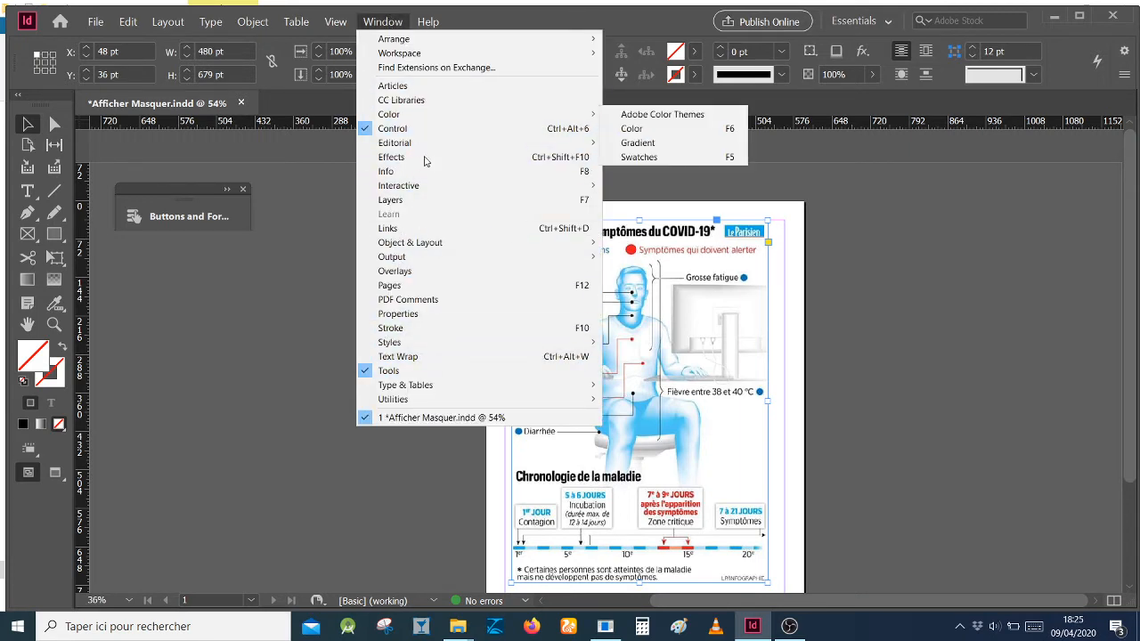
mouse_move(436, 249)
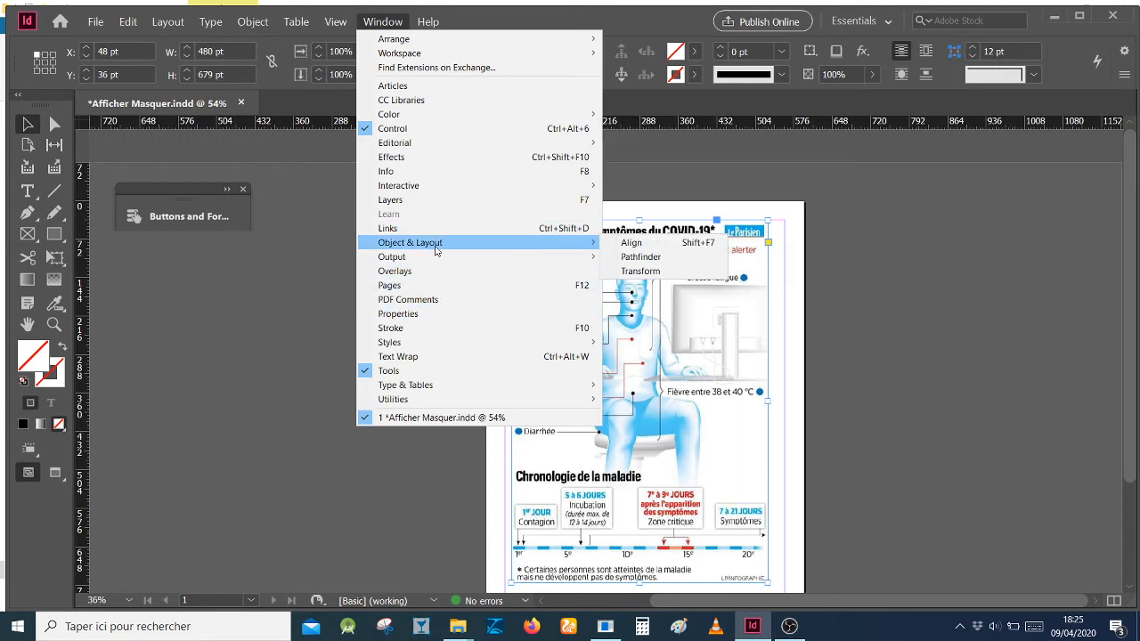
click(628, 243)
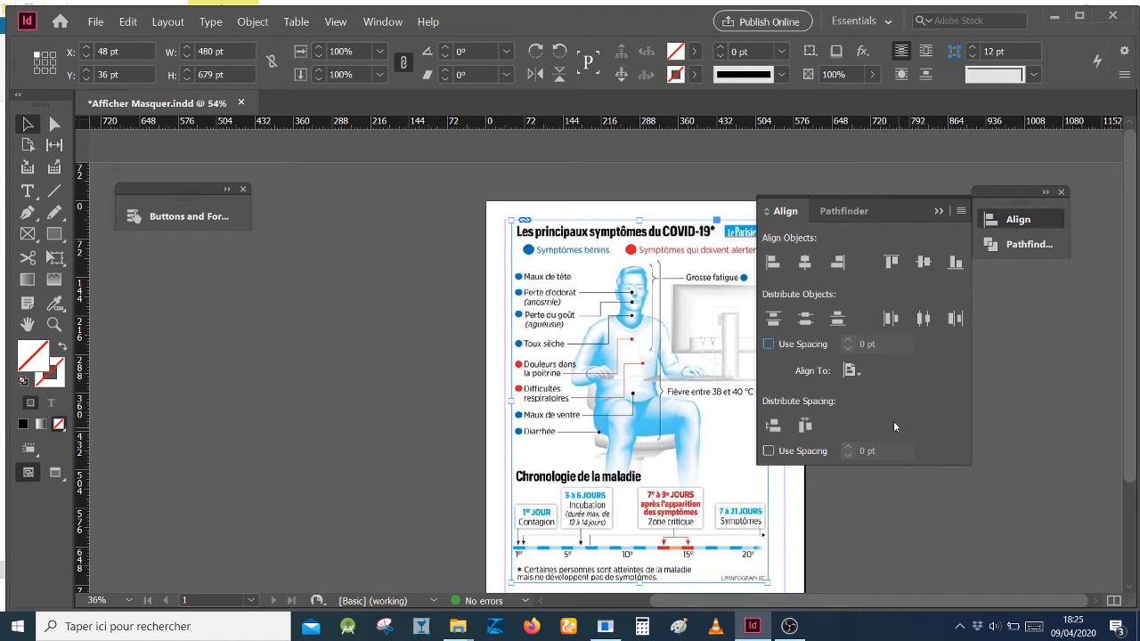
click(855, 375)
click(934, 414)
click(804, 264)
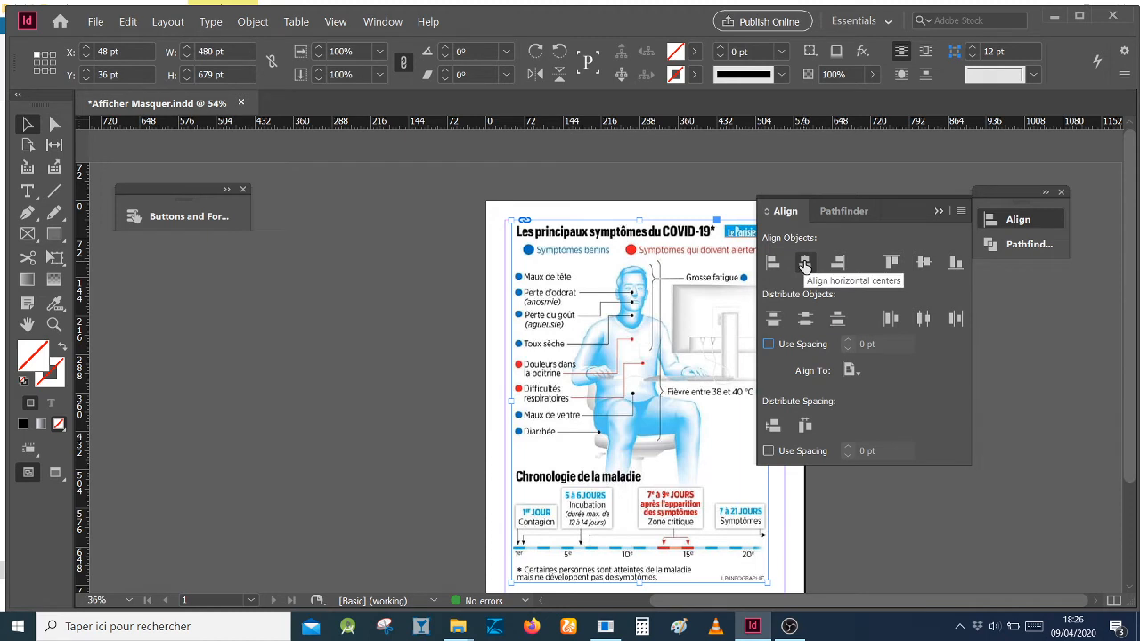
click(804, 263)
click(939, 213)
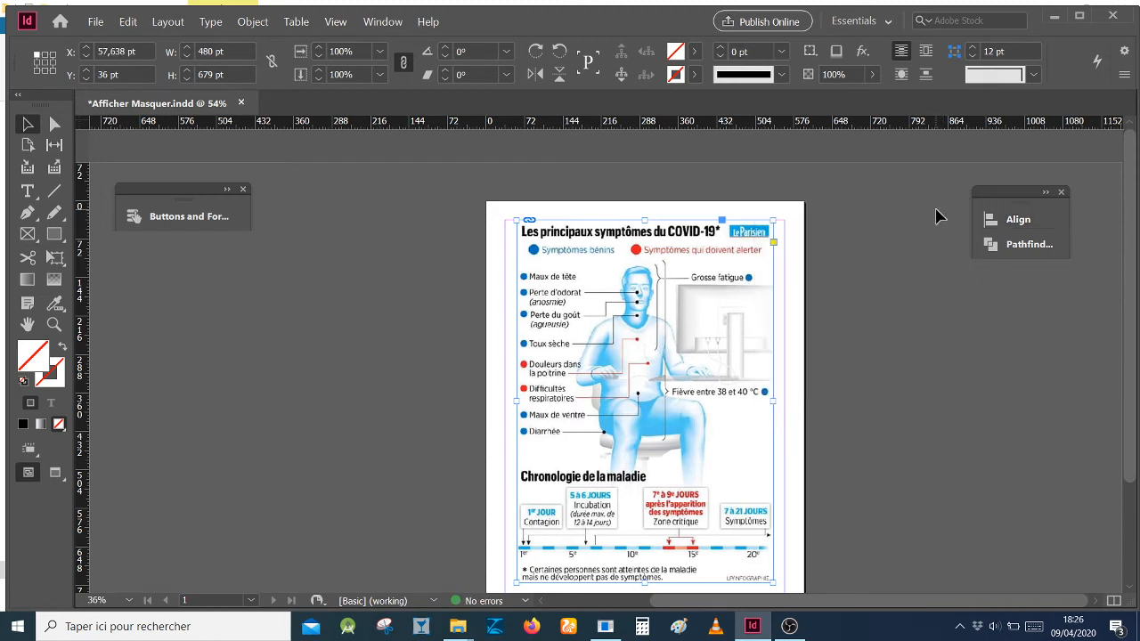
Draw a rectangle about 19.6 by 15.5 pt beside the image's lower corner and center it on the page's left margin guide.
scroll(912, 328, down, 2)
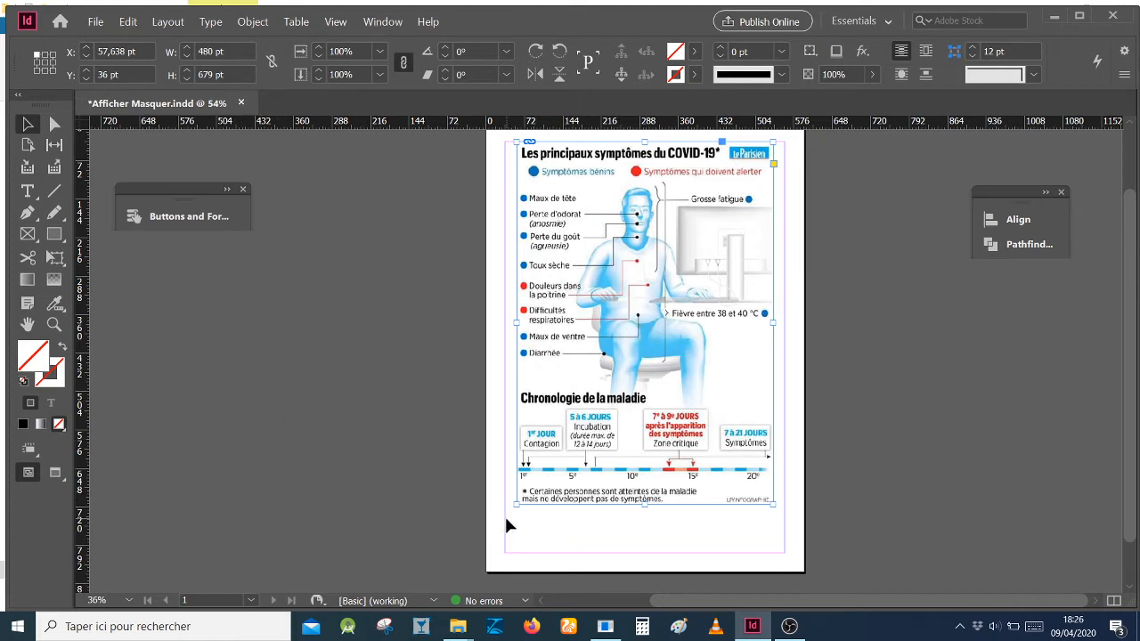
click(54, 325)
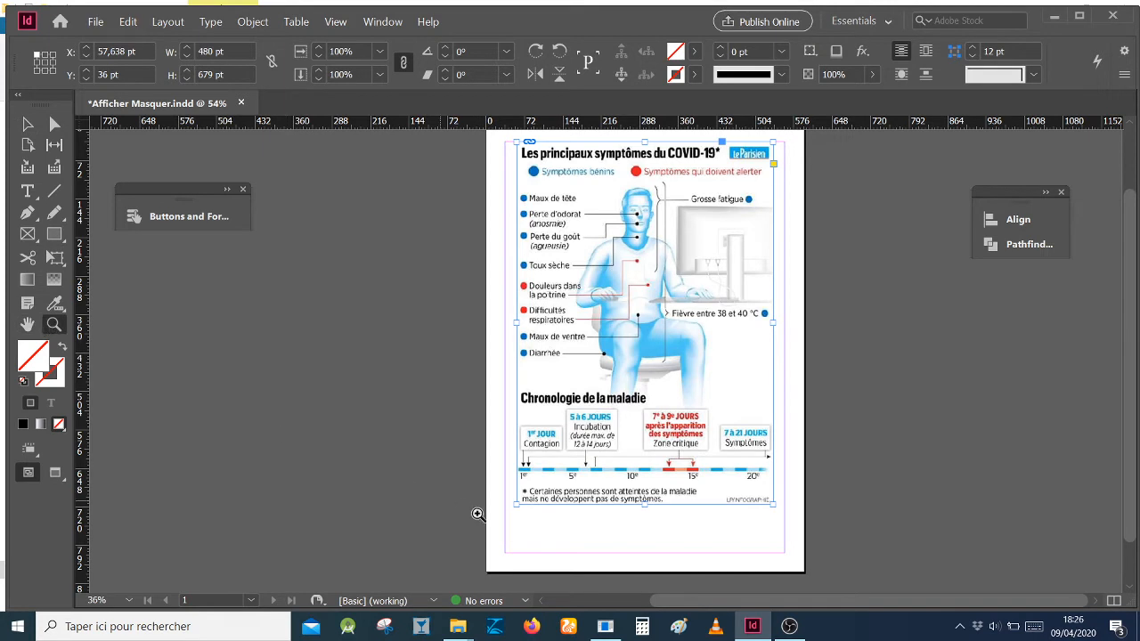
drag(489, 476, 506, 505)
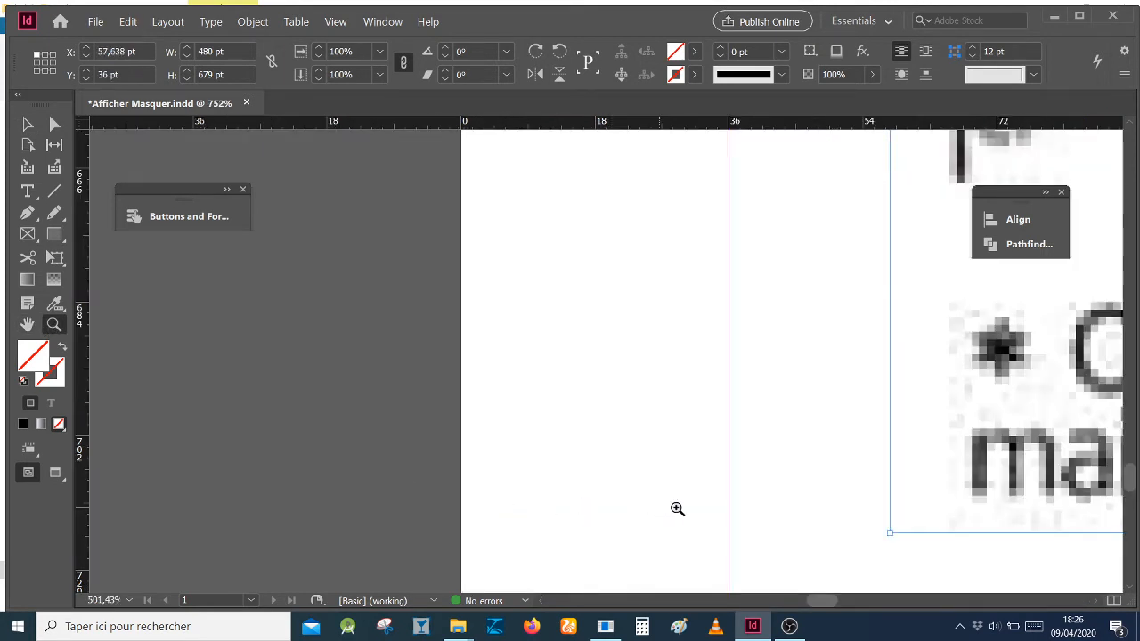
scroll(718, 487, down, 1)
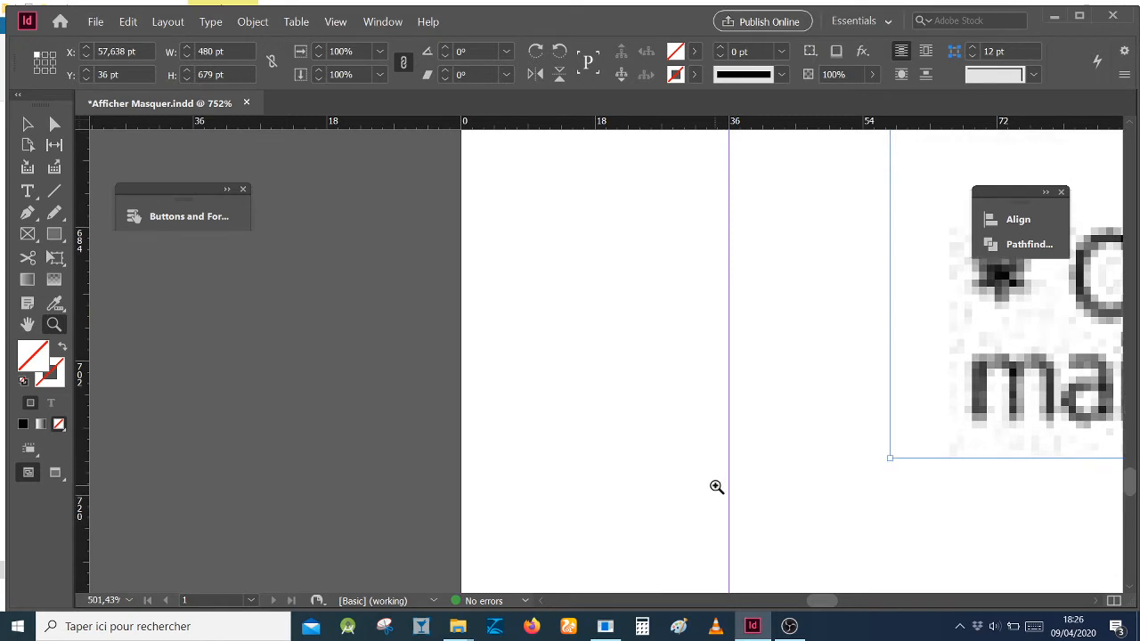
click(56, 235)
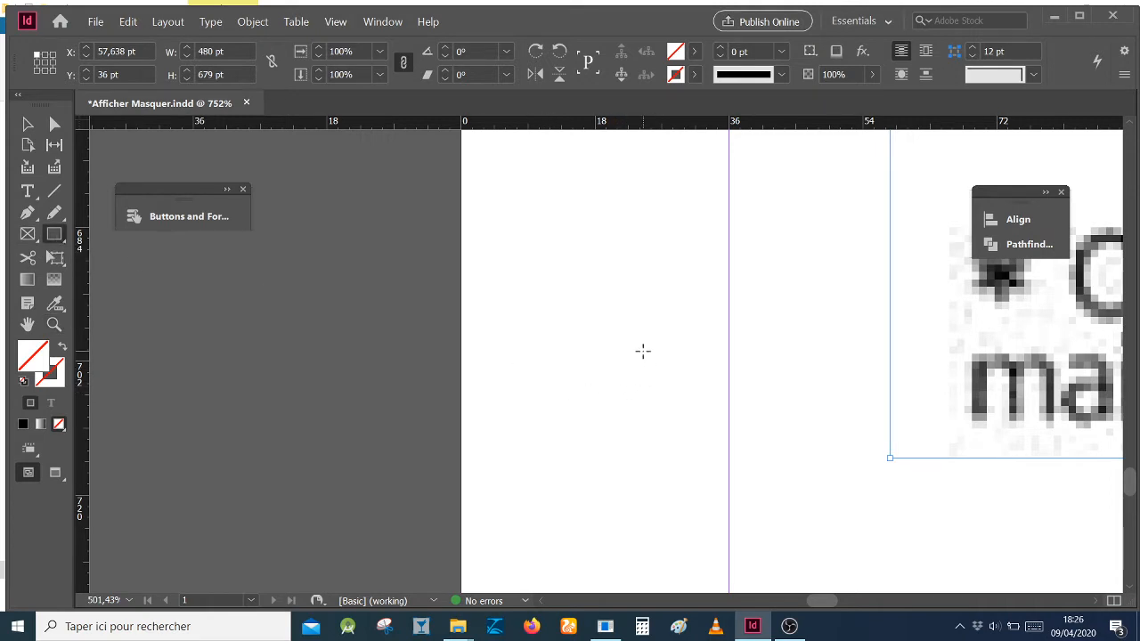
drag(644, 351, 788, 466)
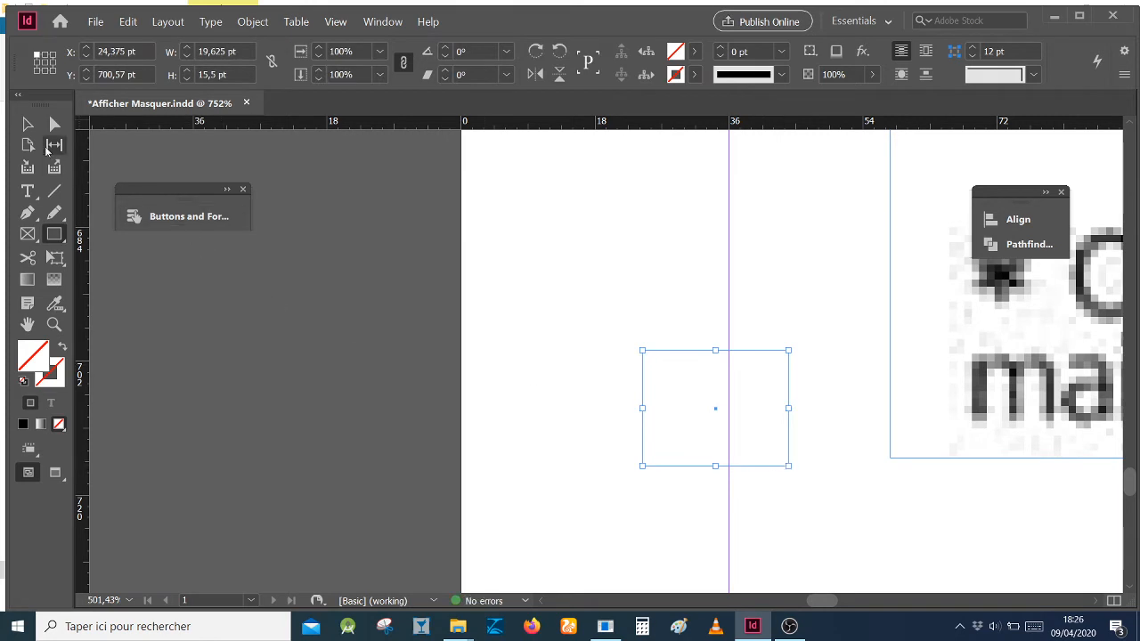
click(28, 124)
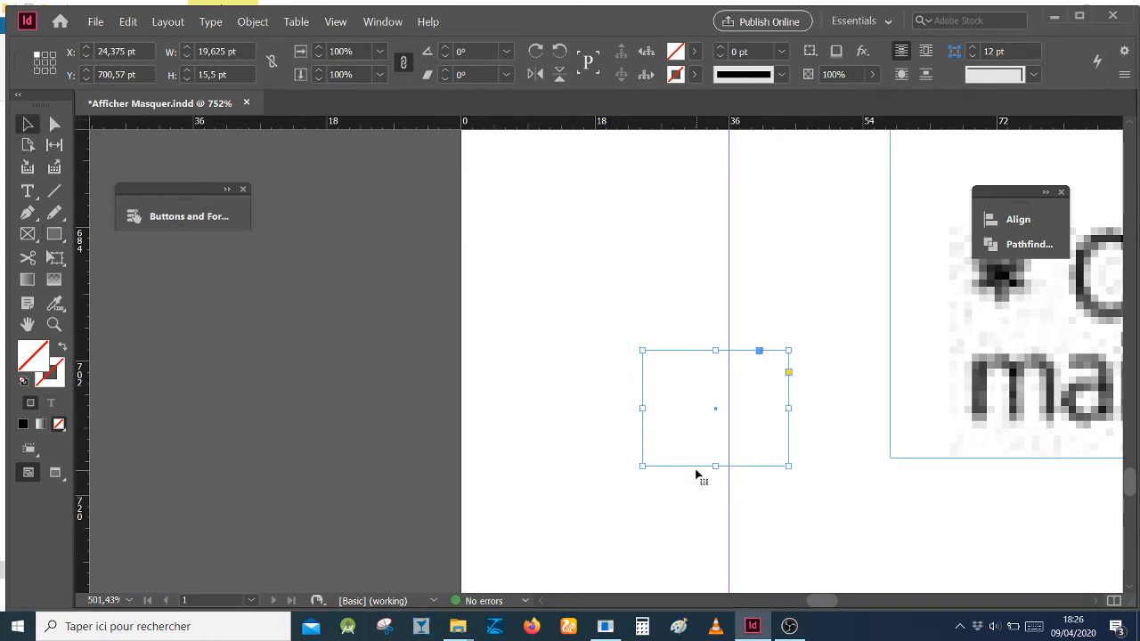
drag(697, 470, 713, 471)
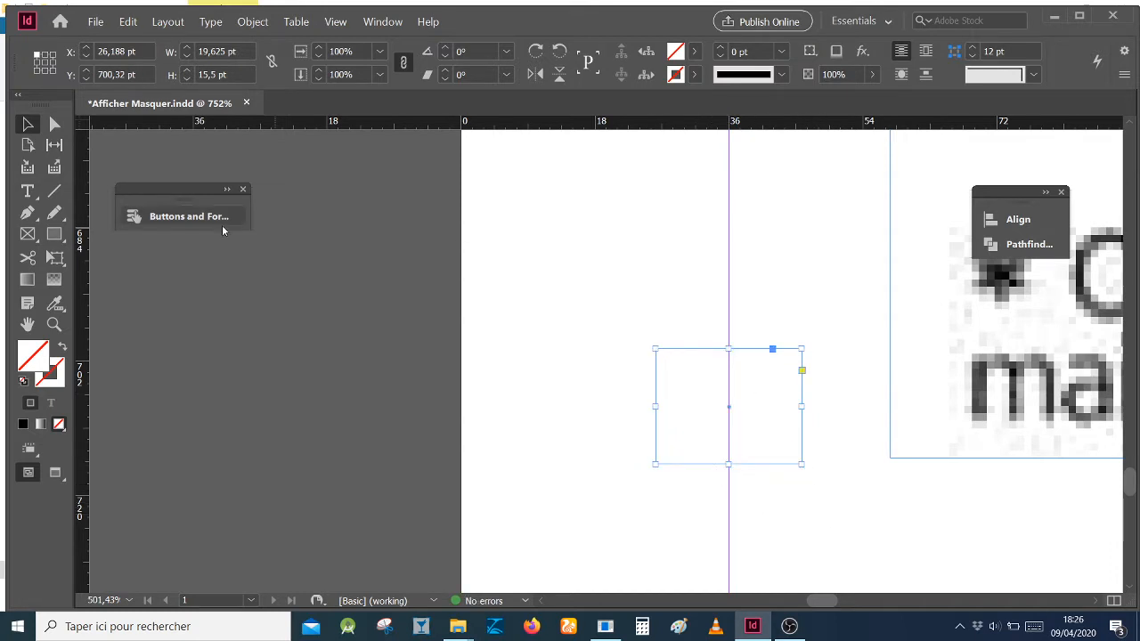
Fill the new rectangle with the magenta swatch C=0 M=100 Y=0 K=0.
click(697, 52)
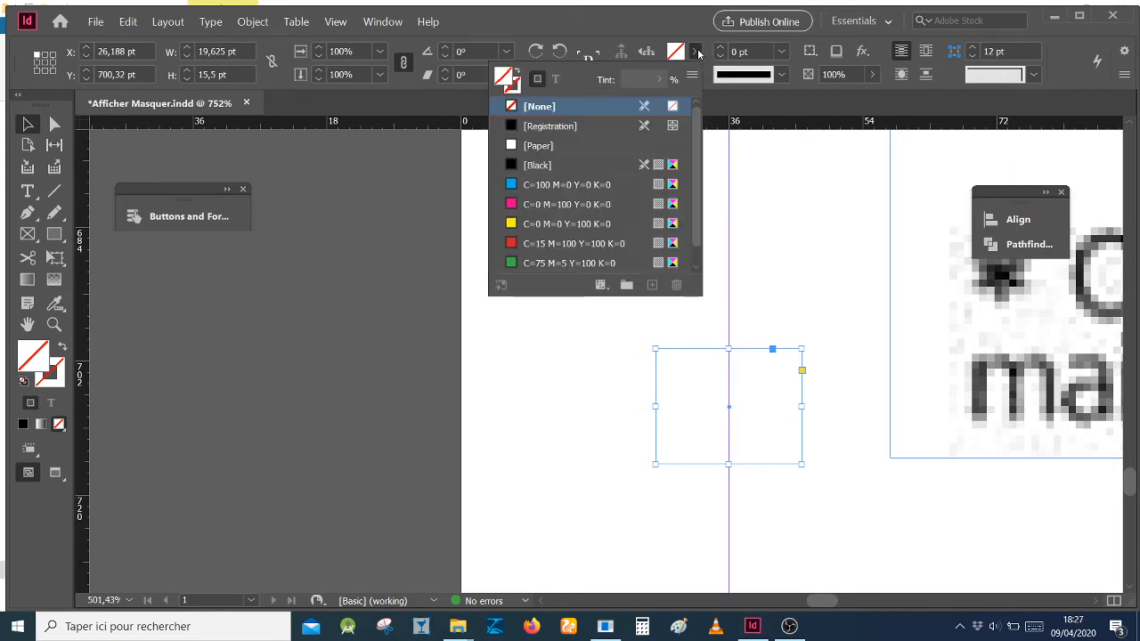
click(541, 205)
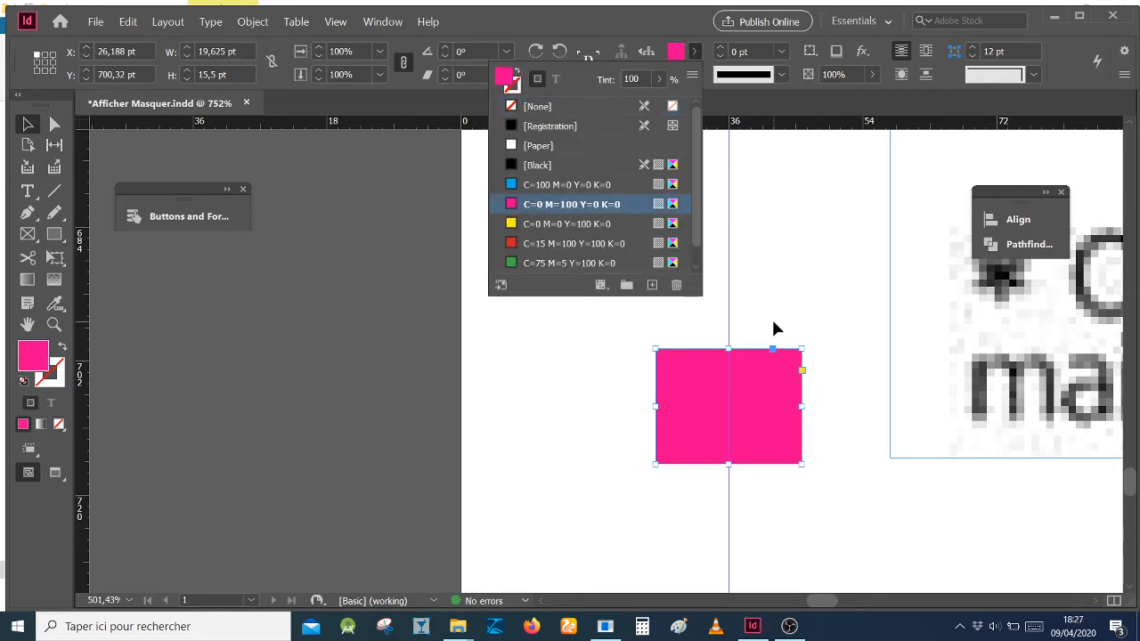
click(666, 29)
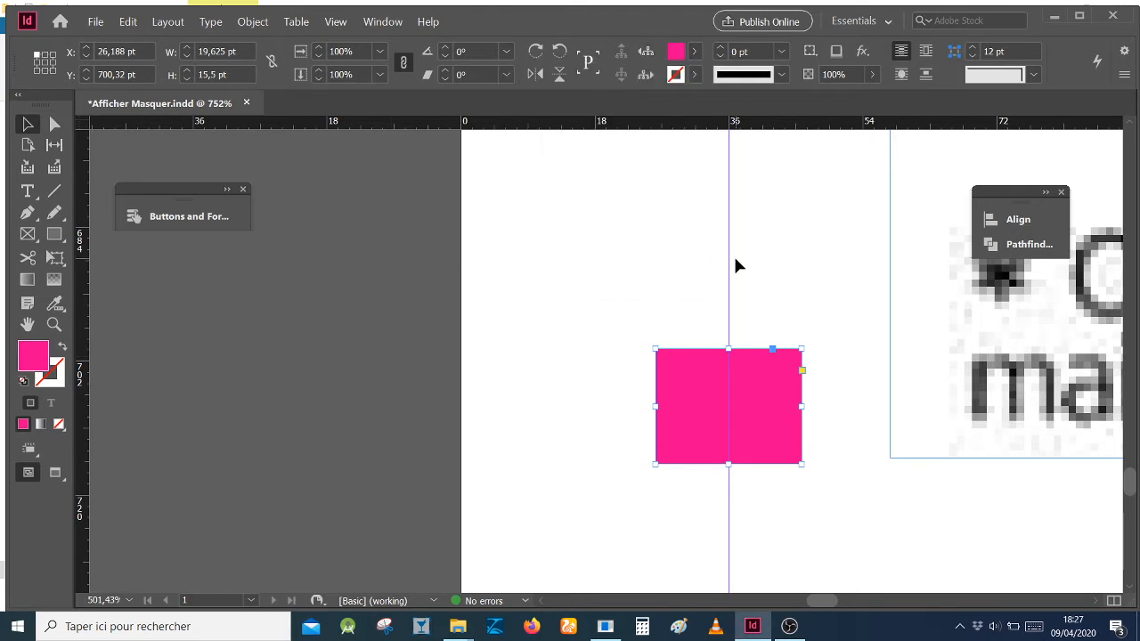
Draw a 15.5 pt vertical line down the magenta rectangle's center with a [Paper] fill and a 3 pt stroke.
click(56, 192)
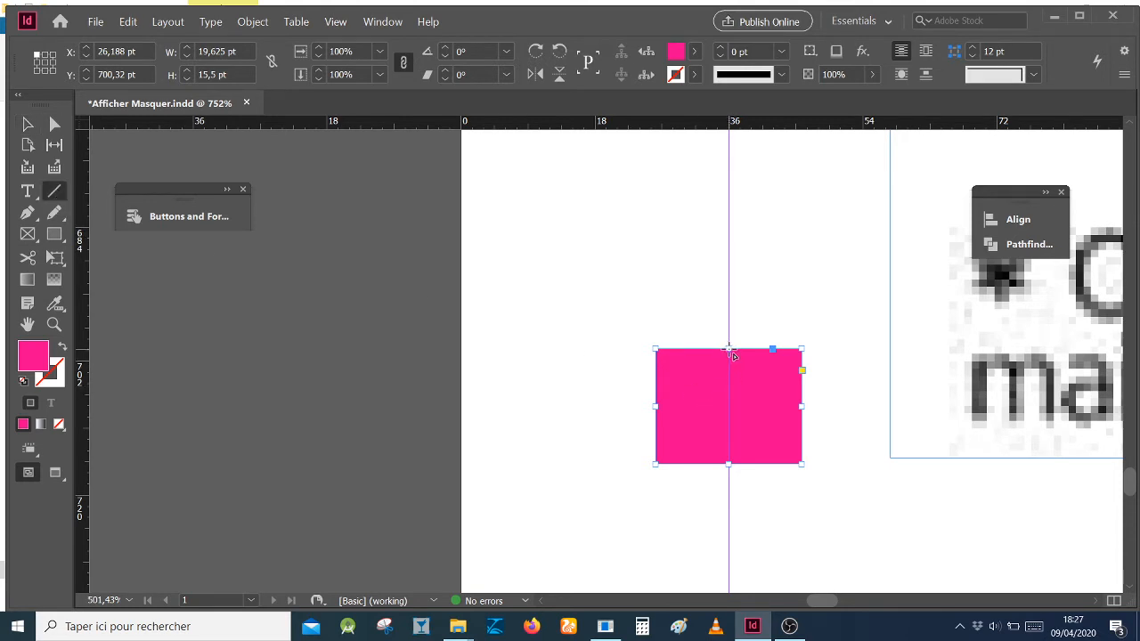
drag(732, 356, 739, 465)
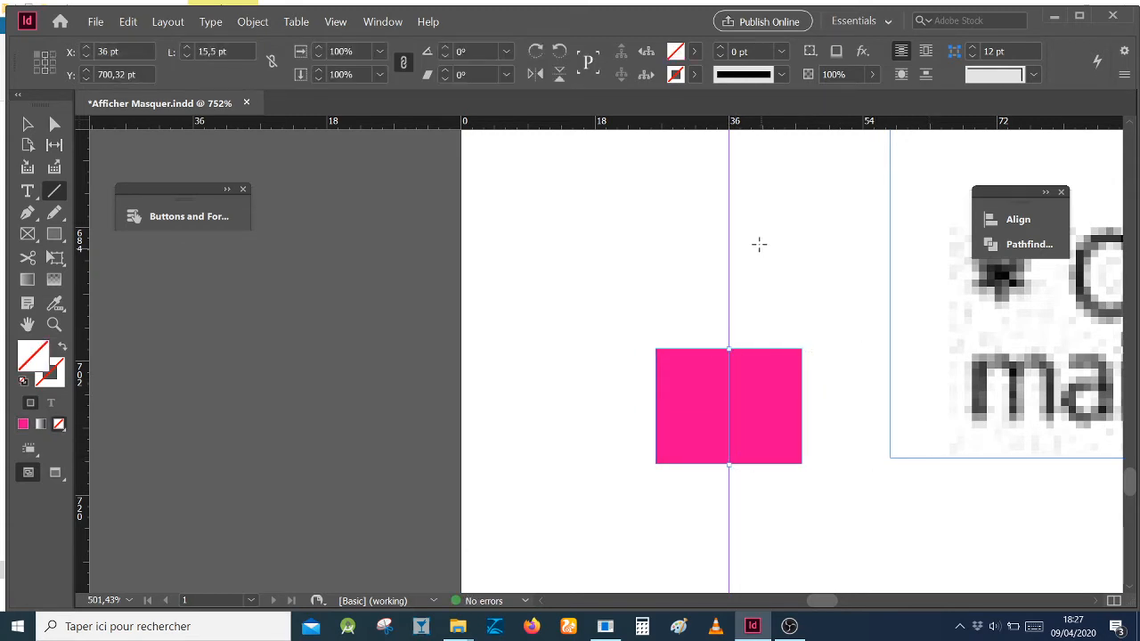
click(694, 51)
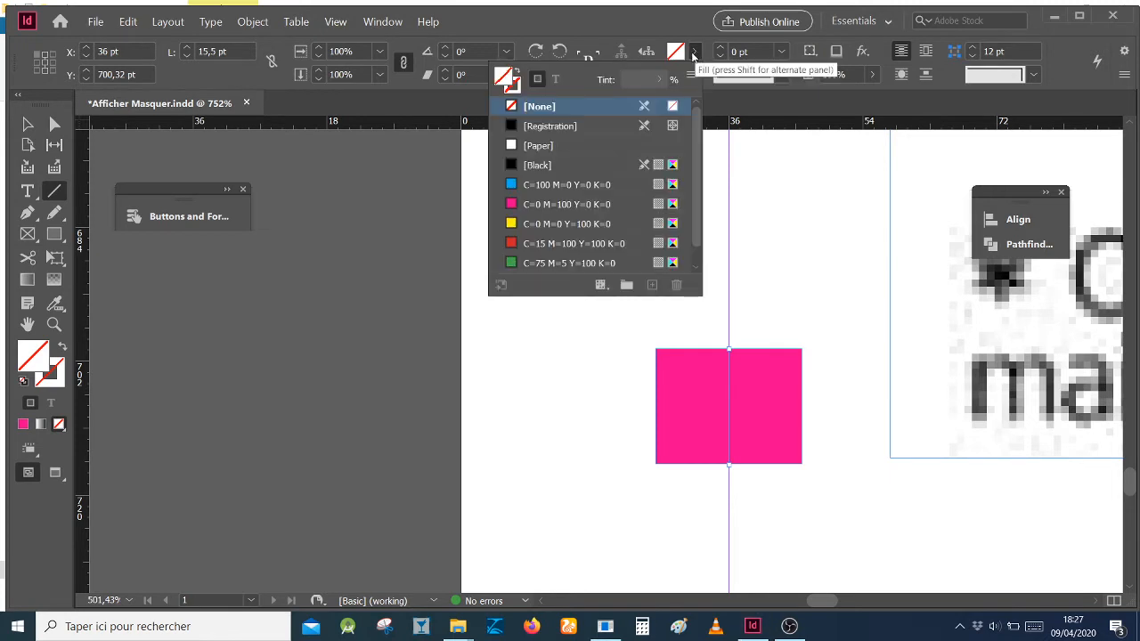
click(570, 146)
click(782, 52)
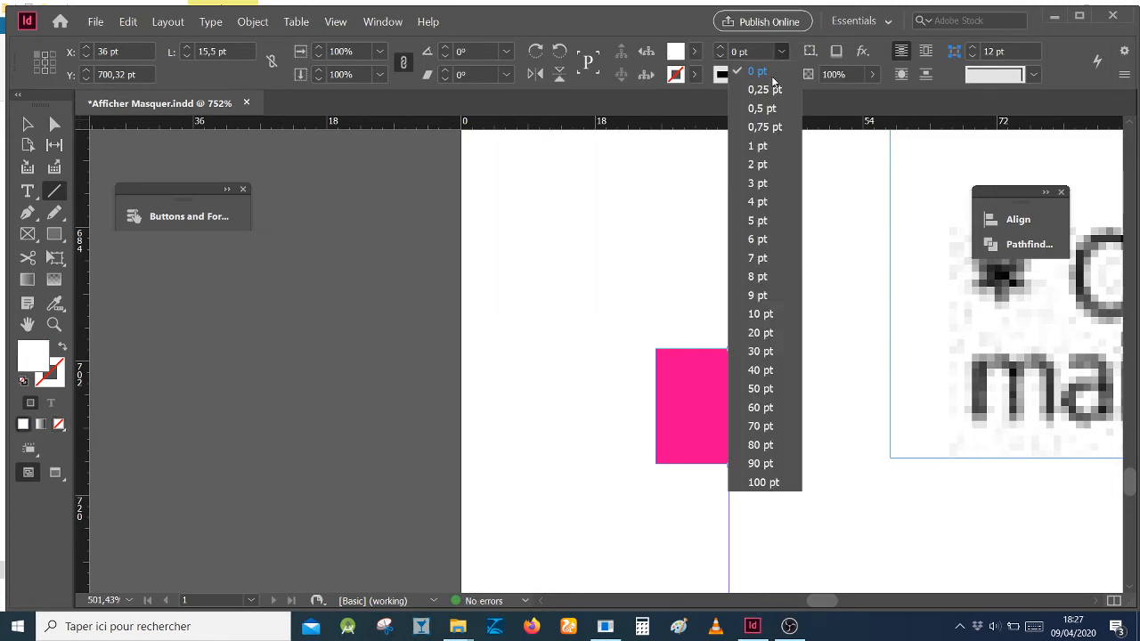
click(774, 220)
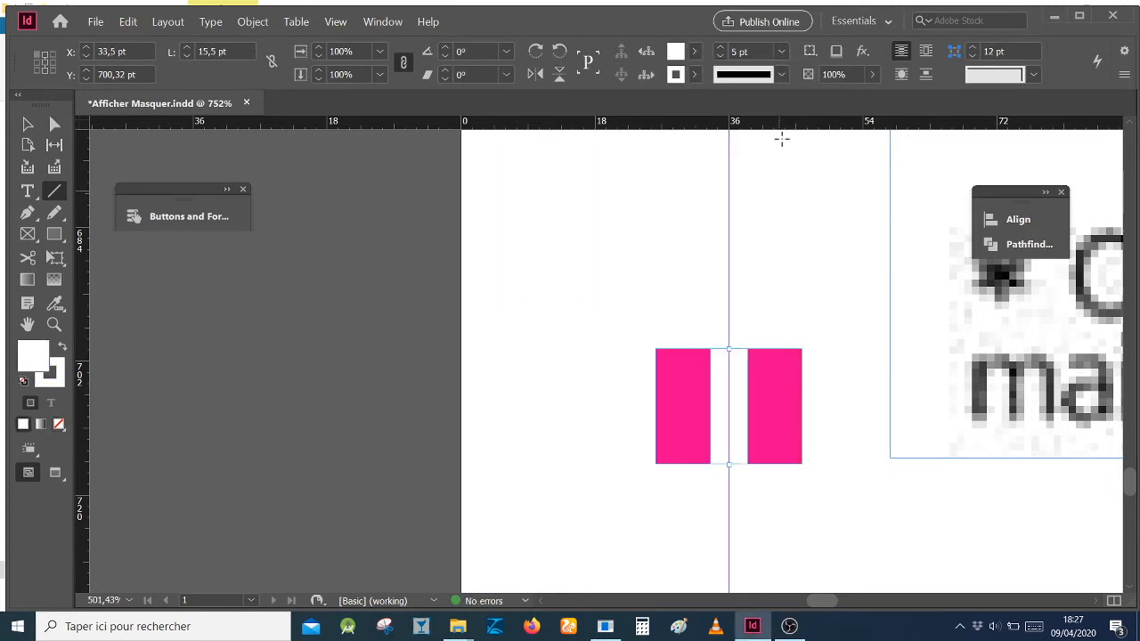
click(720, 56)
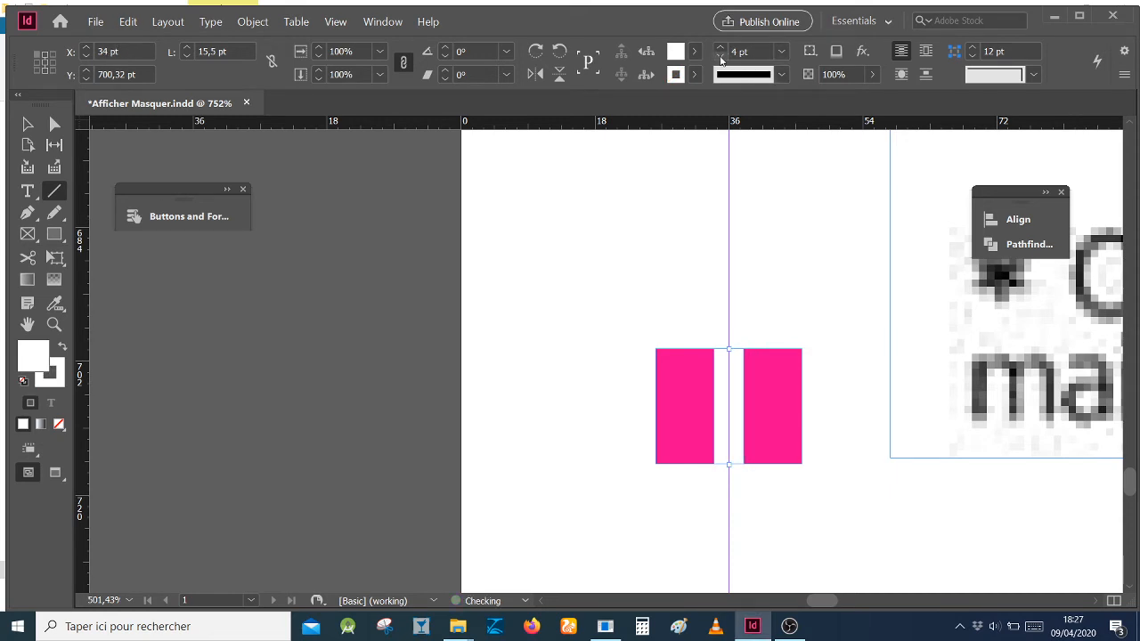
click(721, 57)
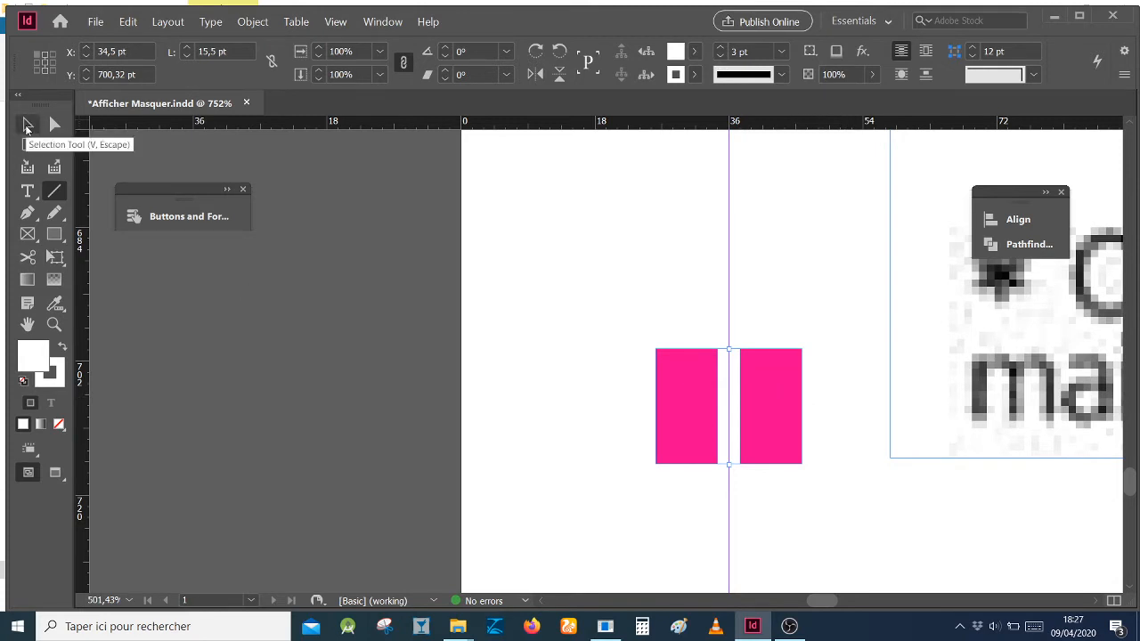
Duplicate the white line, rotate the copy 90° clockwise and stretch it across the rectangle's middle to about 19.6 pt long.
click(26, 126)
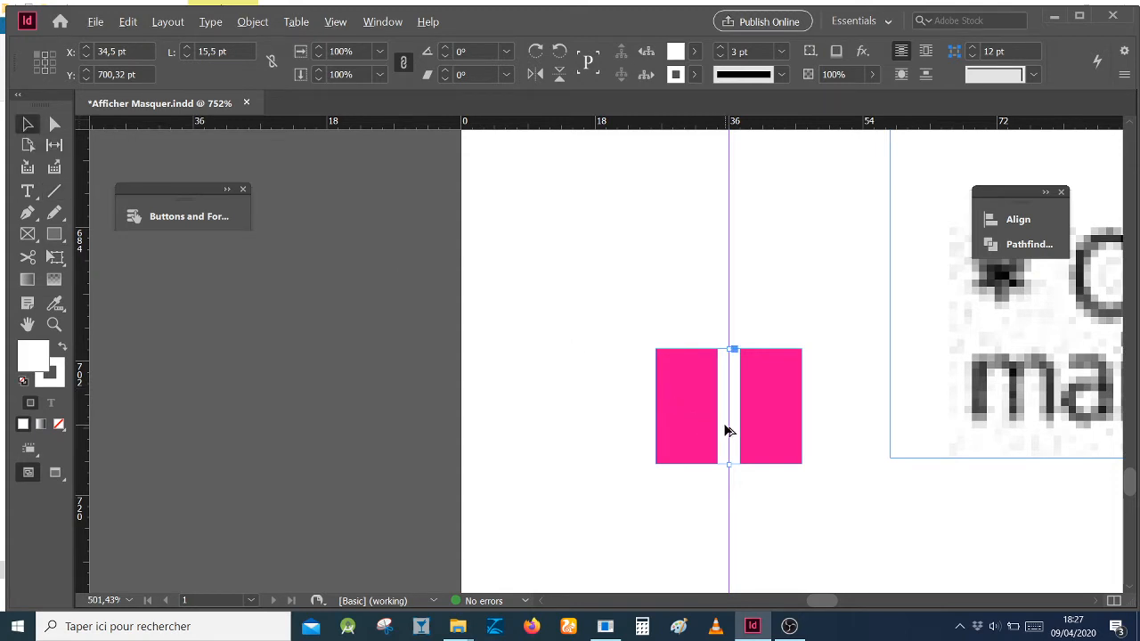
drag(727, 428, 683, 433)
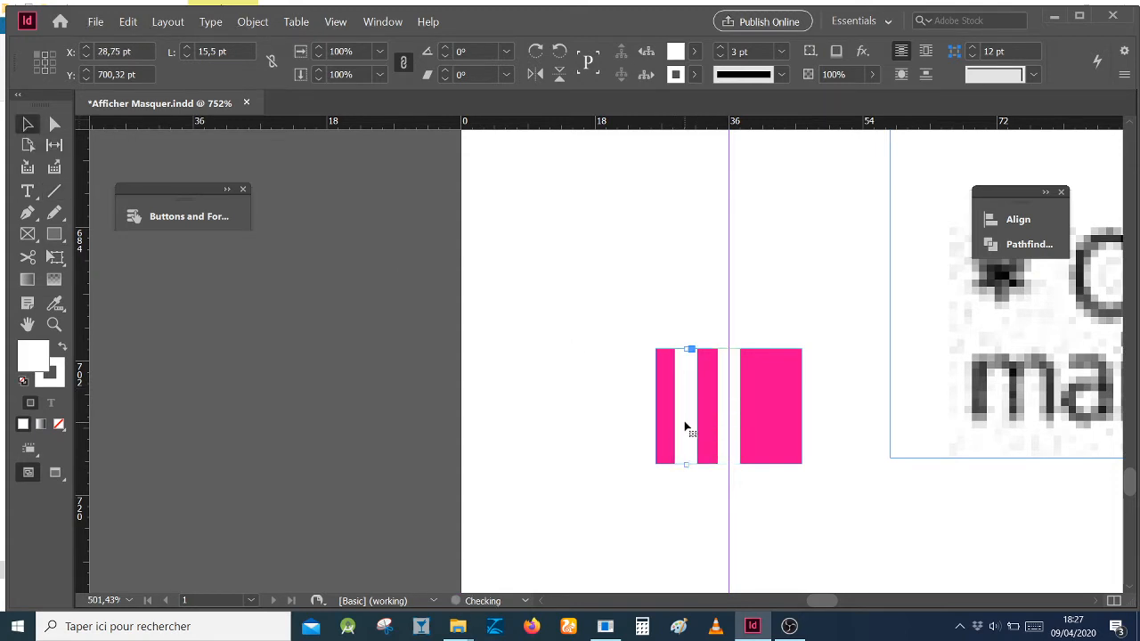
click(535, 52)
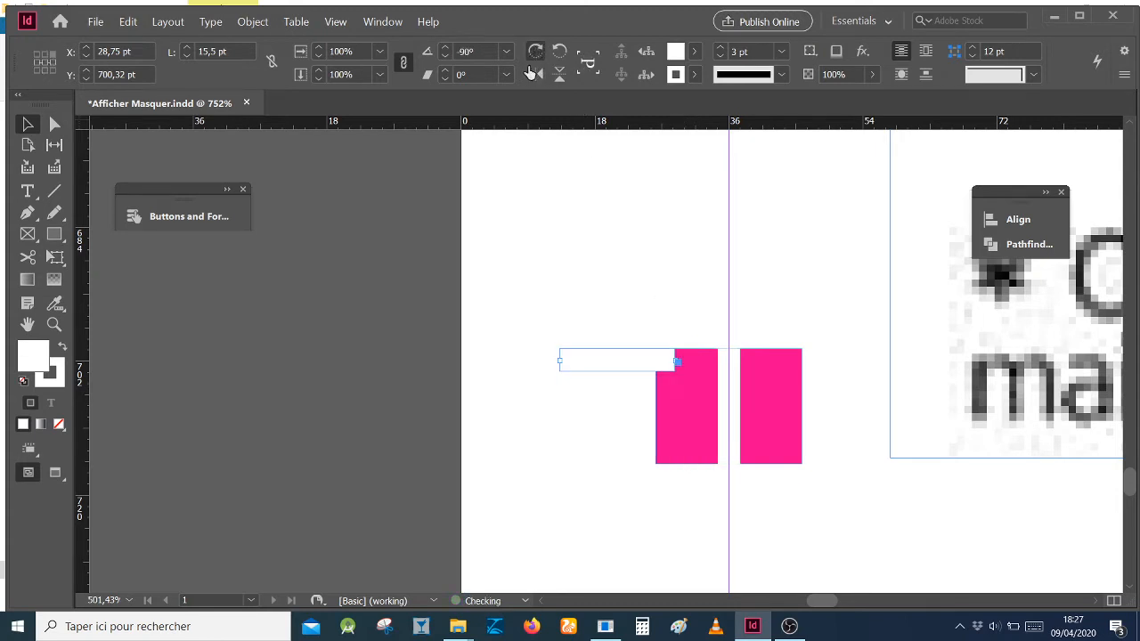
drag(602, 378, 701, 425)
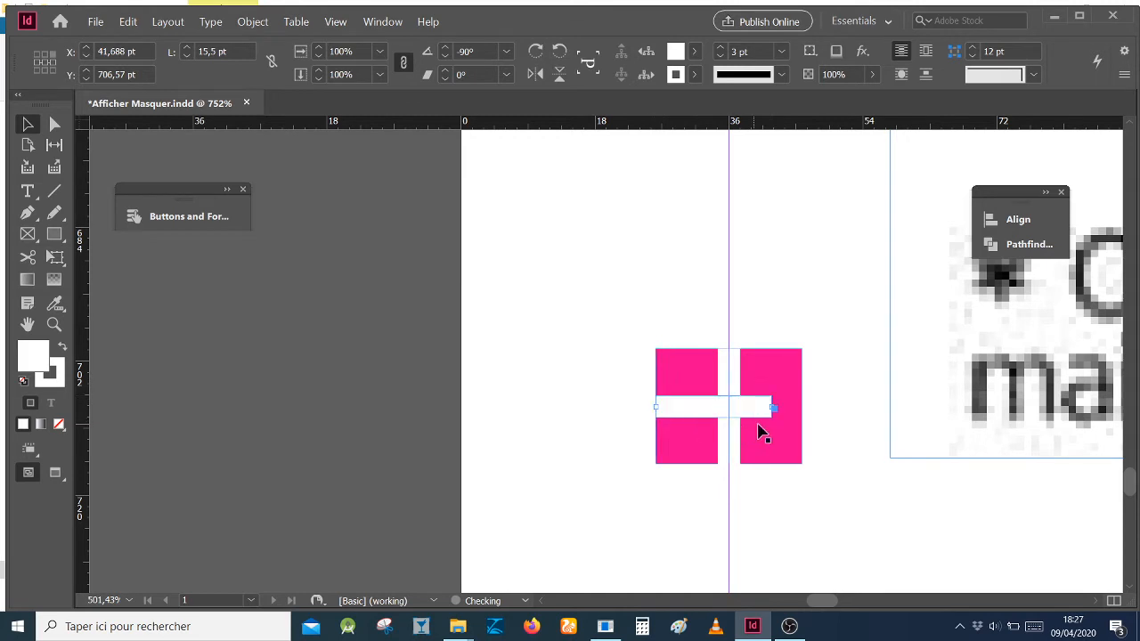
drag(768, 408, 800, 412)
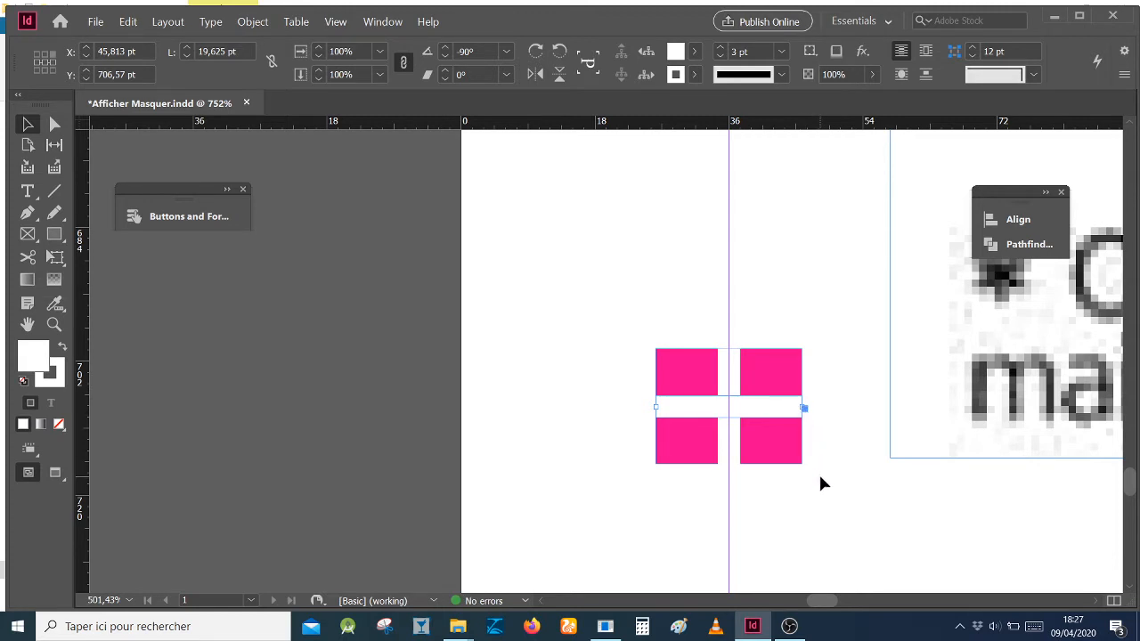
Group the magenta rectangle with both white bars and duplicate the group straight above, at about Y 681.57 pt.
click(651, 325)
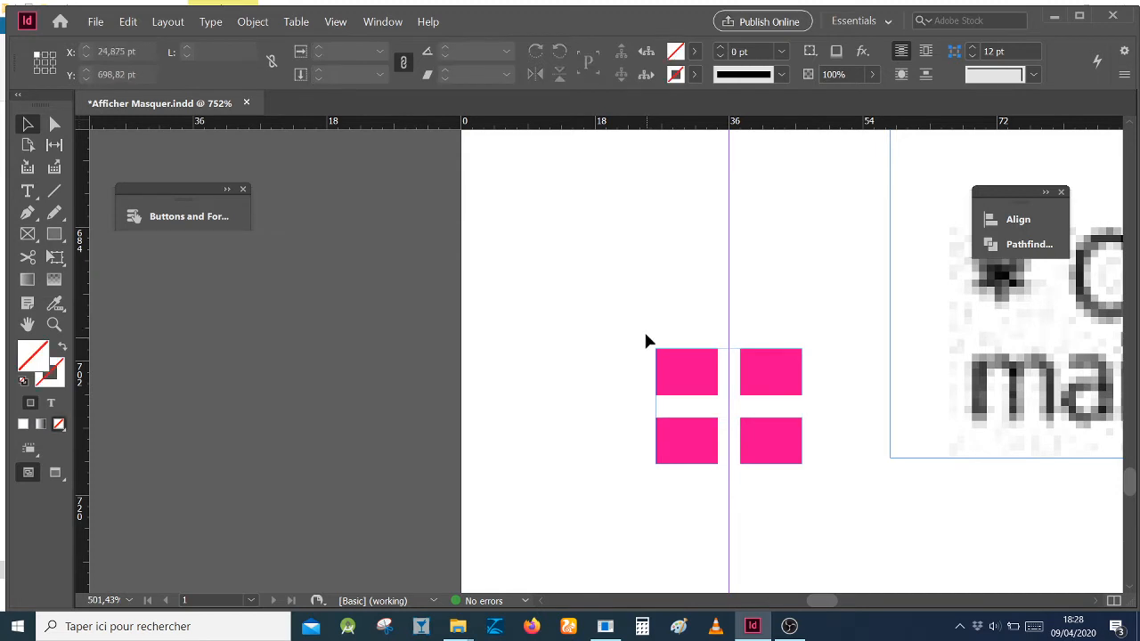
drag(647, 322, 818, 487)
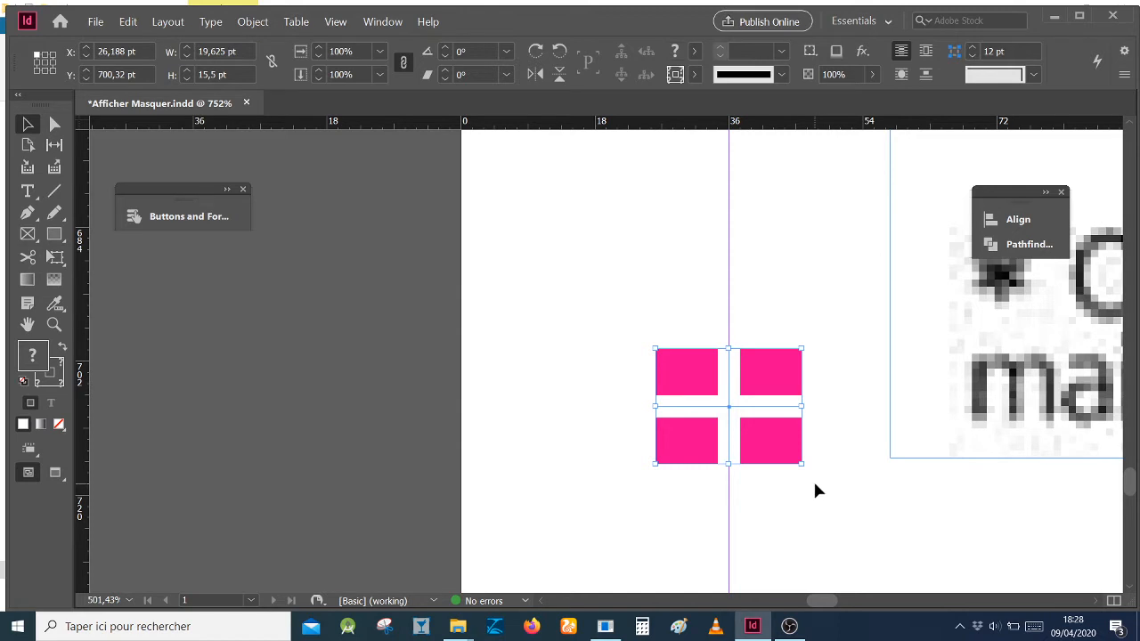
key(ctrl+g)
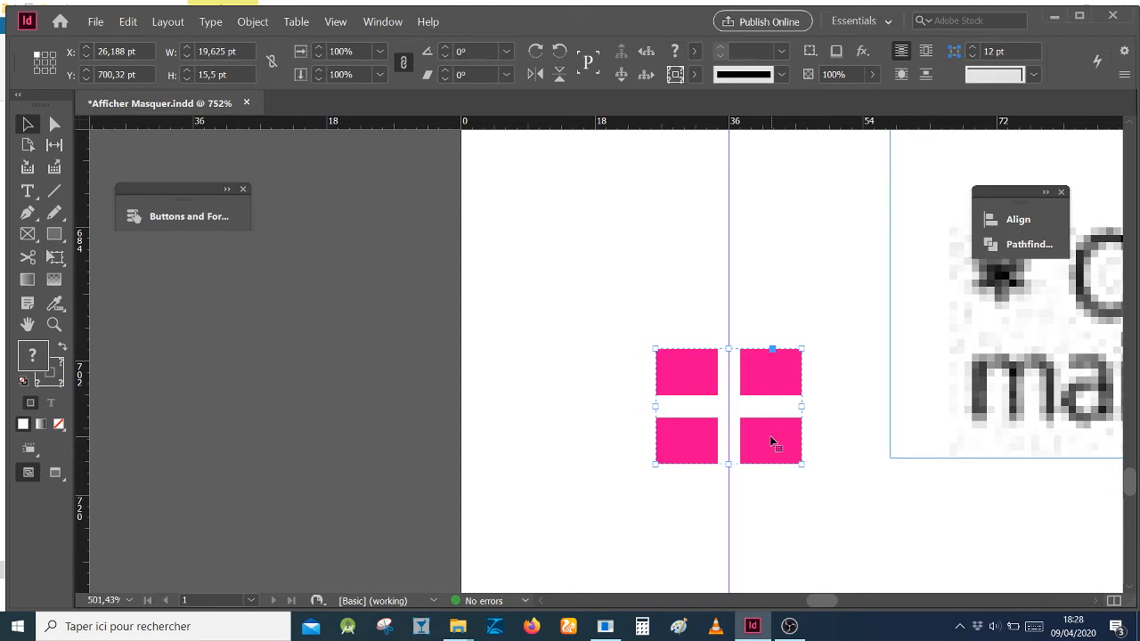
drag(772, 441, 774, 300)
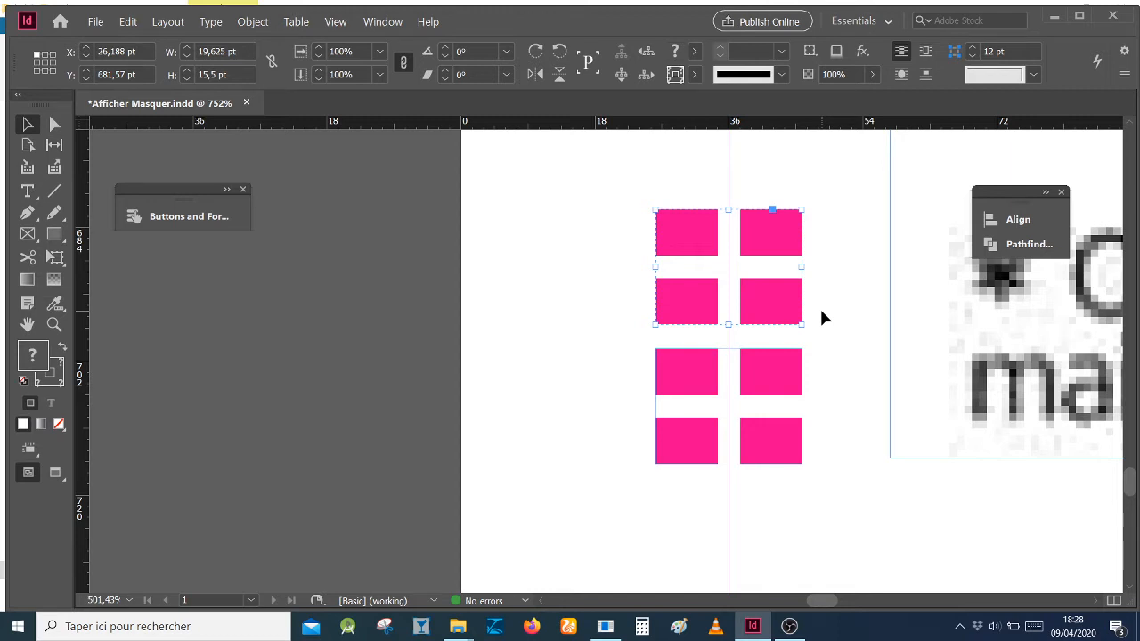
Delete the vertical white bar from the upper icon and save the document.
click(738, 239)
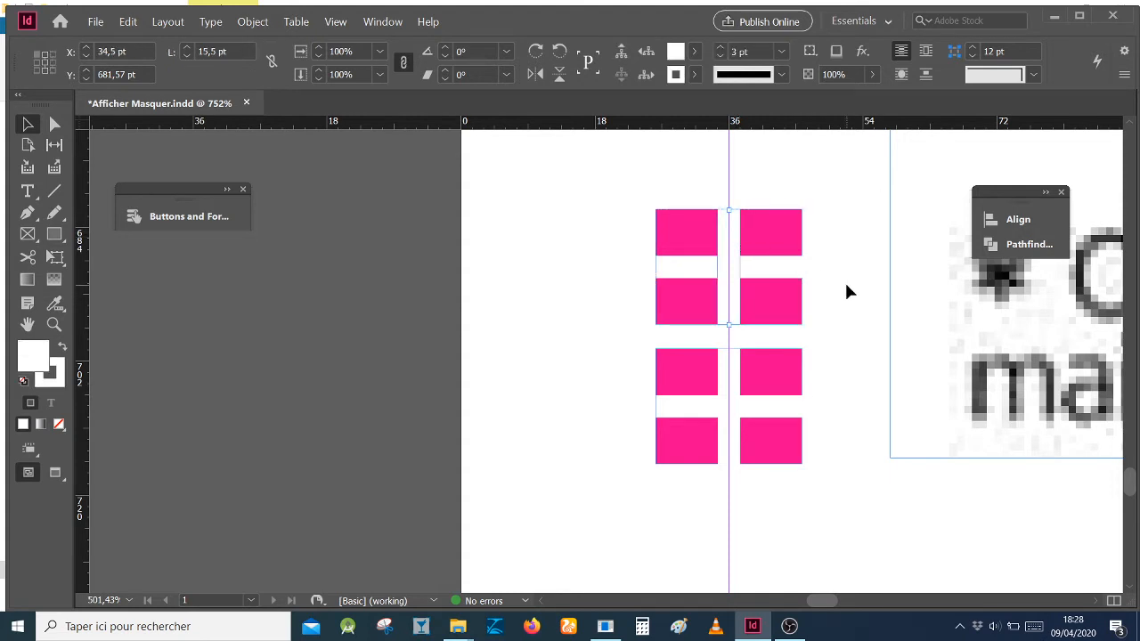
key(Delete)
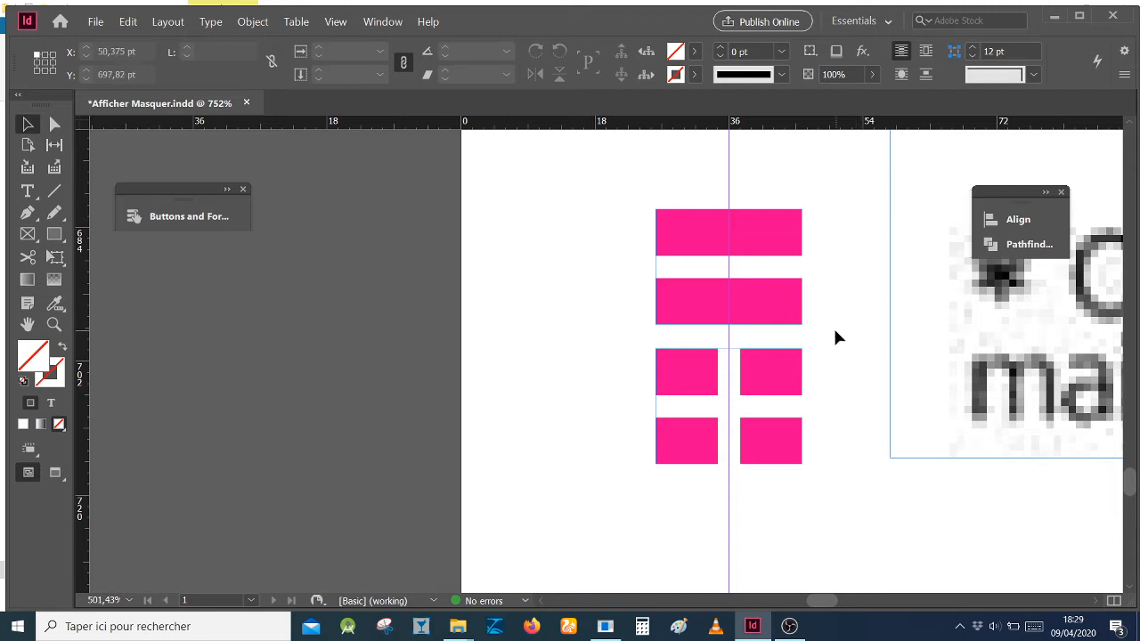
click(95, 21)
click(119, 116)
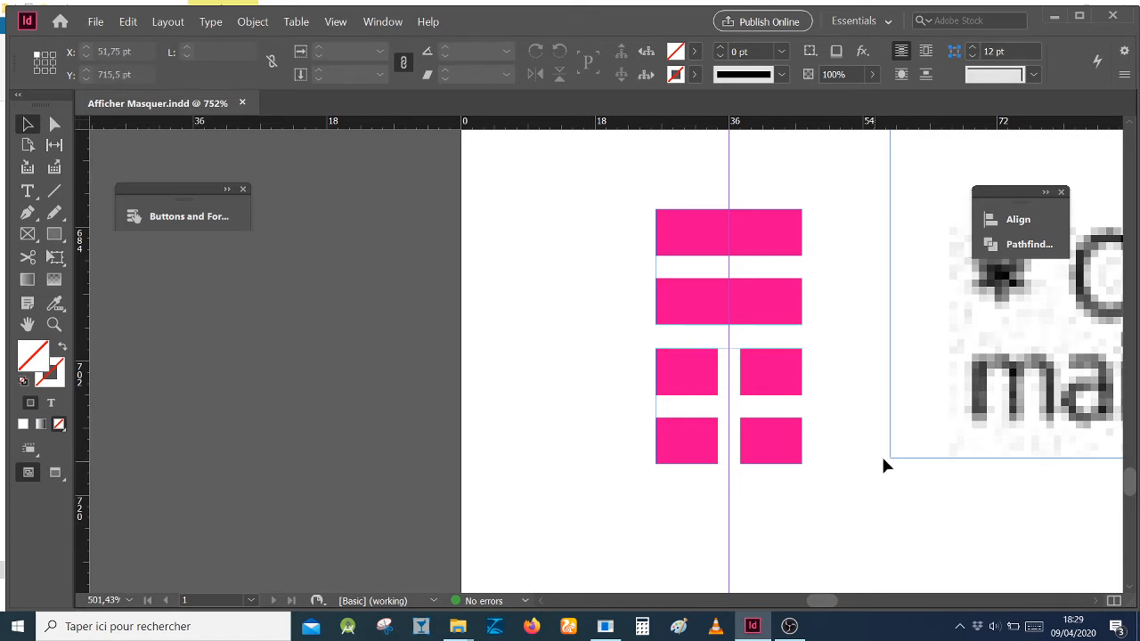
Close and reopen the Buttons and Forms panel with the symptoms image selected, and deselect the image.
click(940, 444)
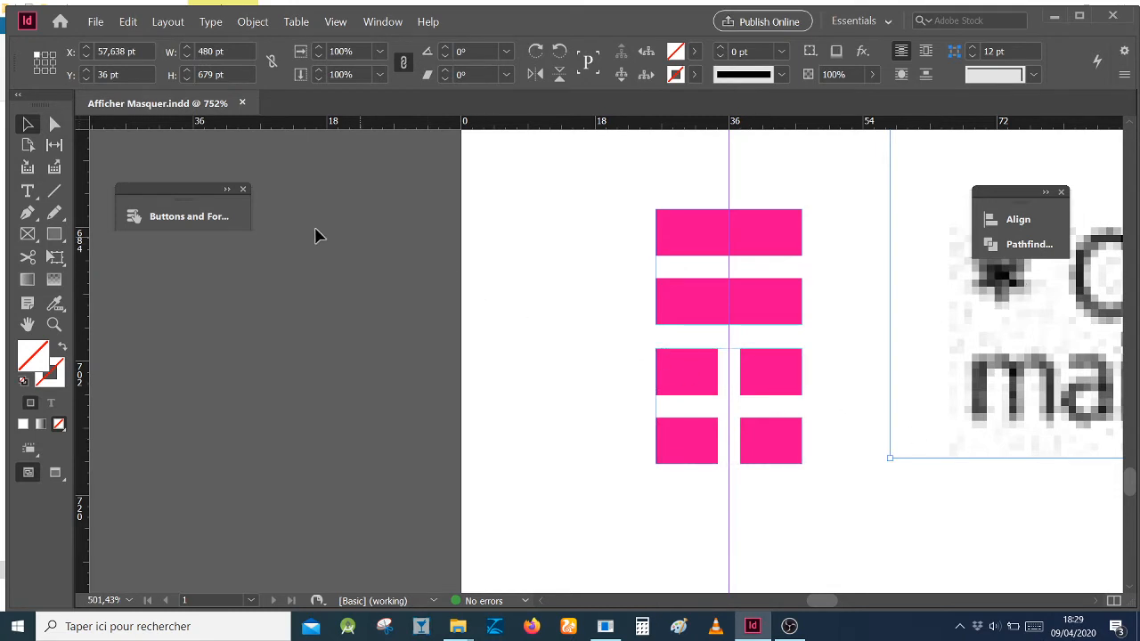
click(243, 189)
click(375, 22)
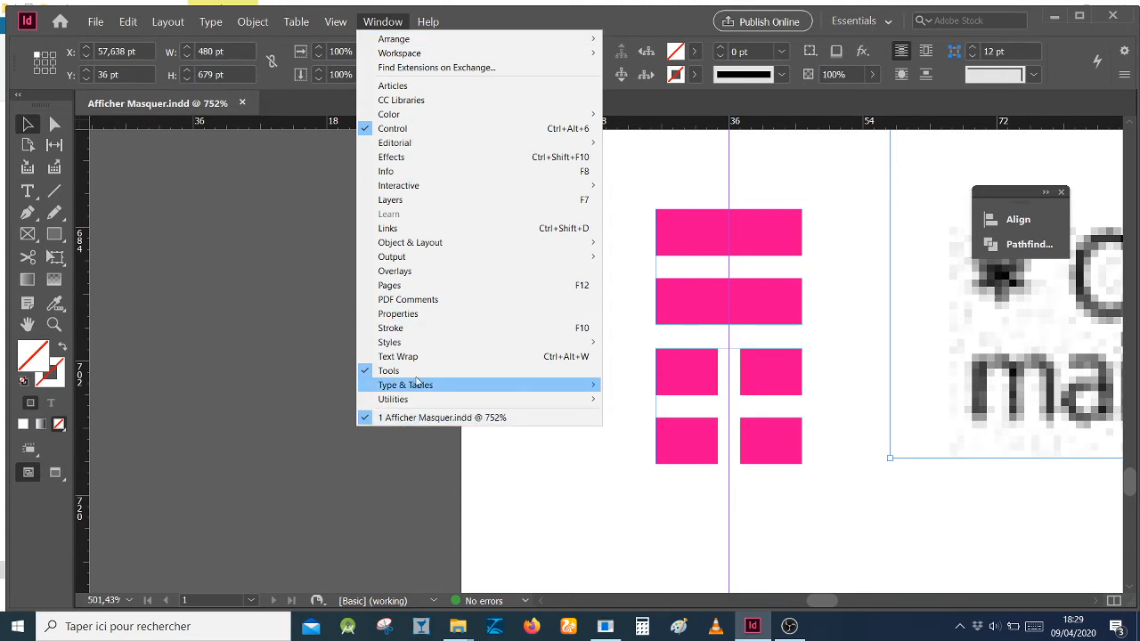
mouse_move(450, 183)
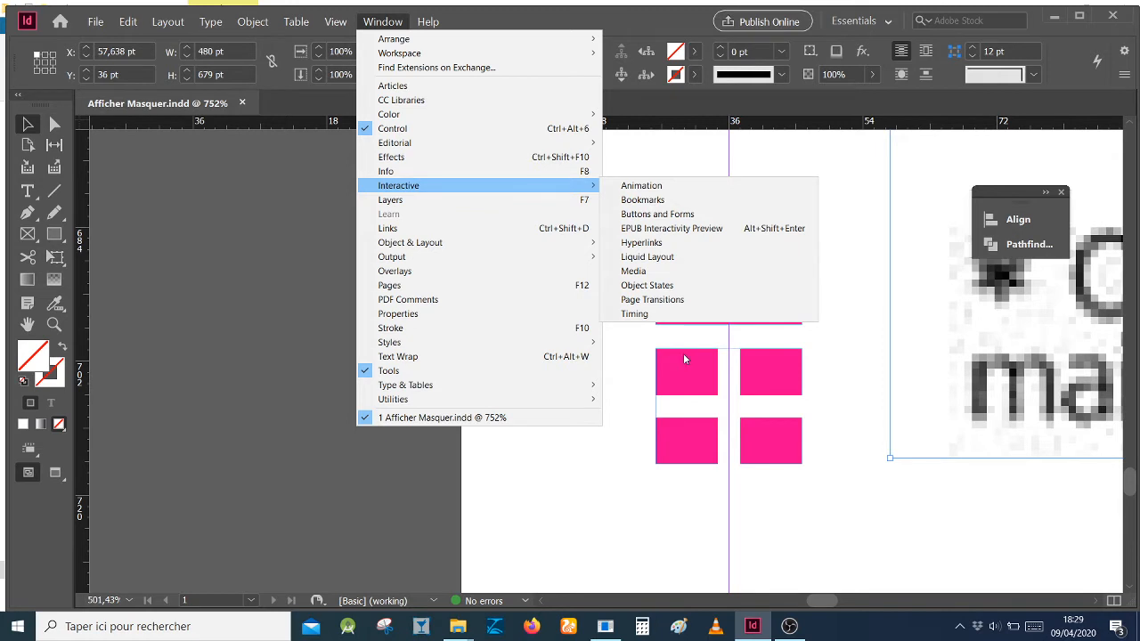
click(688, 217)
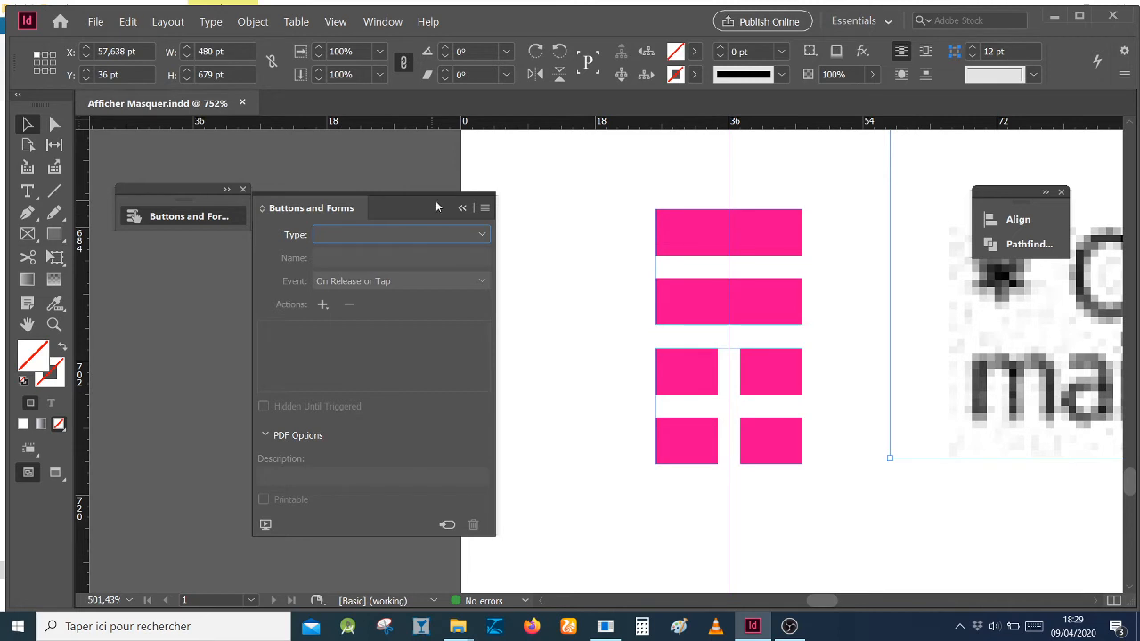
click(870, 495)
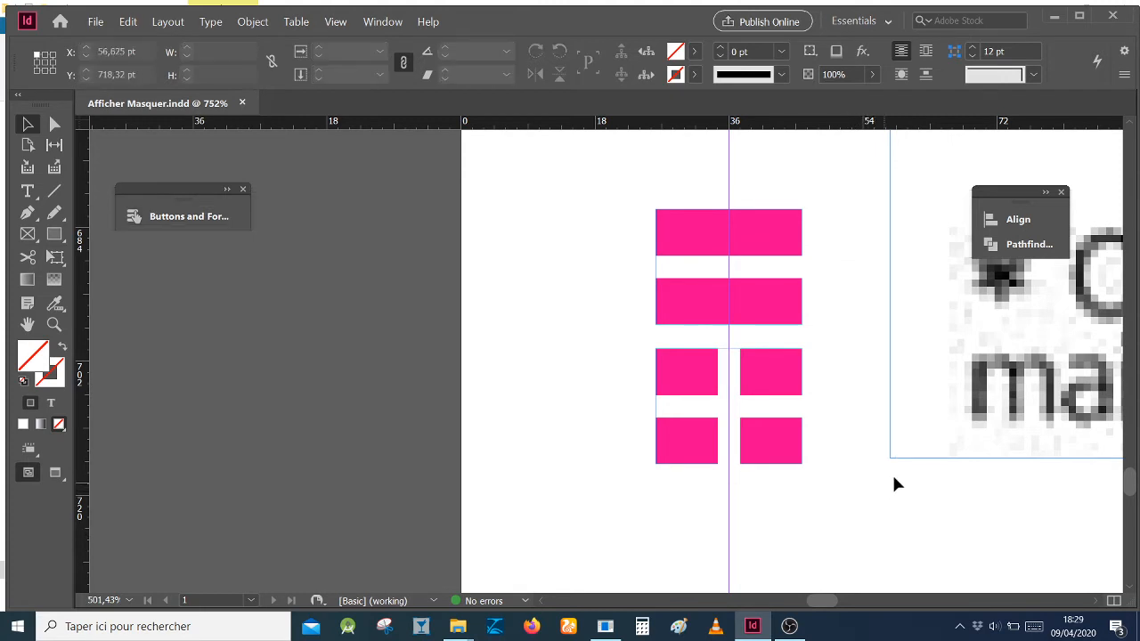
Convert the symptoms image to a button and try to name it GrandeImage.
click(927, 272)
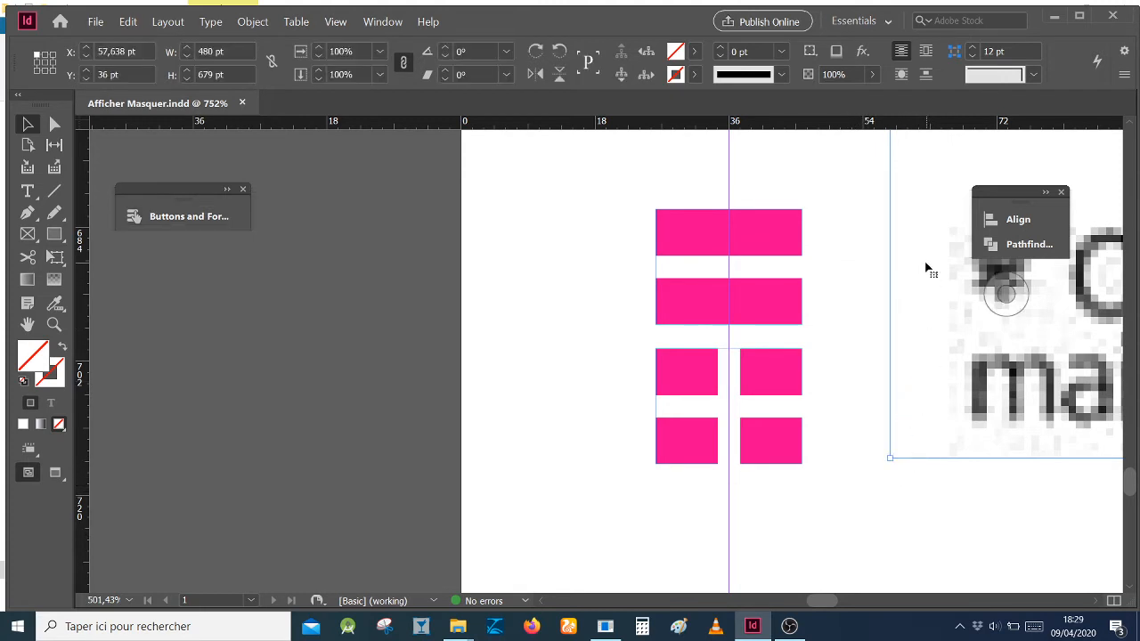
click(189, 217)
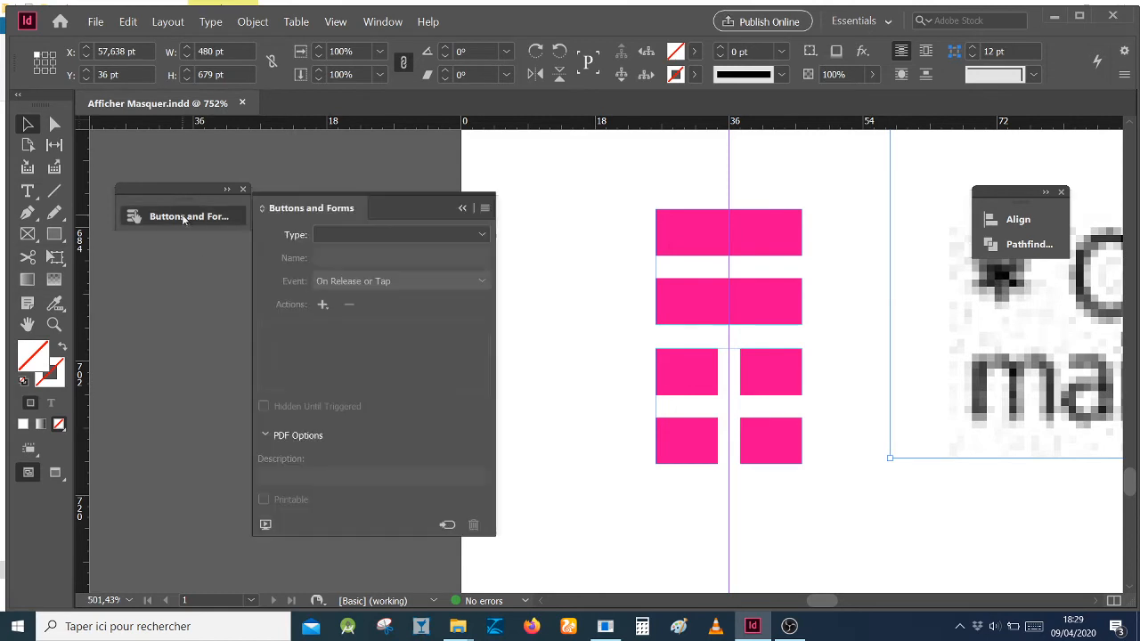
click(448, 525)
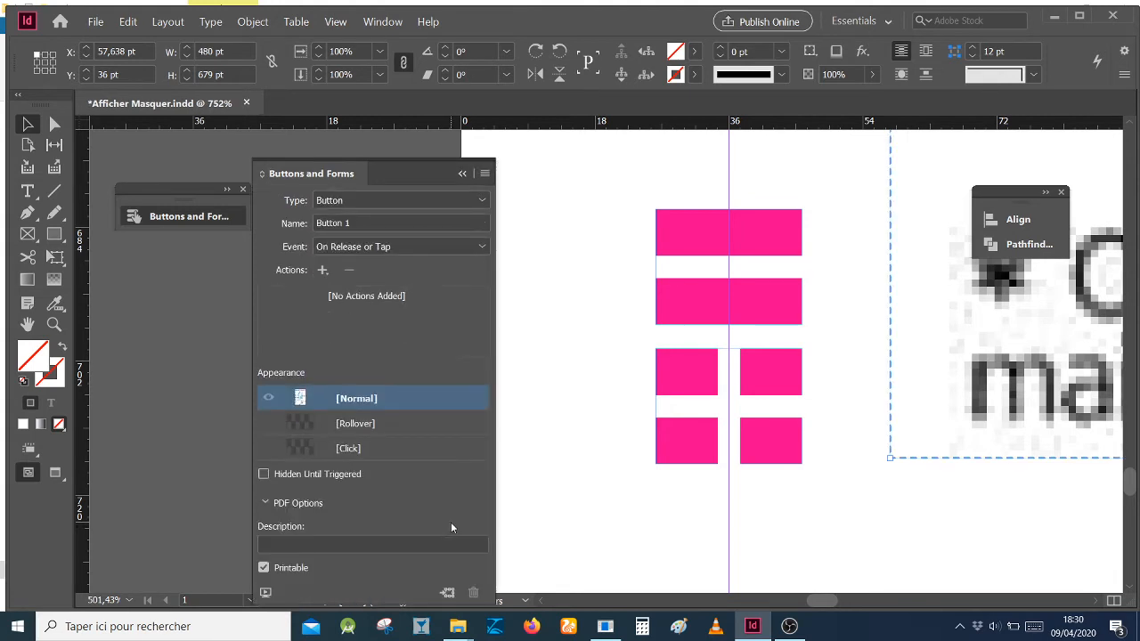
click(358, 222)
drag(358, 222, 289, 223)
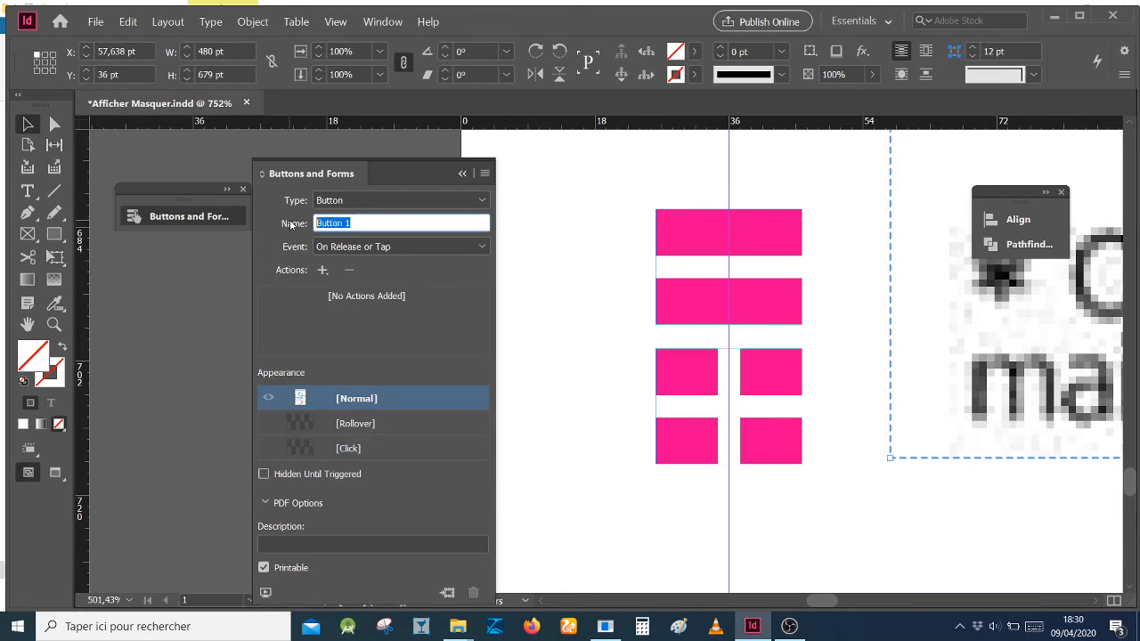
text(G)
text(r)
text(ande)
text(1)
text(mage)
click(560, 312)
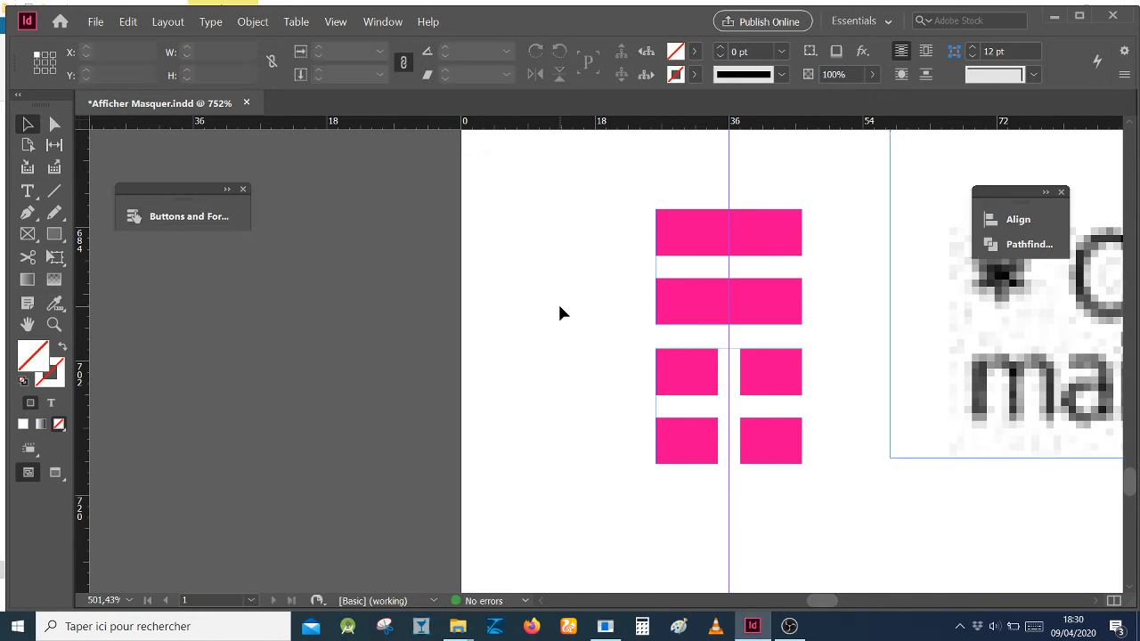
Convert the plus icon to a button and try to name it AfficherImage.
click(775, 421)
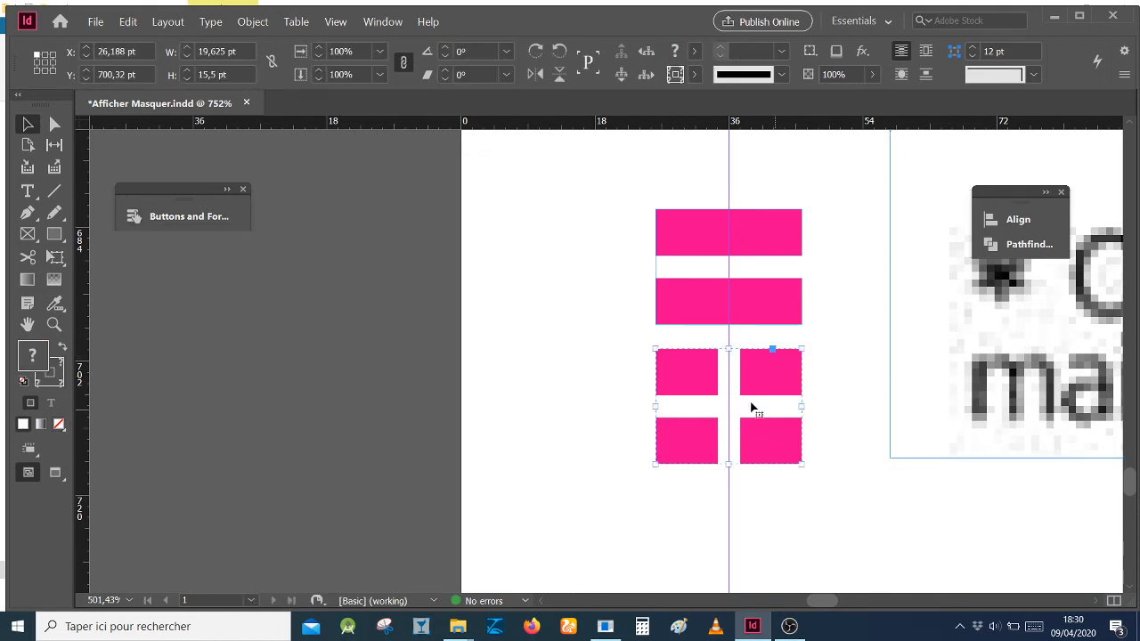
click(195, 220)
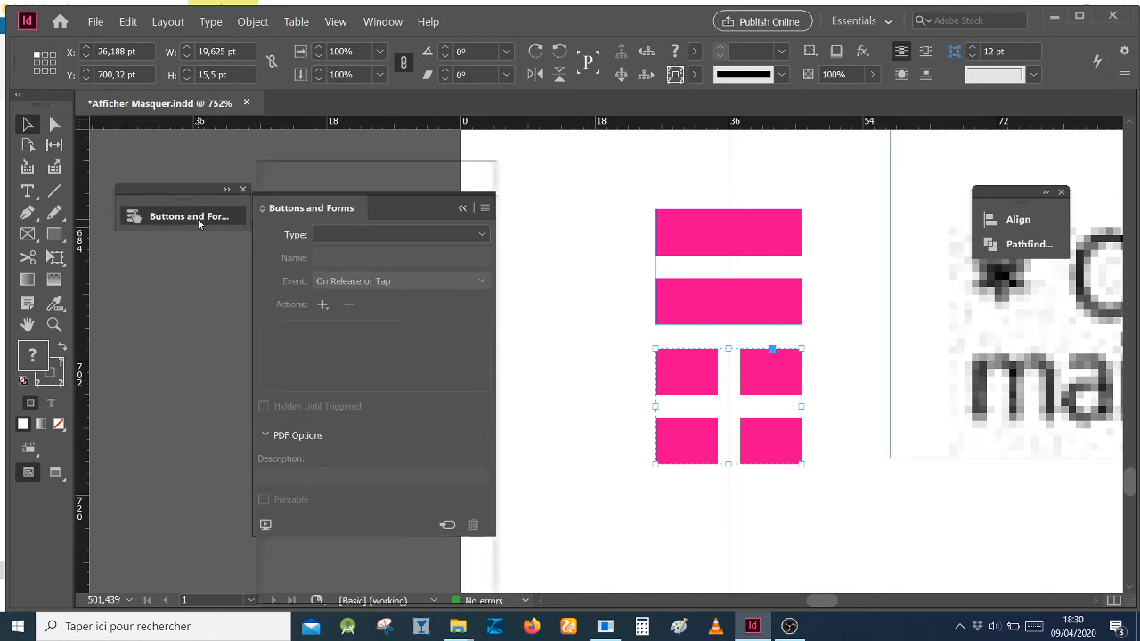
click(447, 523)
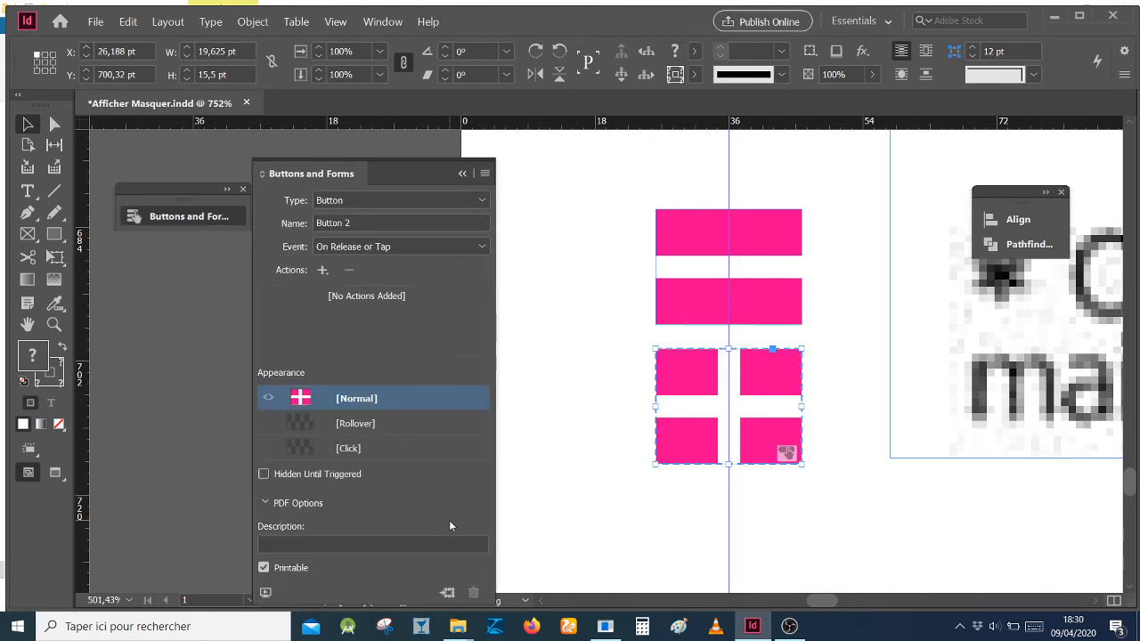
click(374, 221)
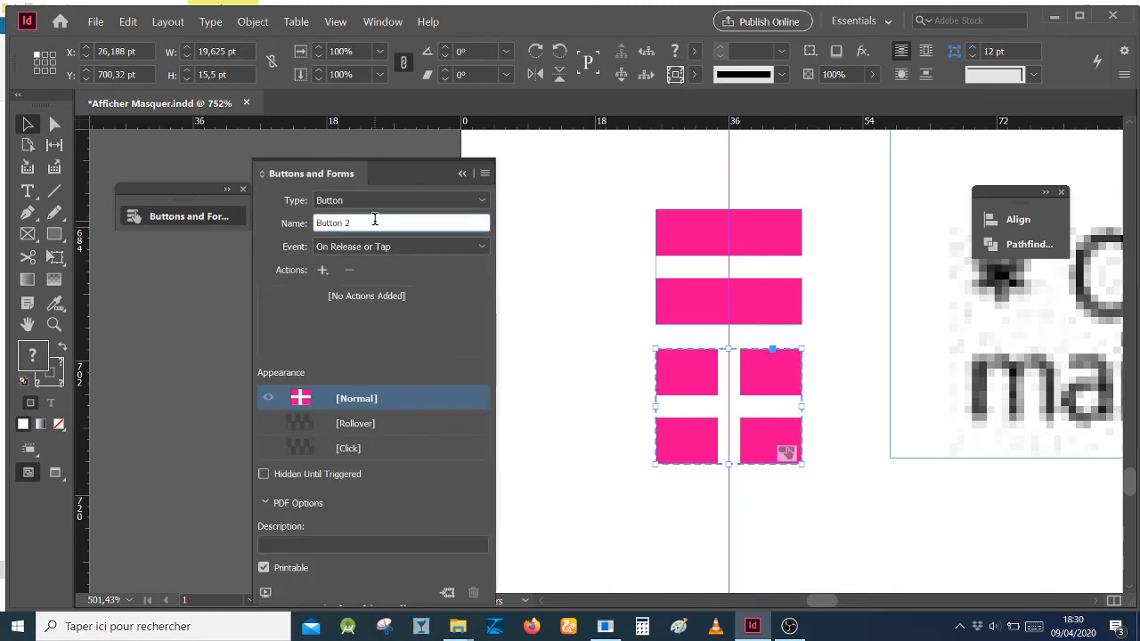
key(ctrl+a)
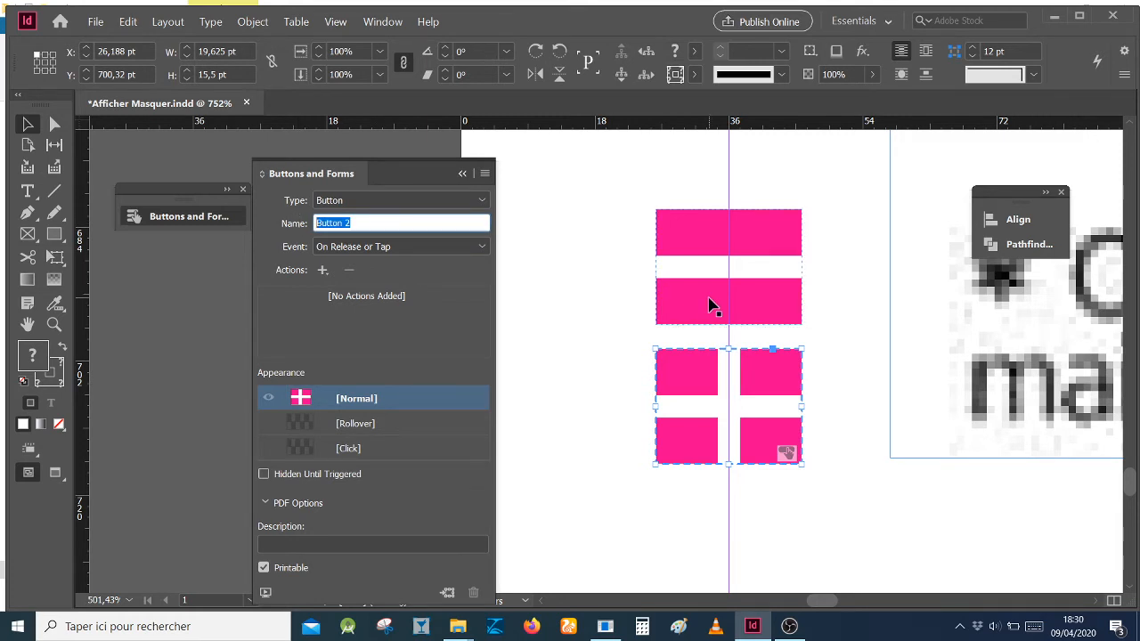
text(AfficherImage)
click(569, 258)
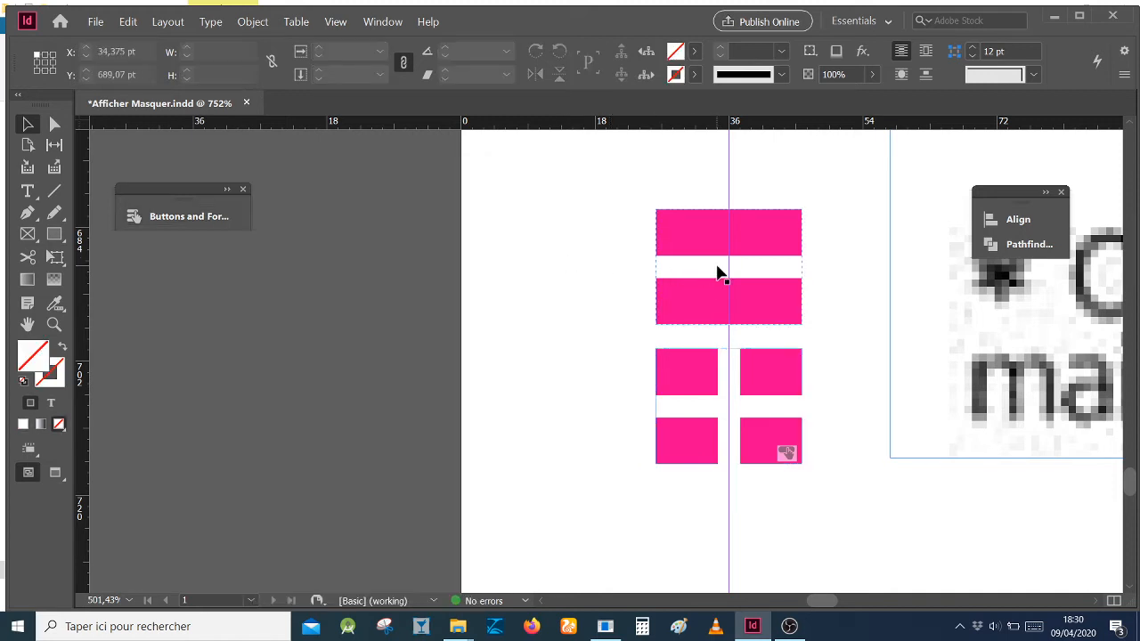
Convert the minus icon to a button and try to name it MasquerImage.
click(691, 298)
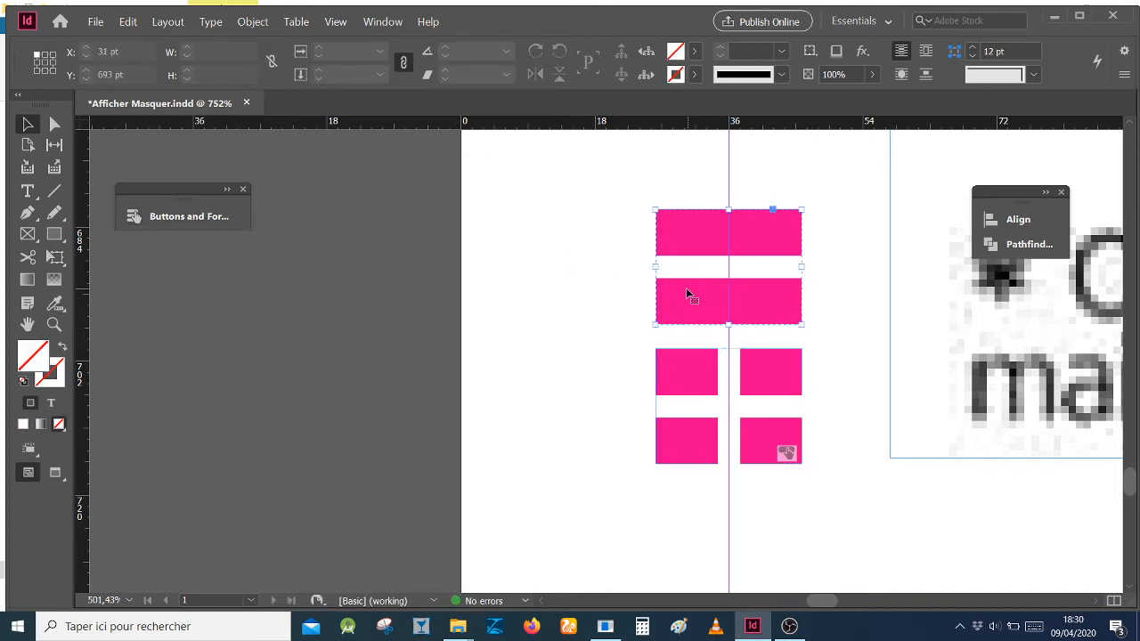
click(190, 218)
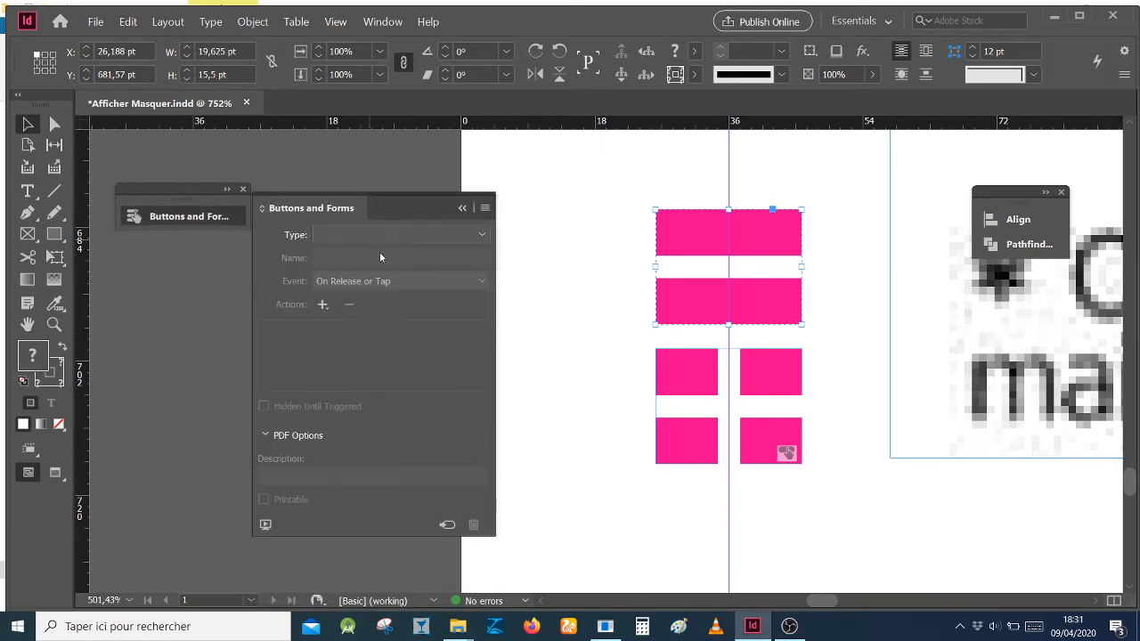
click(447, 526)
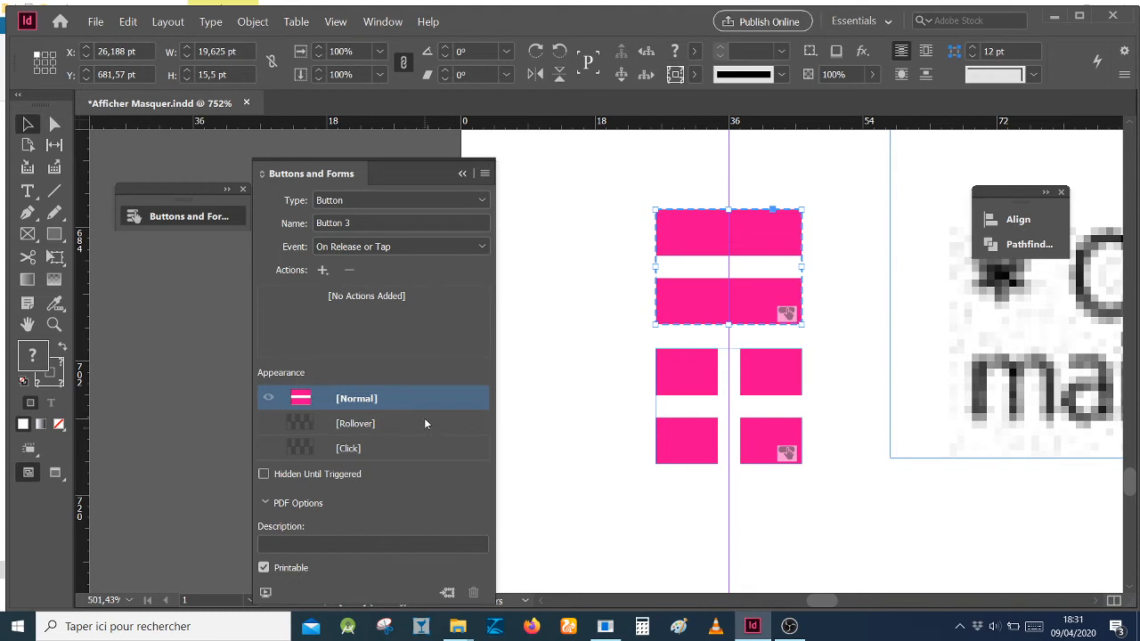
click(367, 222)
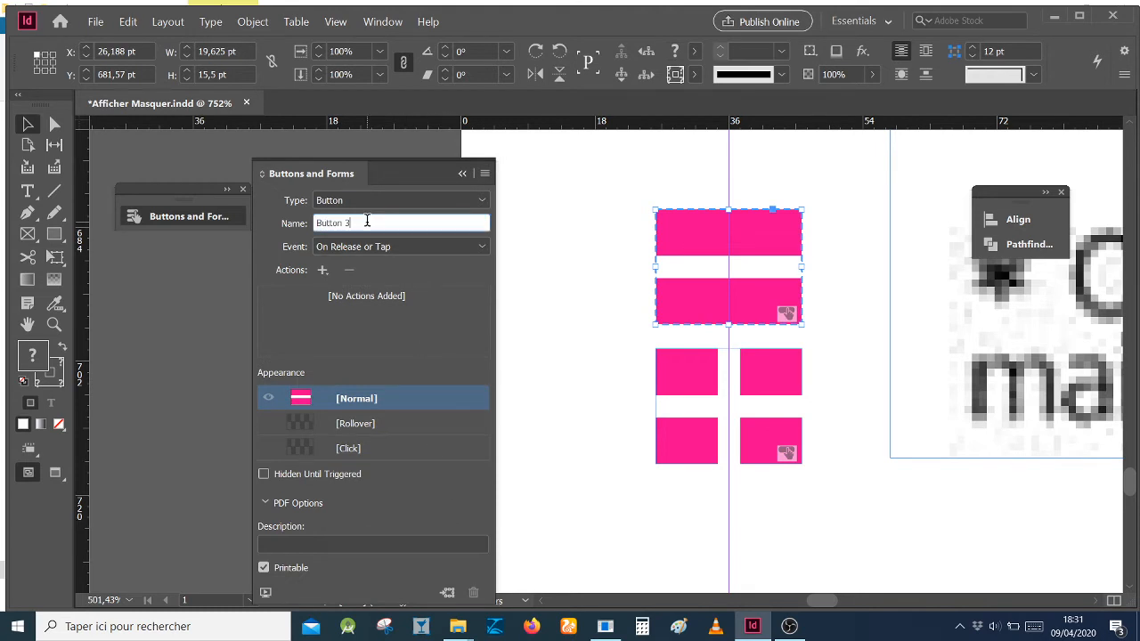
key(BackSpace)
key(BackSpace)
key(BackSpace)
key(BackSpace)
key(BackSpace)
key(BackSpace)
key(BackSpace)
key(BackSpace)
text(Masquer1mage)
click(602, 230)
click(726, 267)
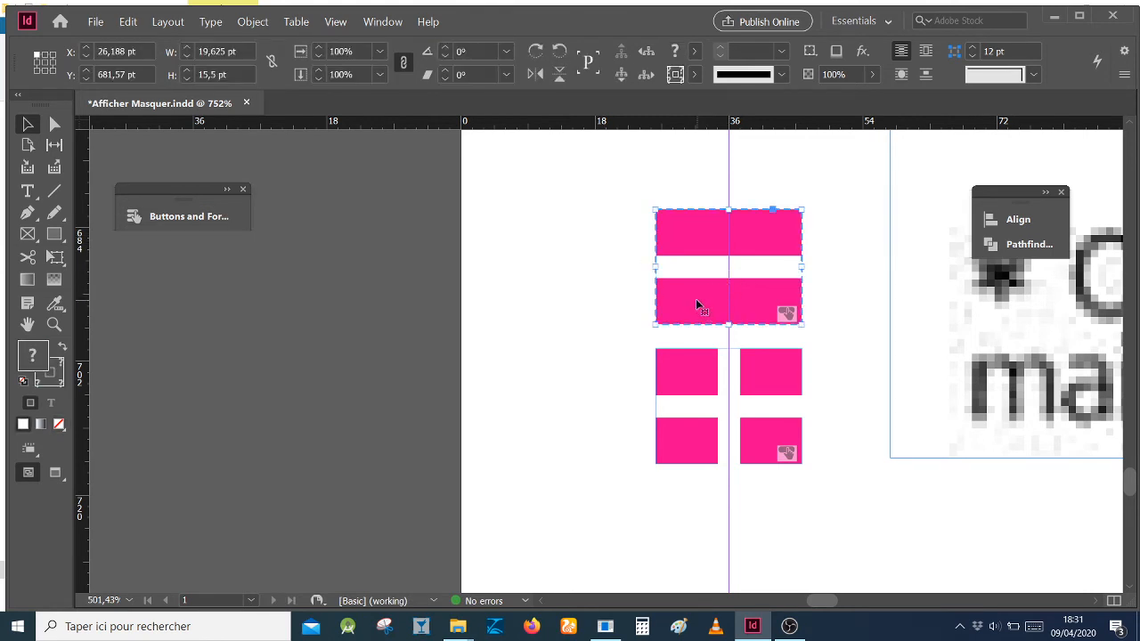
Add a Show/Hide Buttons and Forms action on release or tap to the plus icon's button.
click(692, 373)
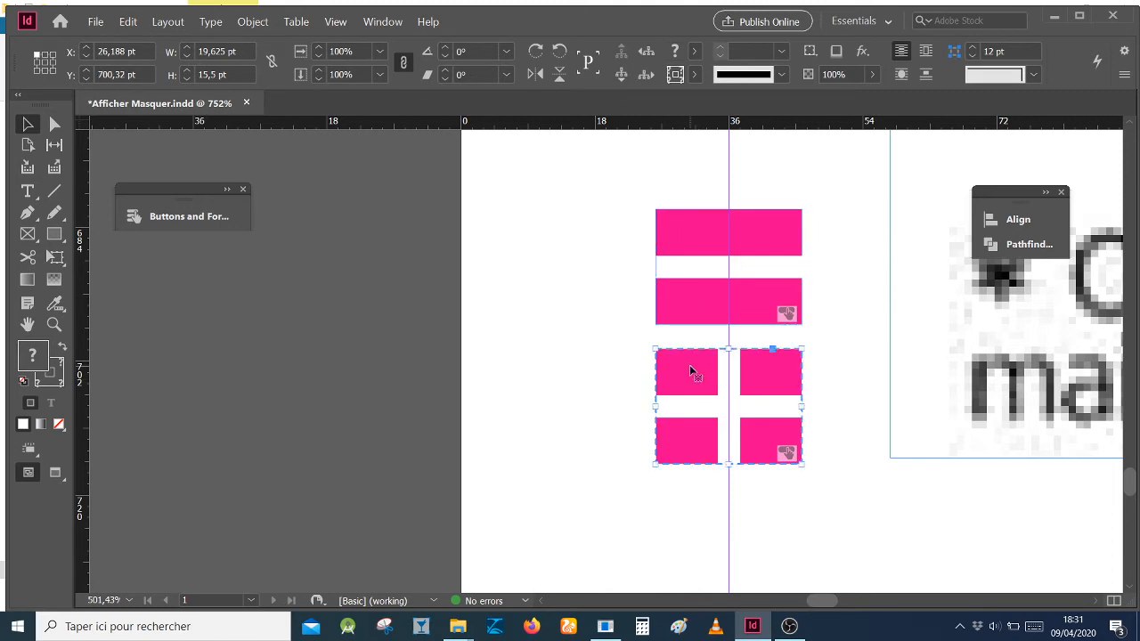
click(188, 216)
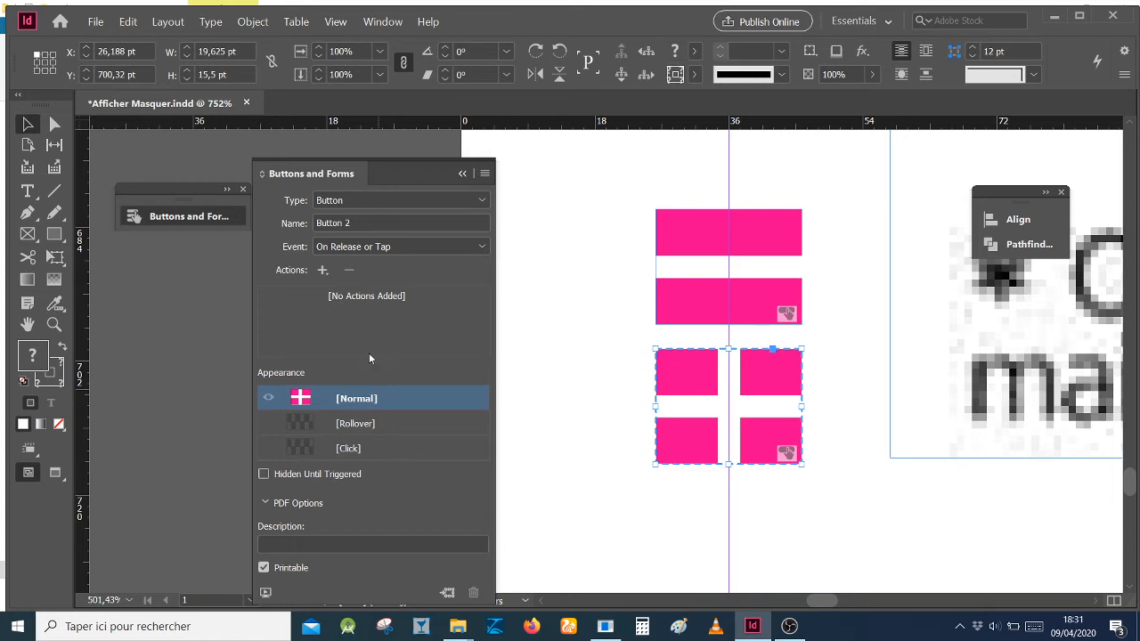
click(324, 270)
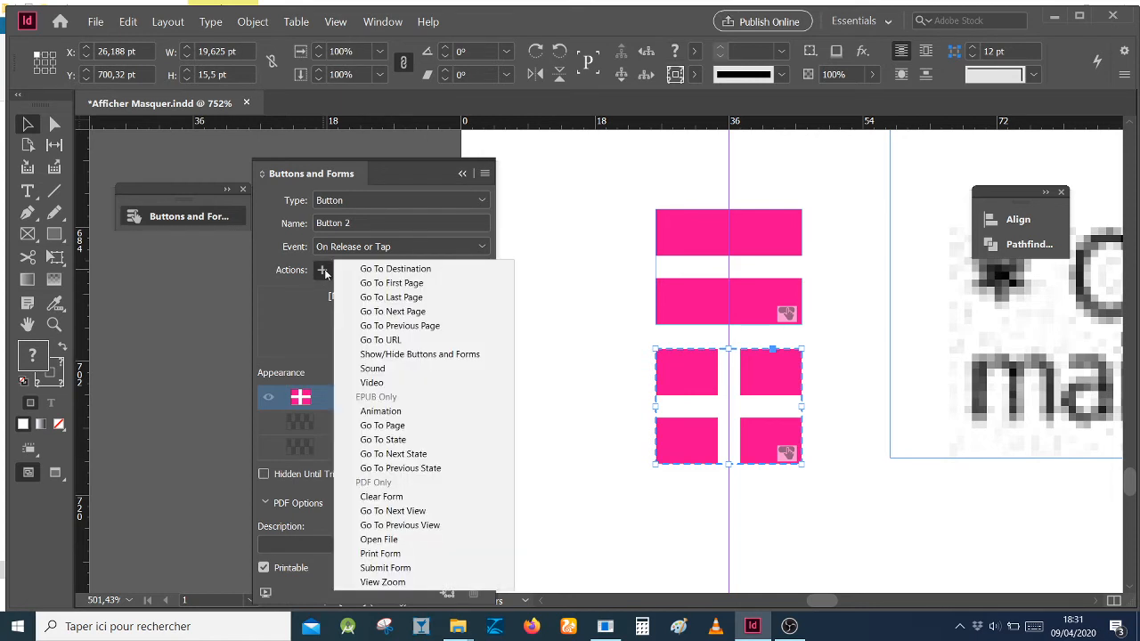
click(466, 356)
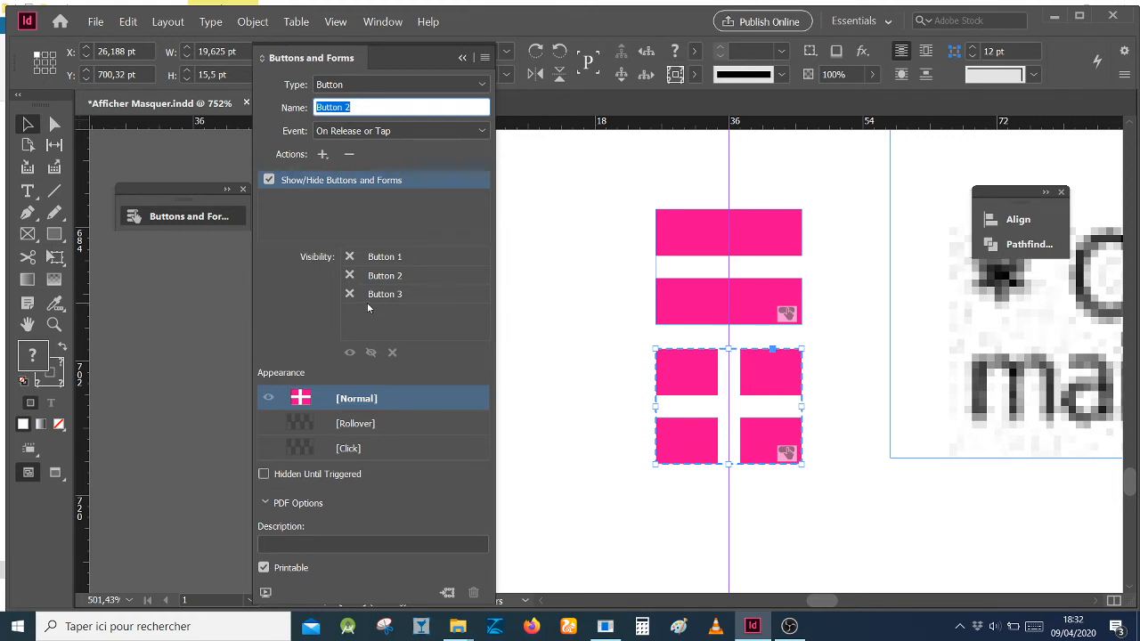
click(567, 229)
Set the symptoms image's button to Hidden Until Triggered and deselect it.
click(932, 297)
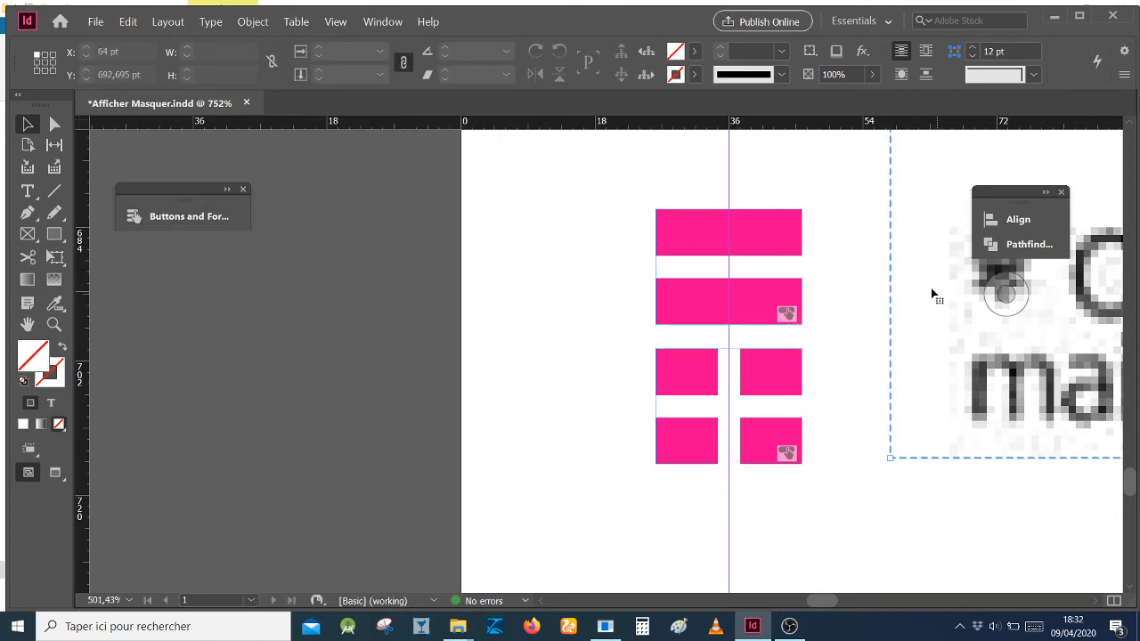
click(222, 216)
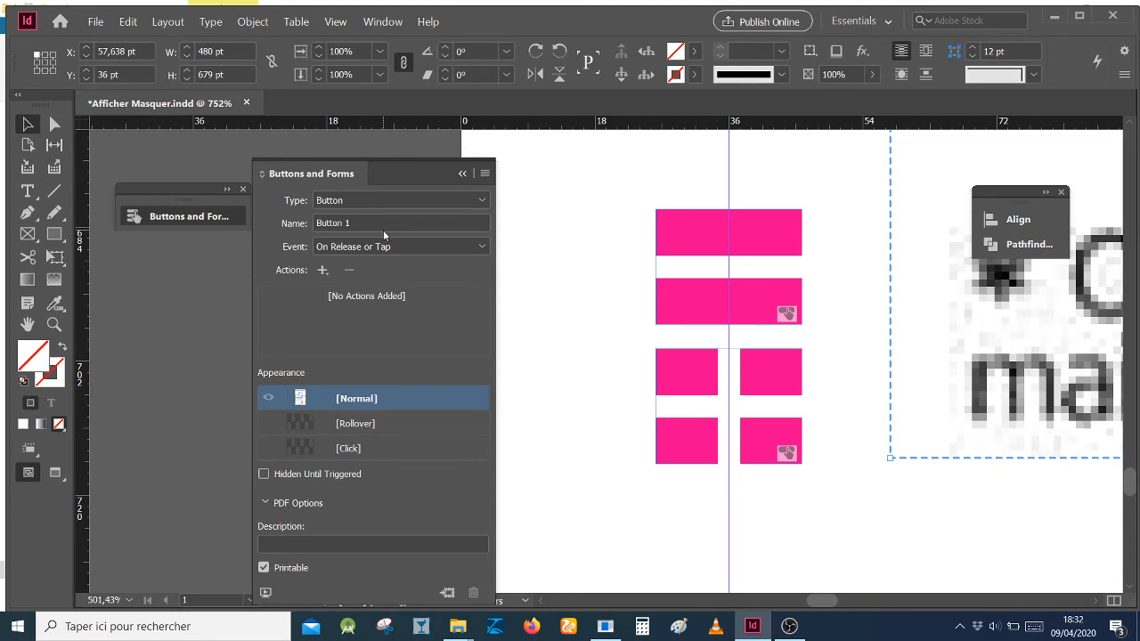
click(265, 476)
click(574, 194)
Add a Rollover appearance to the plus icon's button and leave that state active for editing.
click(697, 382)
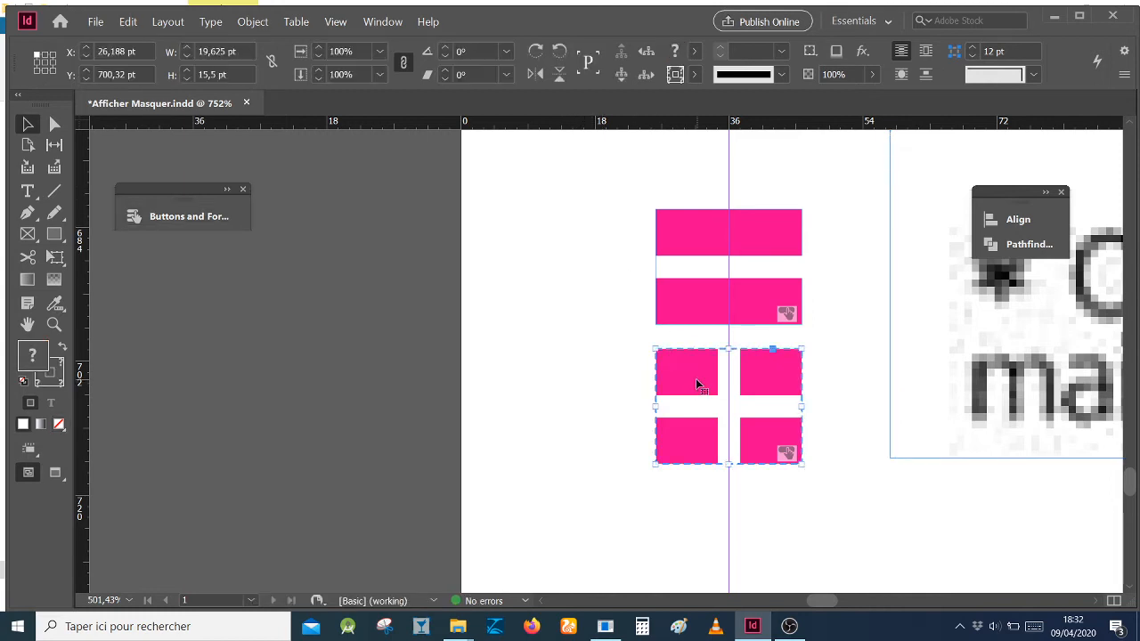
click(218, 220)
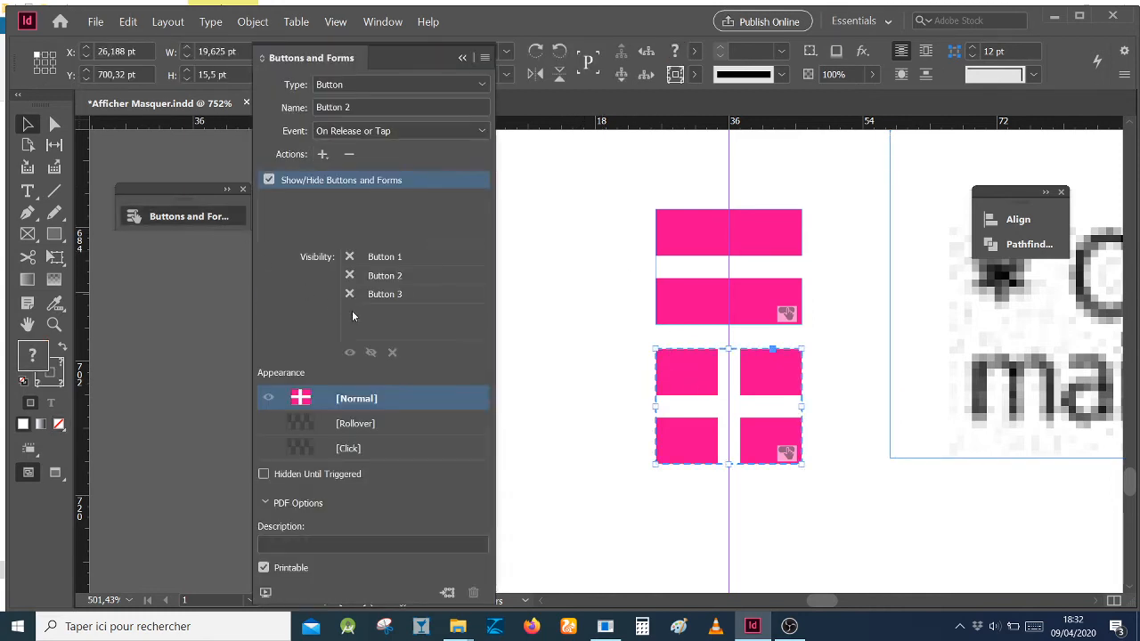
click(413, 423)
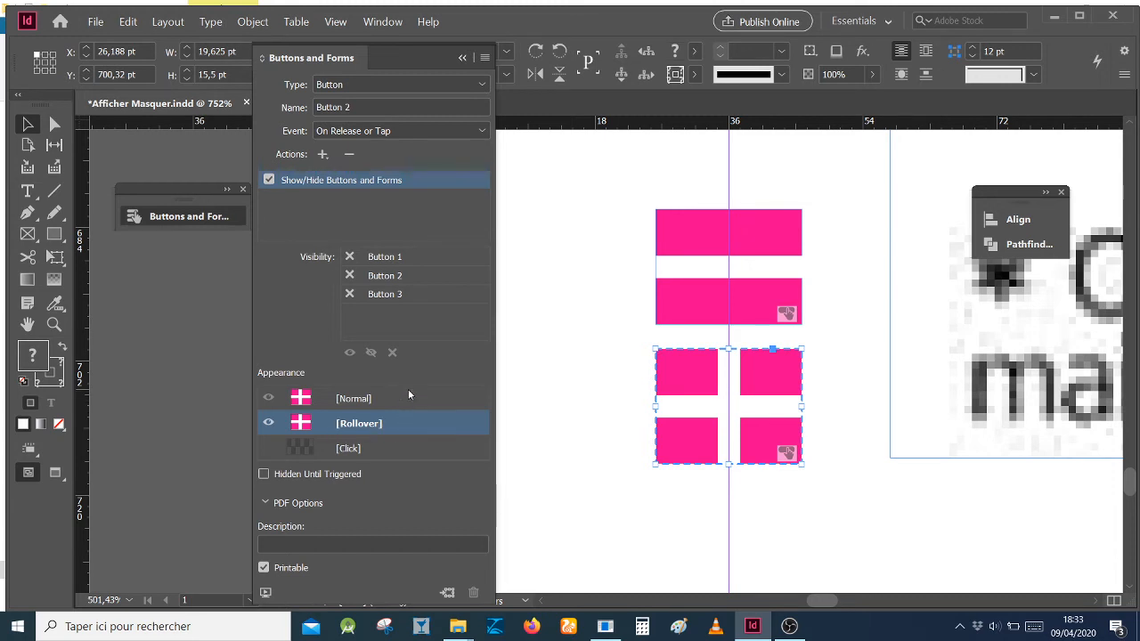
click(409, 396)
click(409, 429)
Fill the plus icon's rectangle with C=100 M=0 Y=0 K=0 in the Rollover state, and compare it with the Normal state.
click(699, 444)
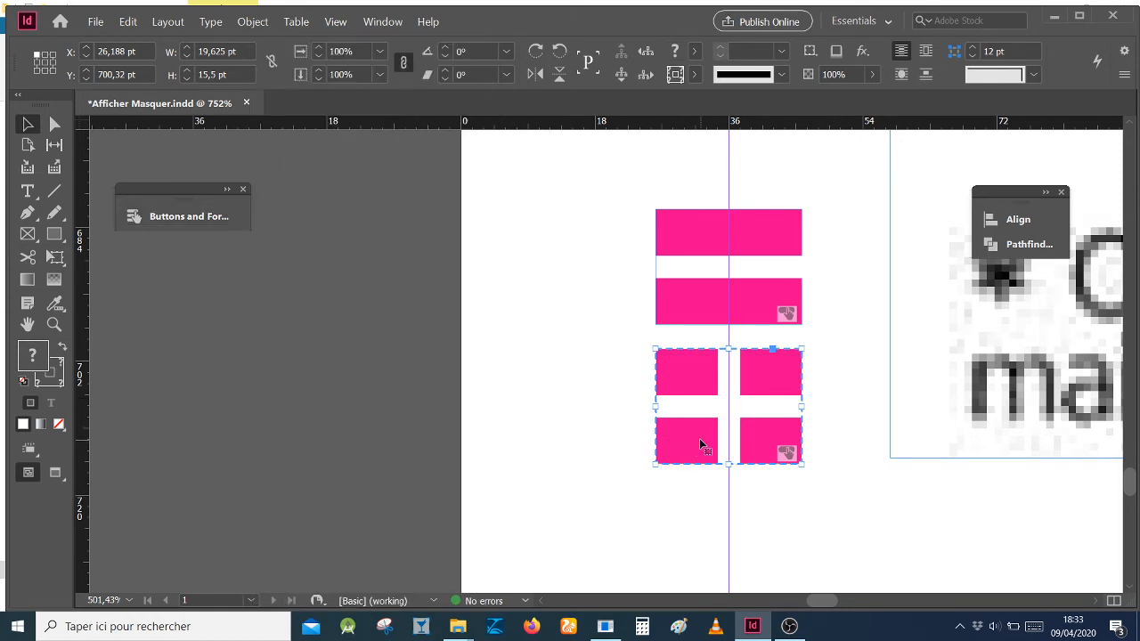
click(699, 438)
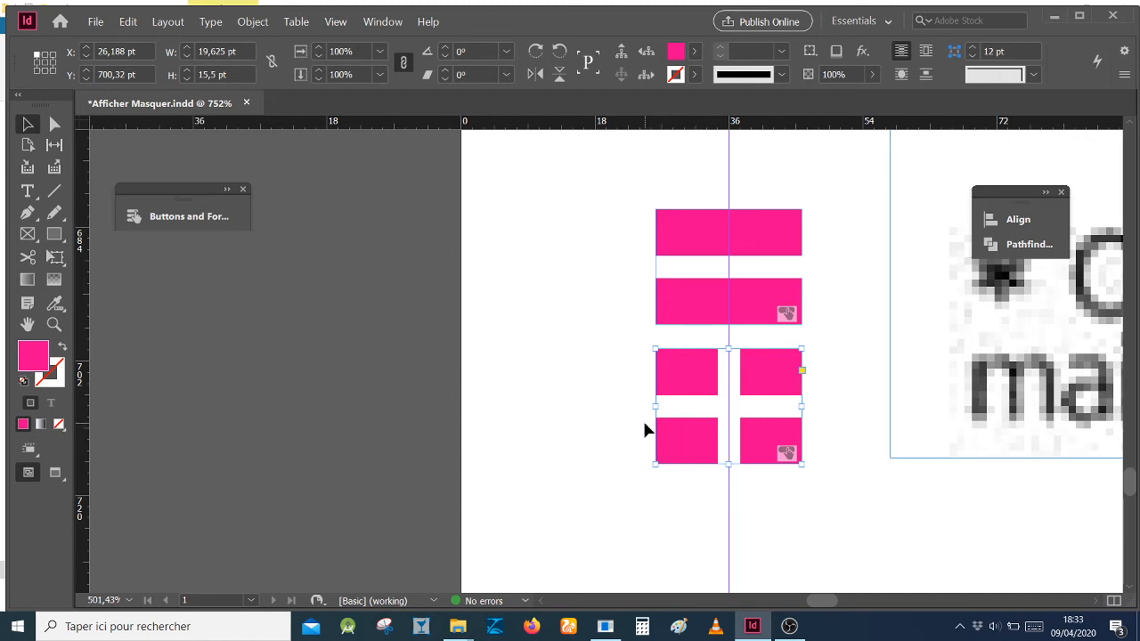
click(698, 55)
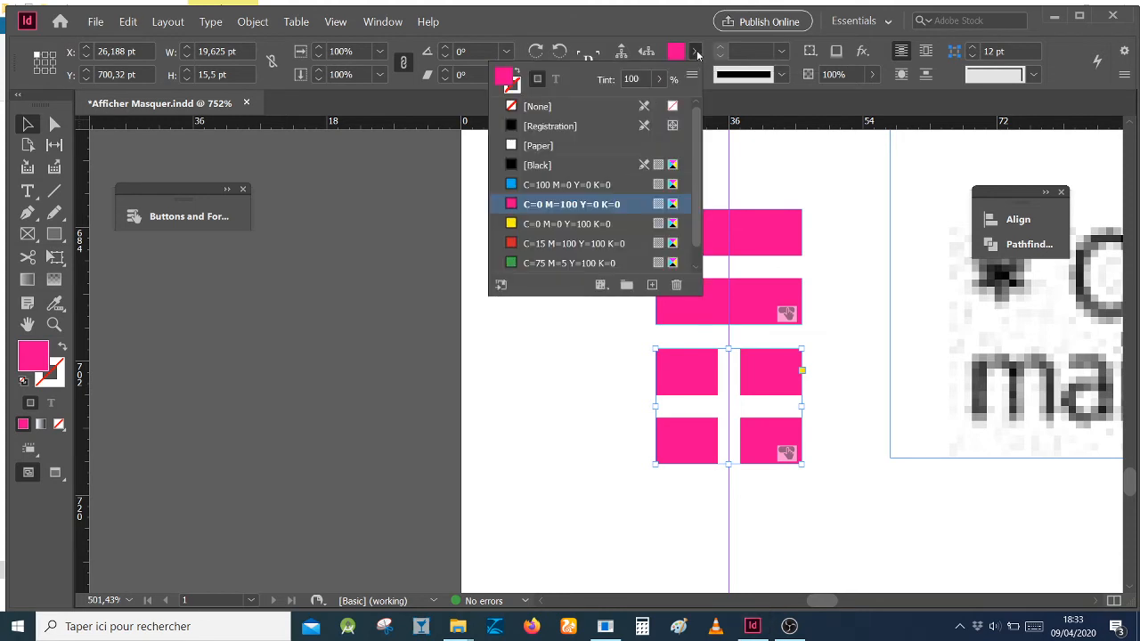
scroll(696, 160, down, 1)
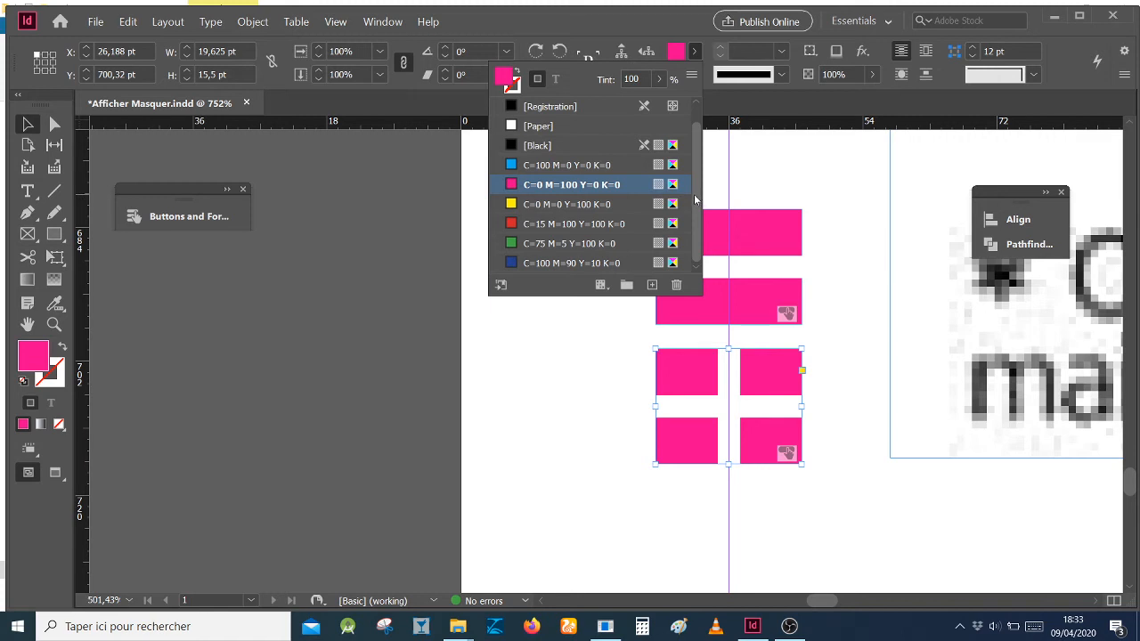
click(512, 166)
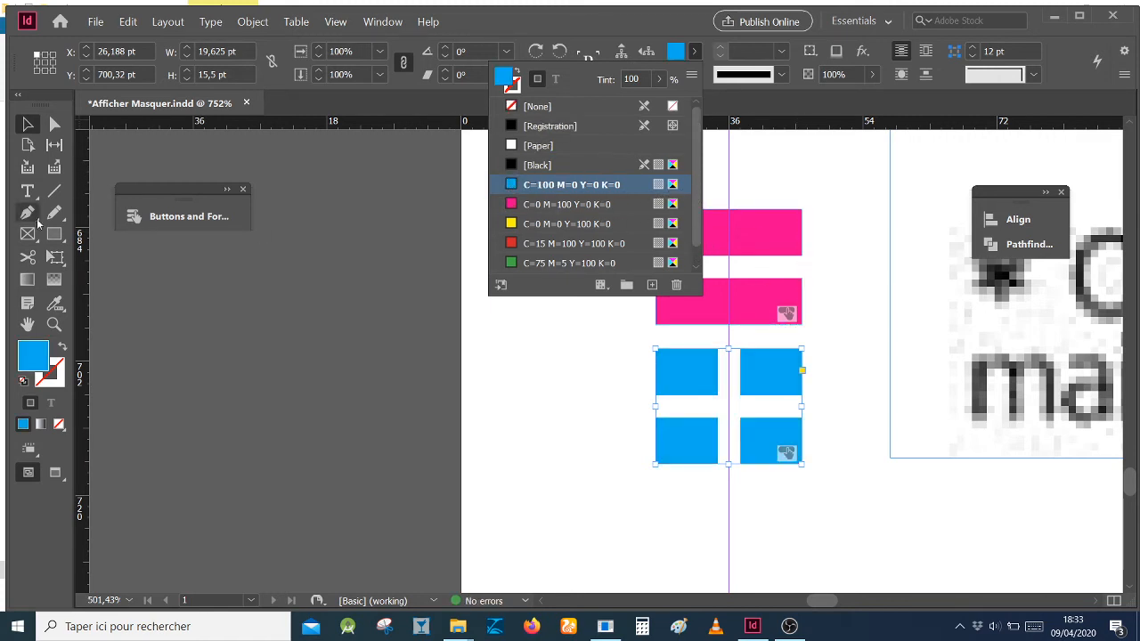
click(169, 215)
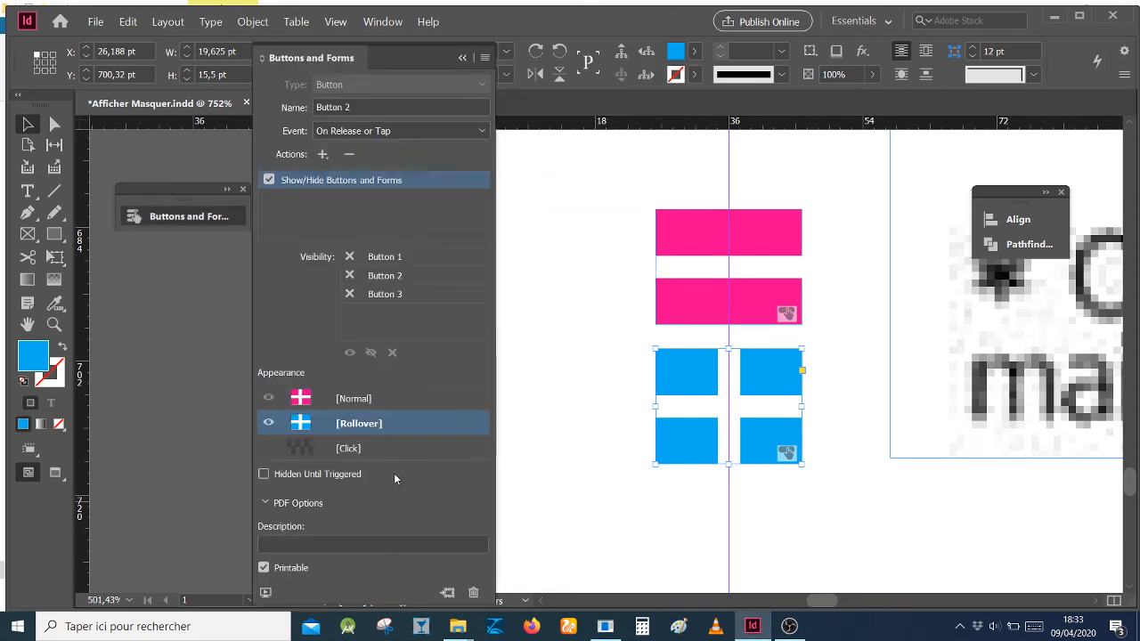
click(403, 396)
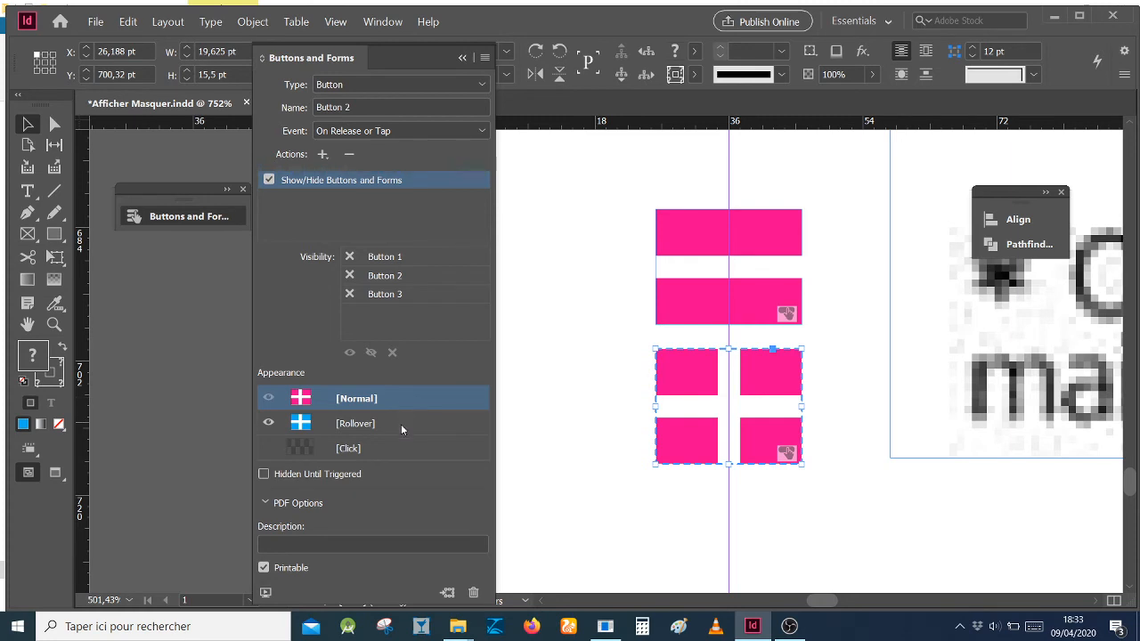
click(401, 424)
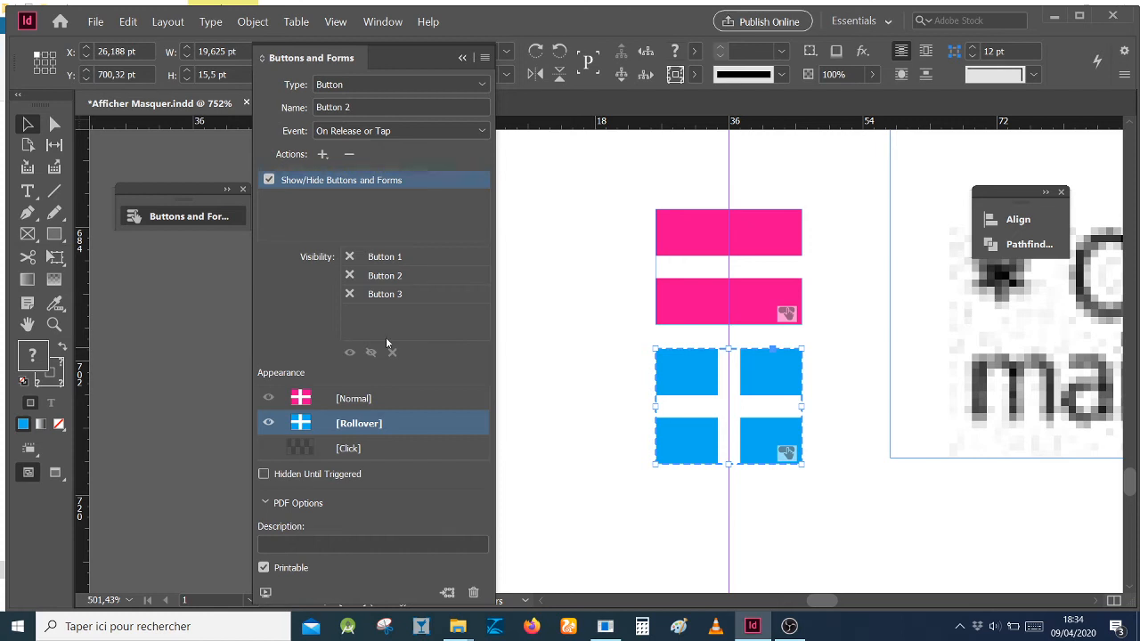
Set the visibility of Button 1, Button 2 and Button 3 in the plus button's Show/Hide action, and select the minus icon.
click(349, 257)
click(349, 275)
click(350, 294)
click(567, 234)
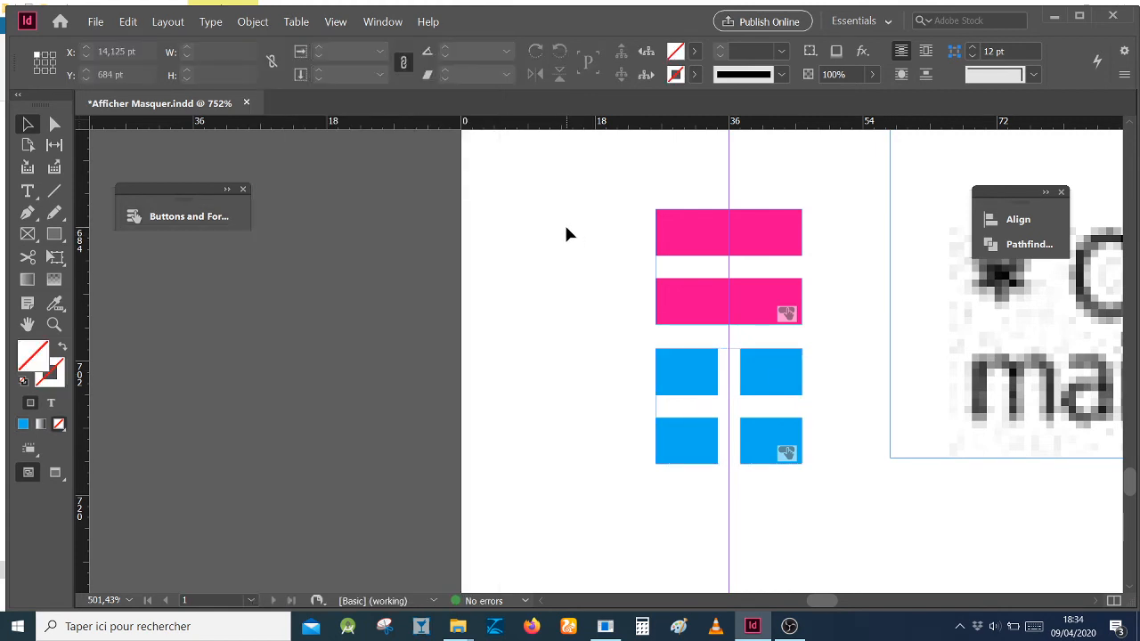
click(688, 235)
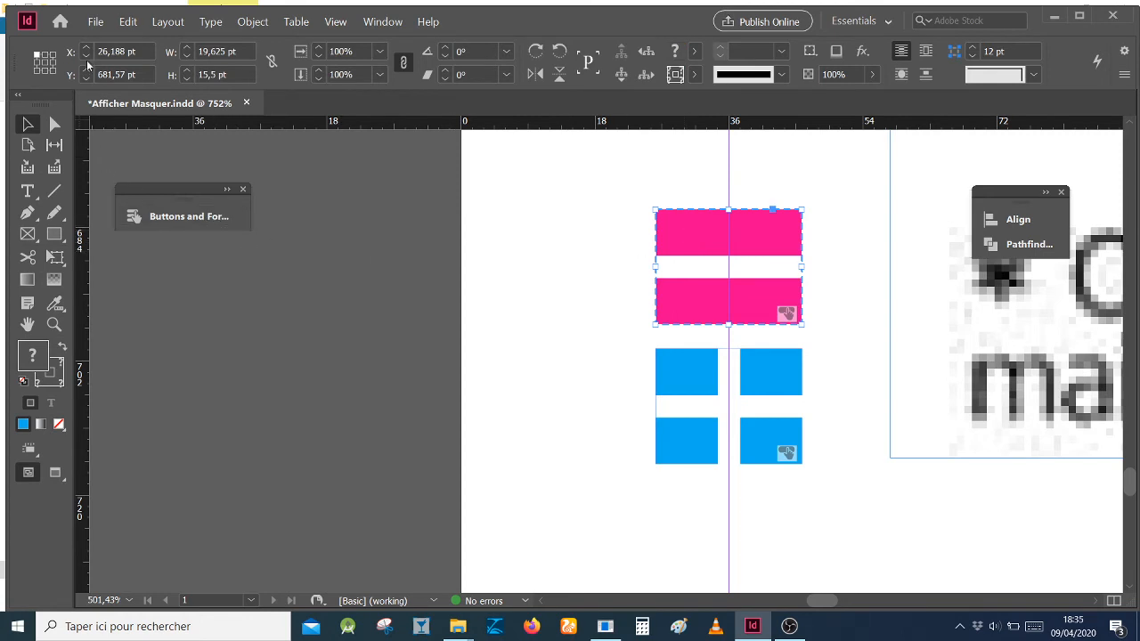
Save the document and add a Rollover appearance to the minus icon's button.
click(95, 21)
click(133, 113)
click(215, 222)
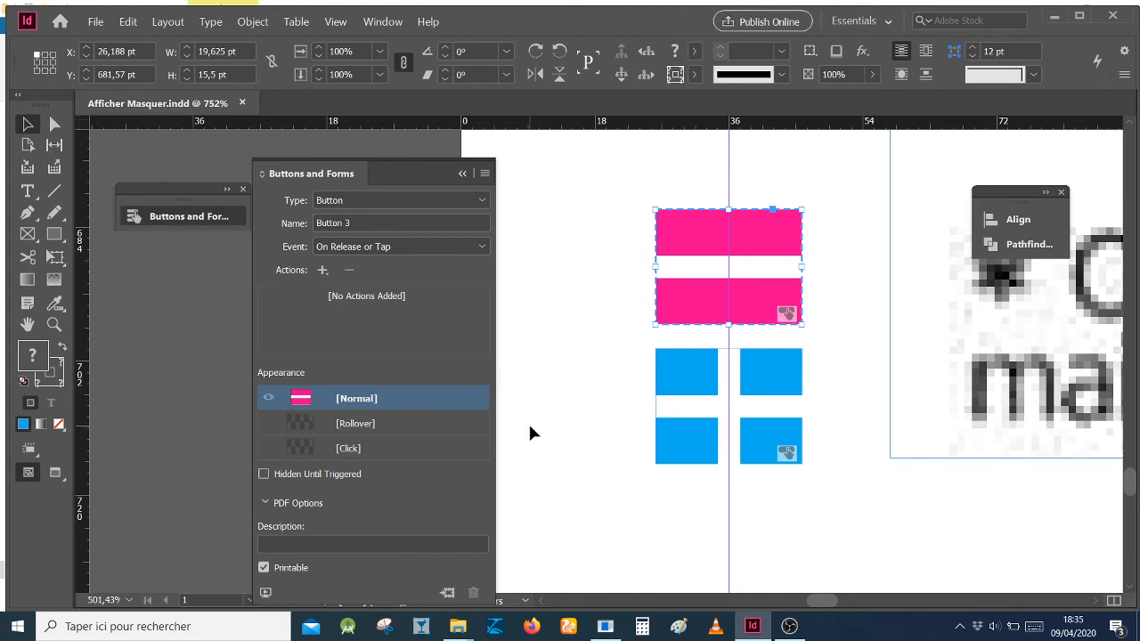
click(430, 425)
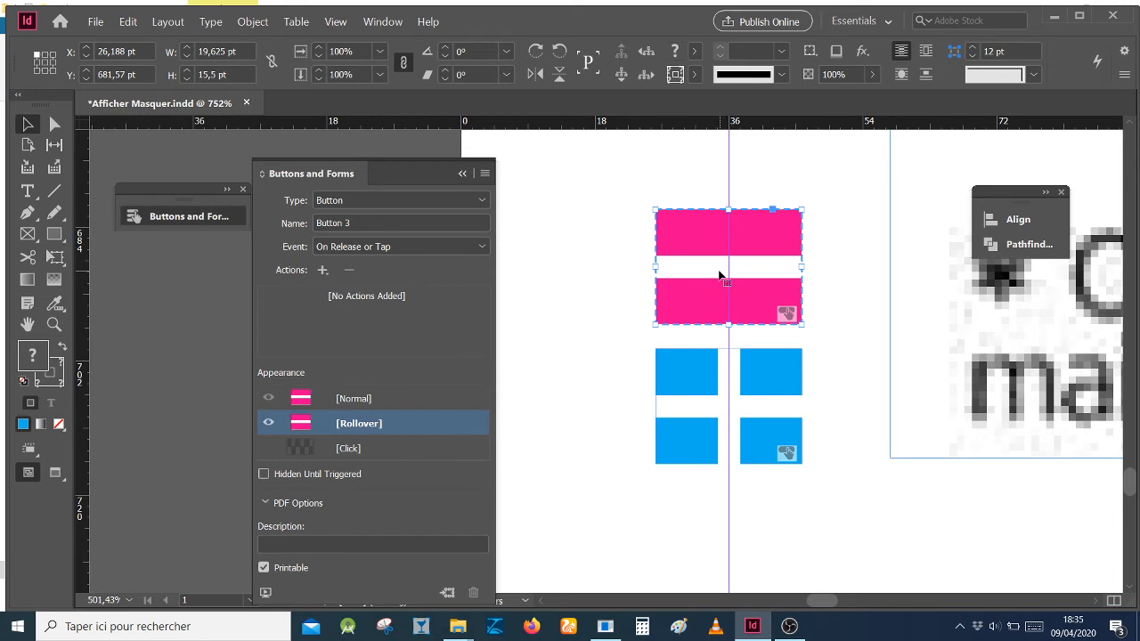
Fill the minus icon's rectangle with C=100 M=0 Y=0 K=0 in the Rollover state, and compare it with the Normal state.
click(704, 233)
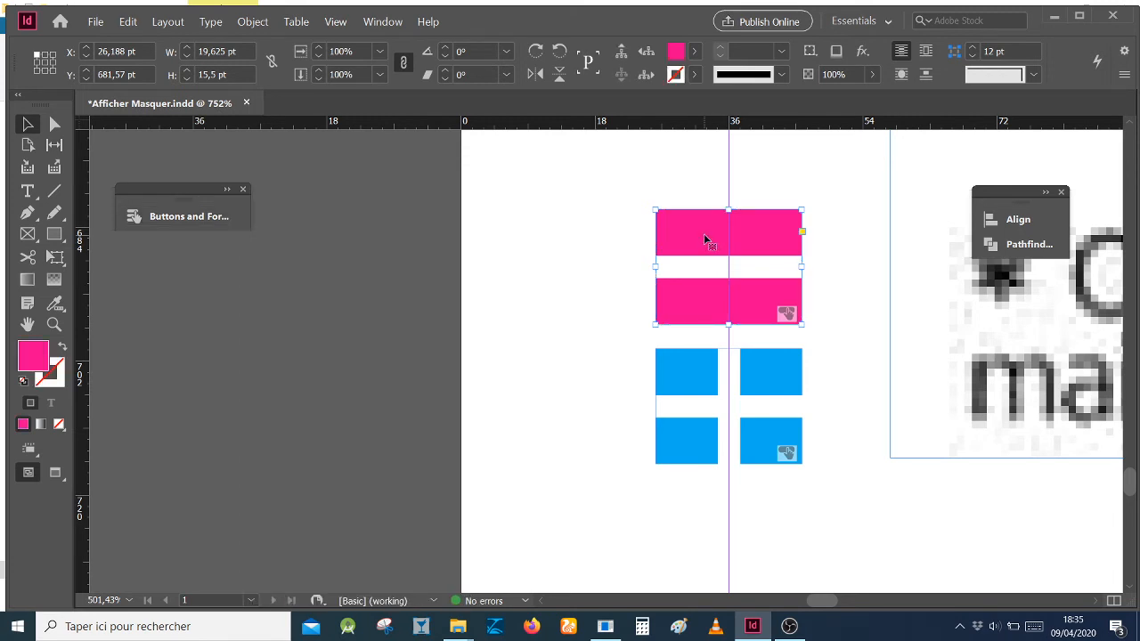
click(697, 51)
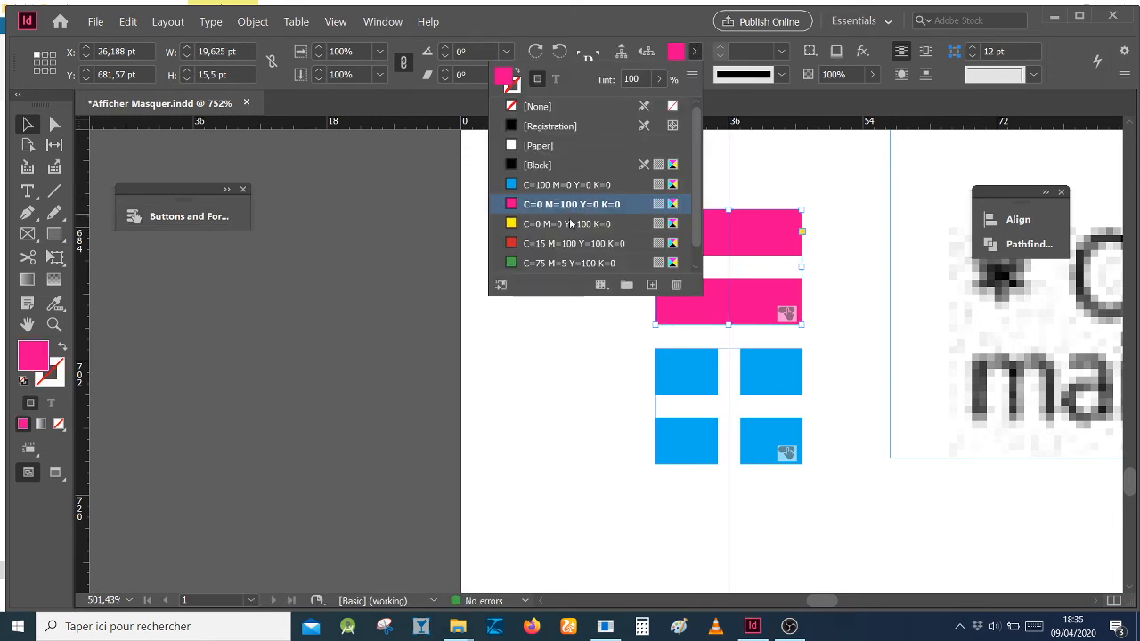
click(553, 185)
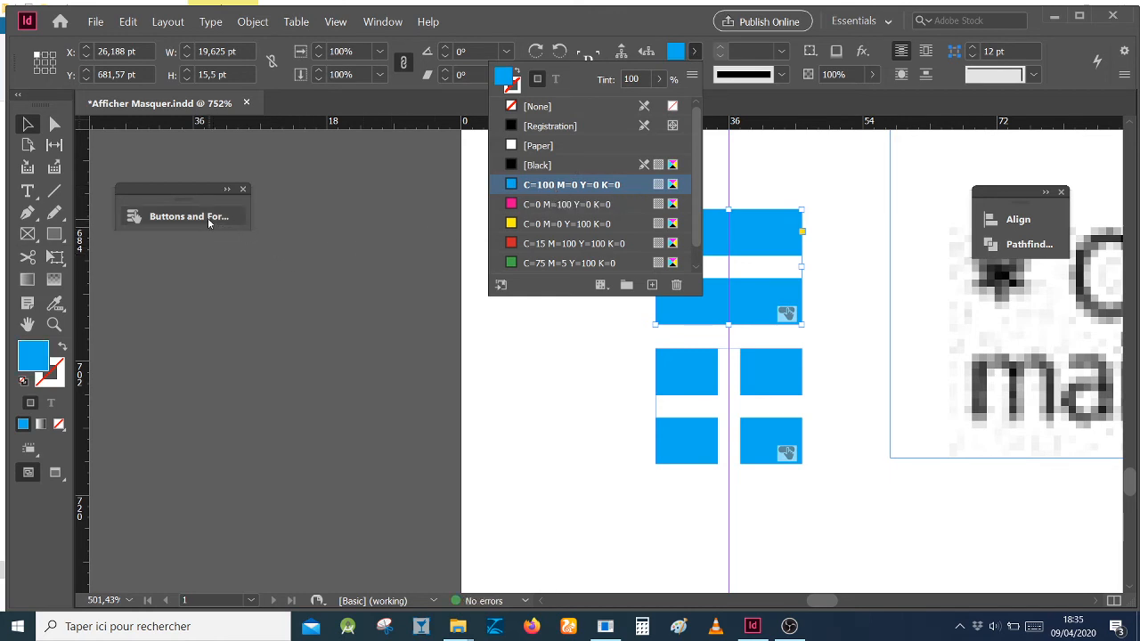
click(207, 217)
click(386, 399)
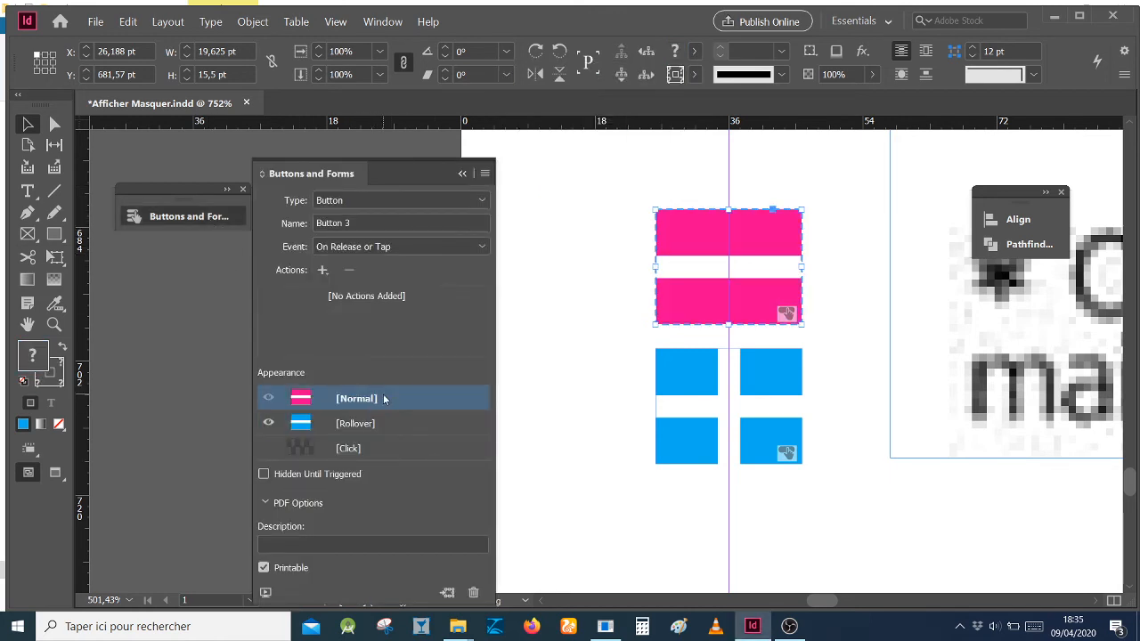
click(390, 423)
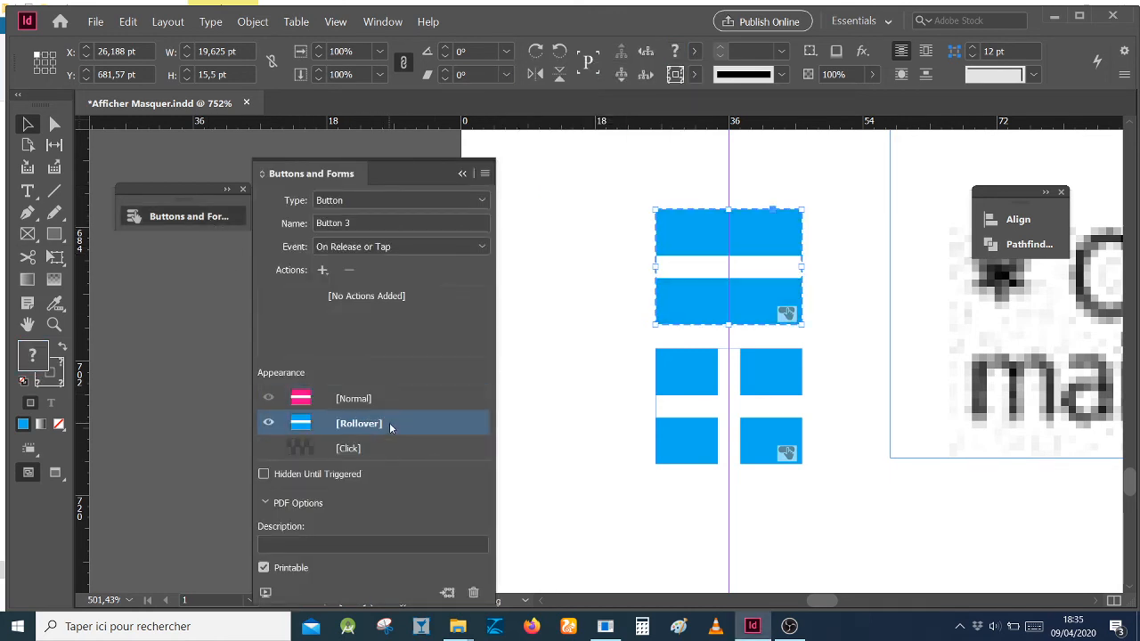
click(323, 270)
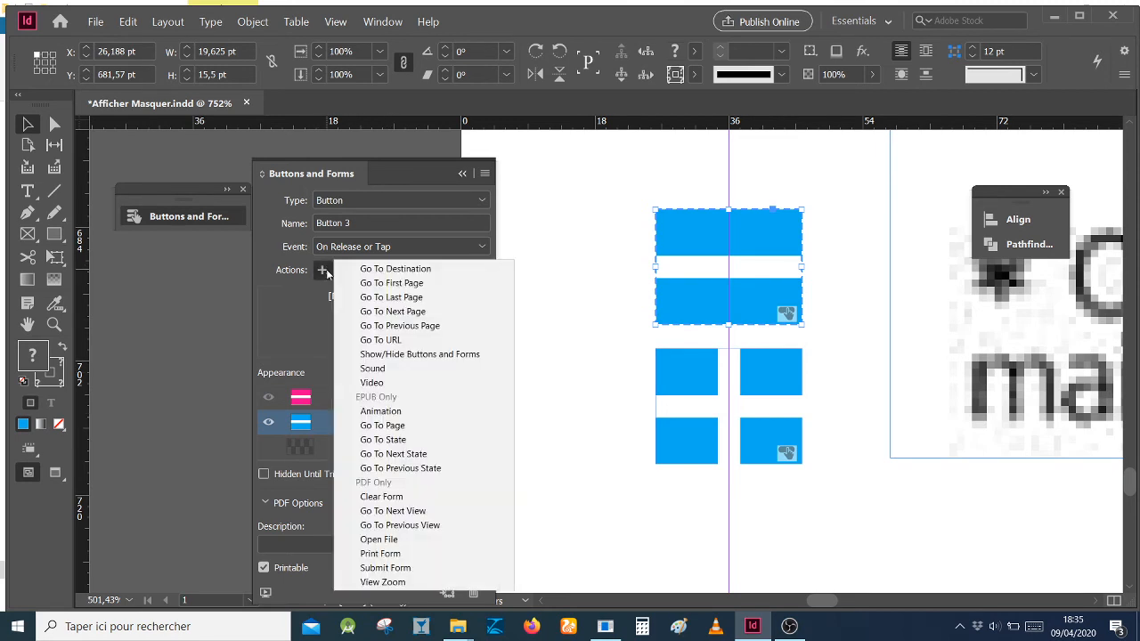
click(192, 276)
click(677, 313)
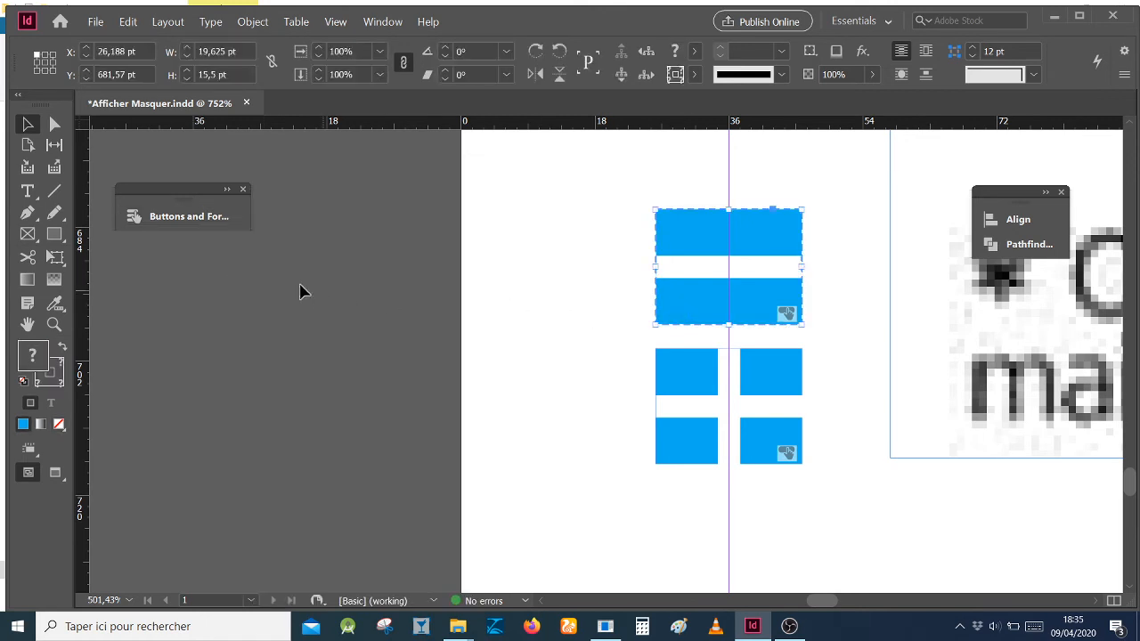
Add a Show/Hide Buttons and Forms action to the minus button that hides Button 1 and Button 3 and shows Button 2.
click(213, 219)
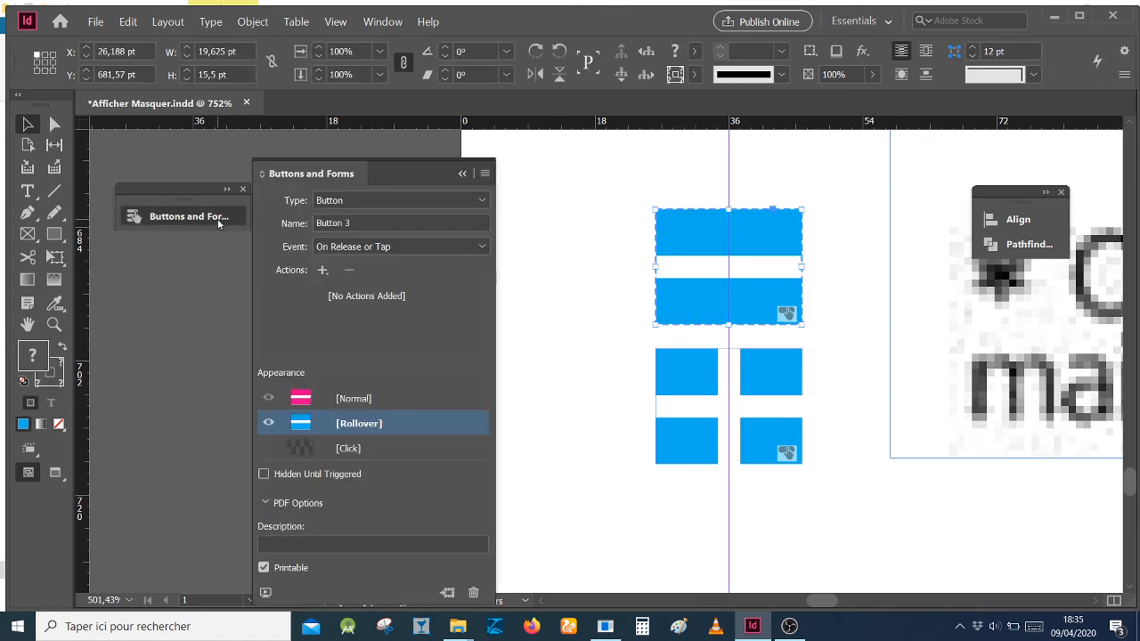
click(322, 270)
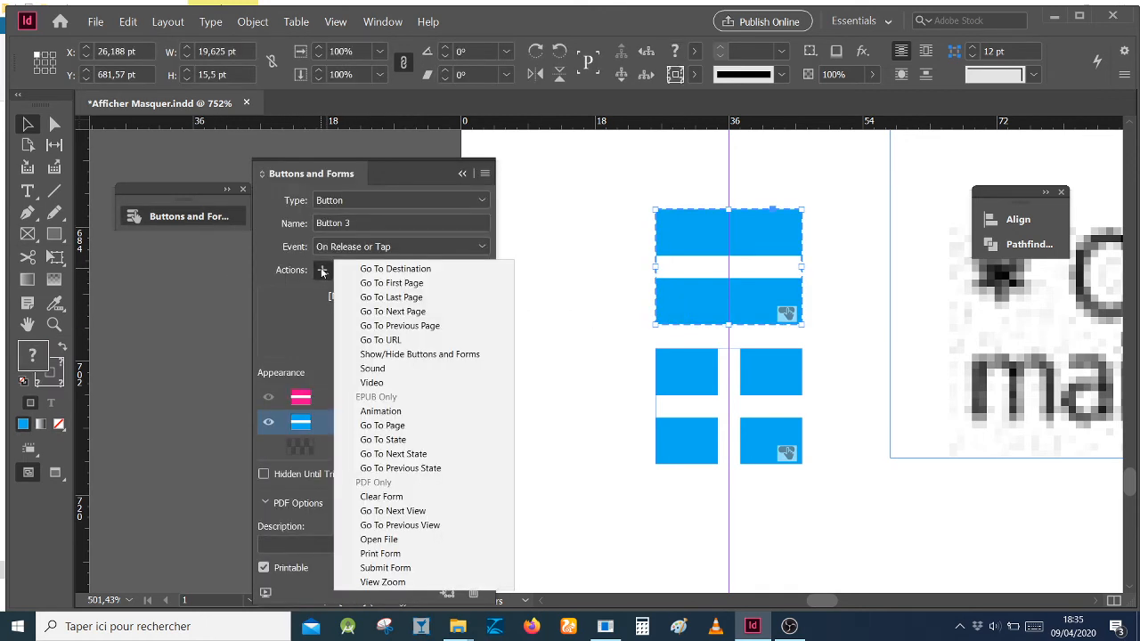
click(437, 356)
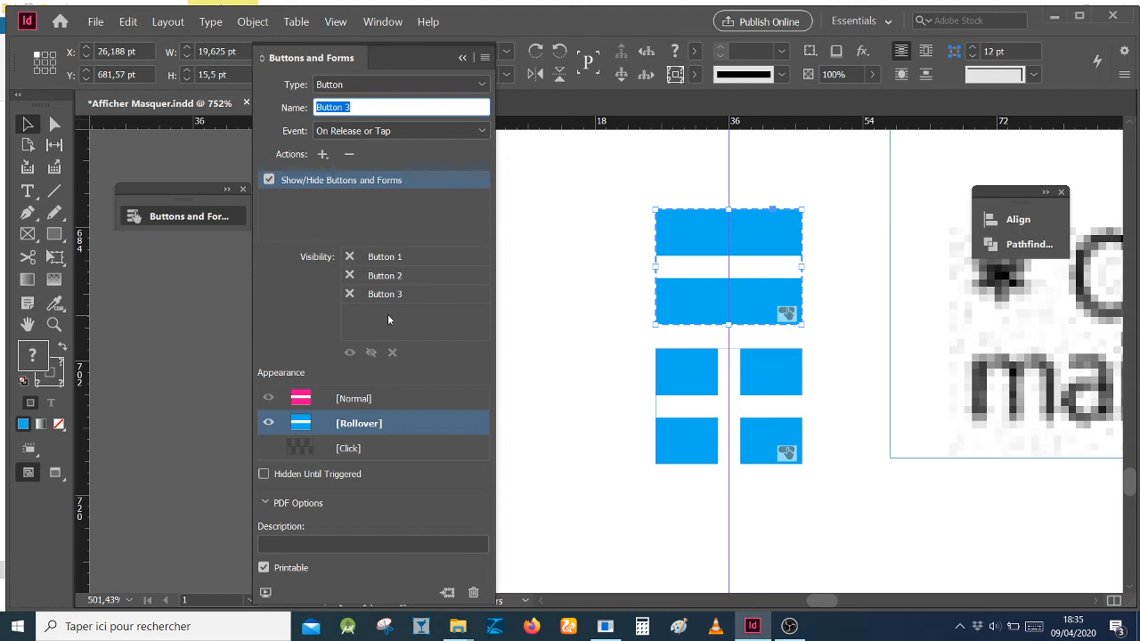
click(350, 257)
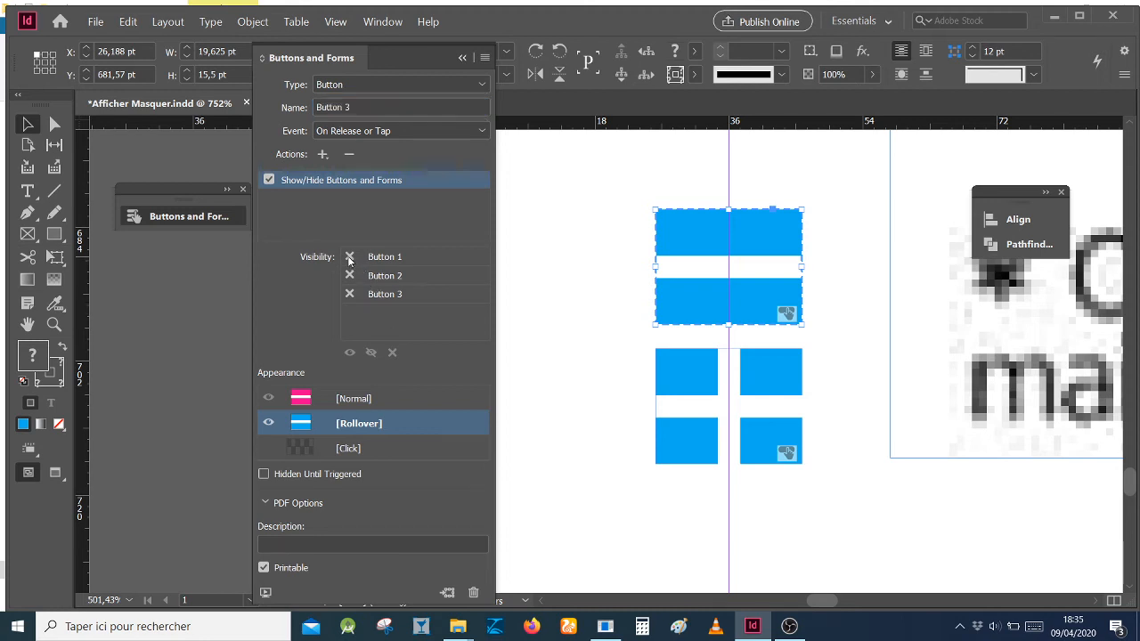
click(350, 257)
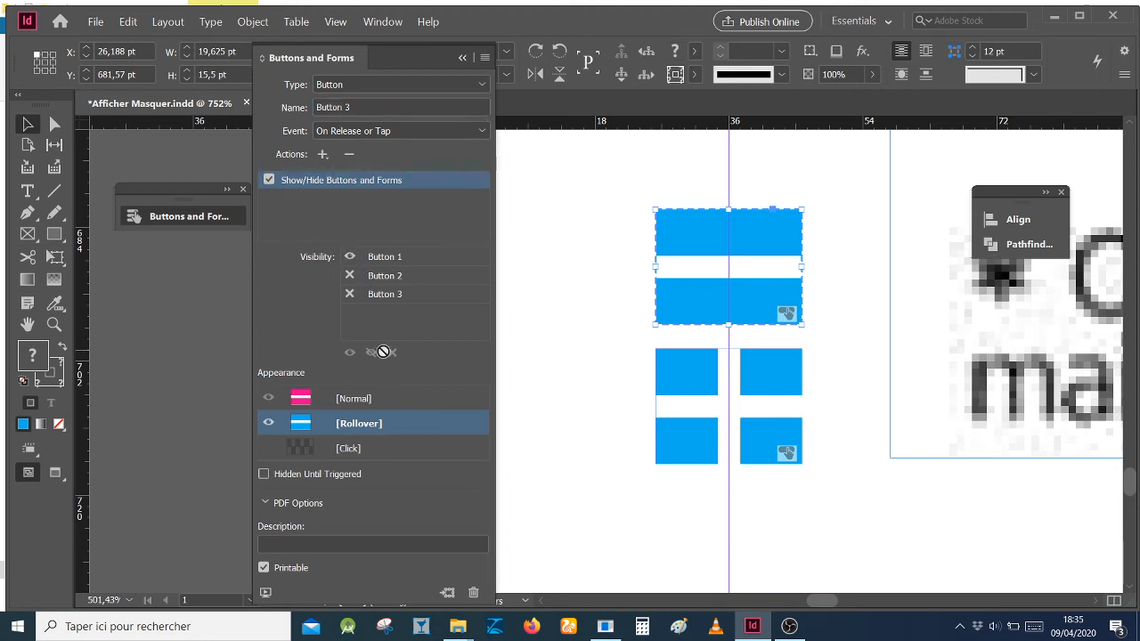
click(350, 258)
click(350, 275)
click(349, 294)
click(349, 294)
Return the minus button and the plus button to their Normal appearance state.
click(383, 400)
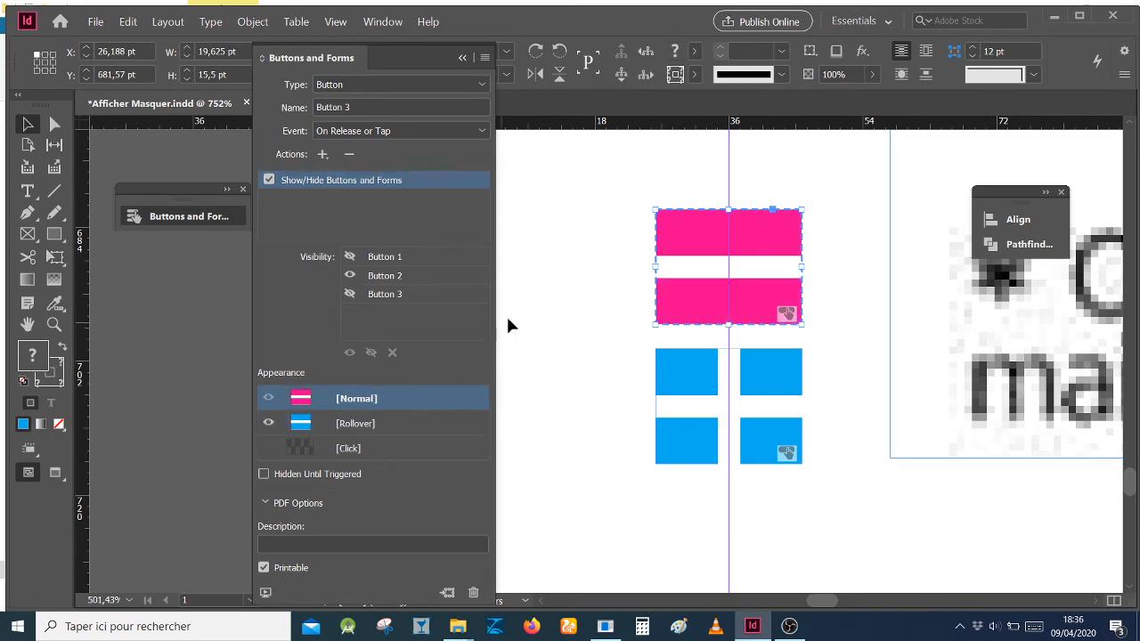
click(540, 285)
click(674, 391)
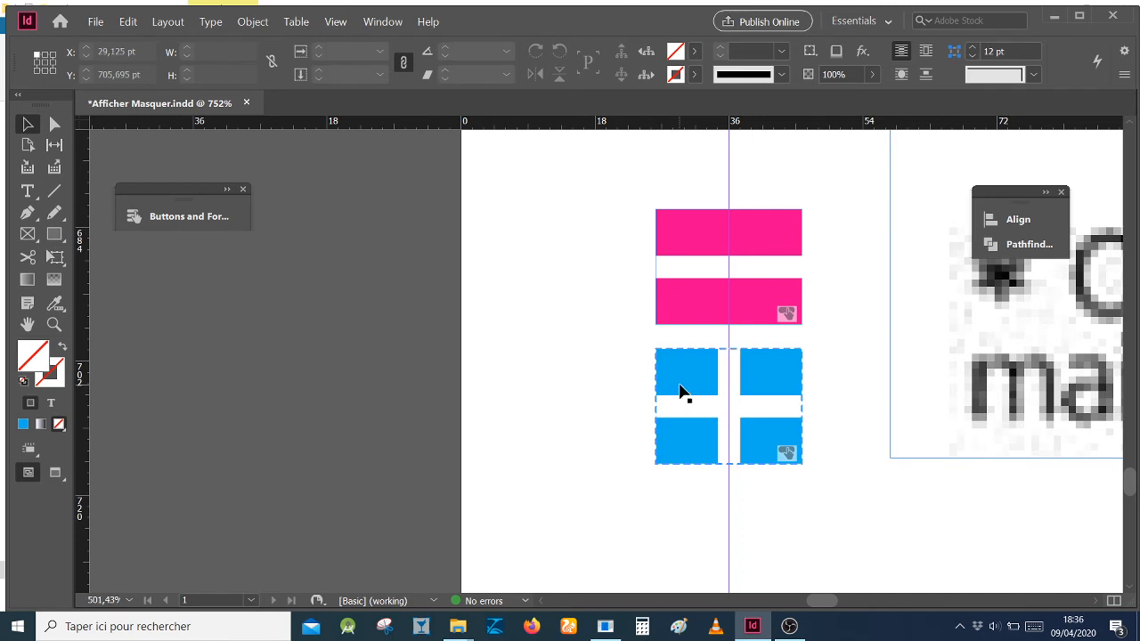
click(222, 222)
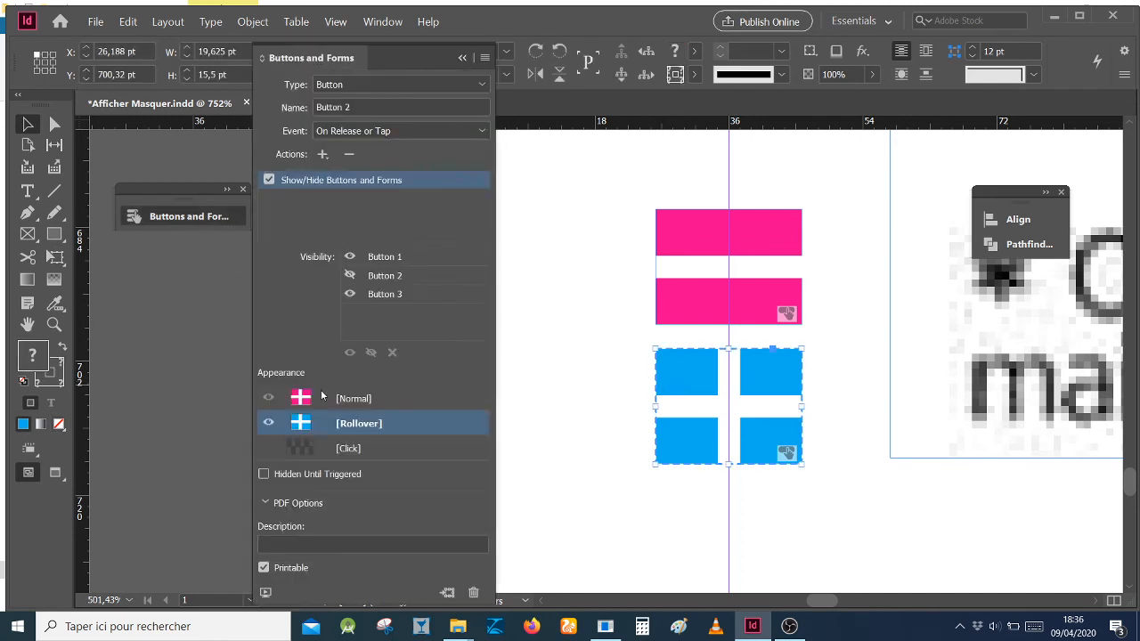
click(397, 405)
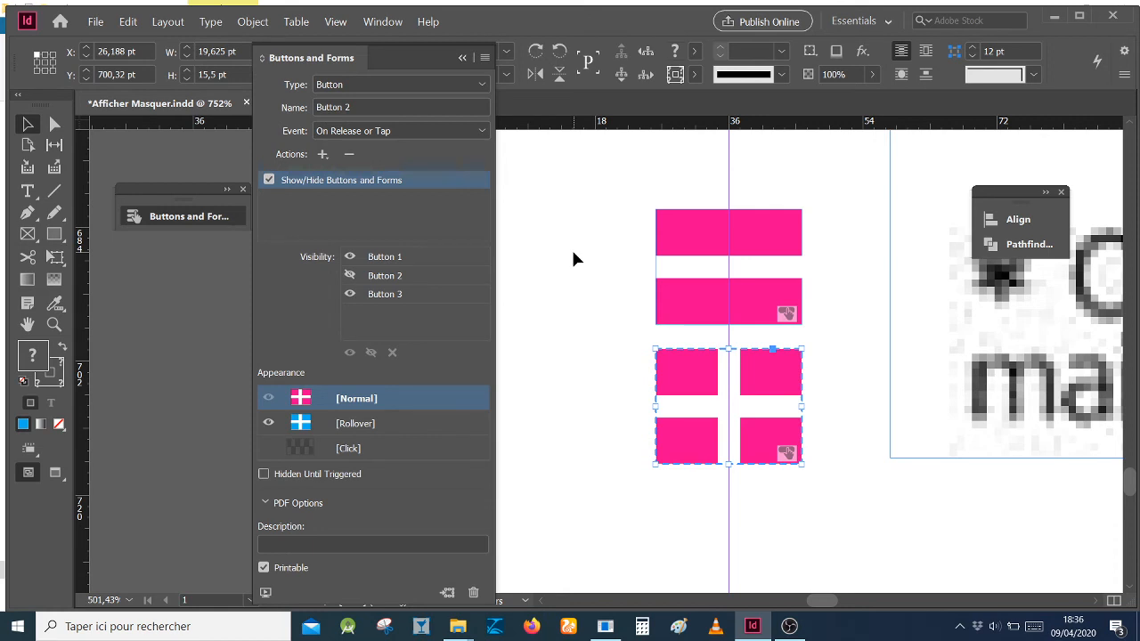
Preview the spread's interactivity, test showing and hiding the symptoms image with the plus and minus buttons, and close the preview.
click(264, 593)
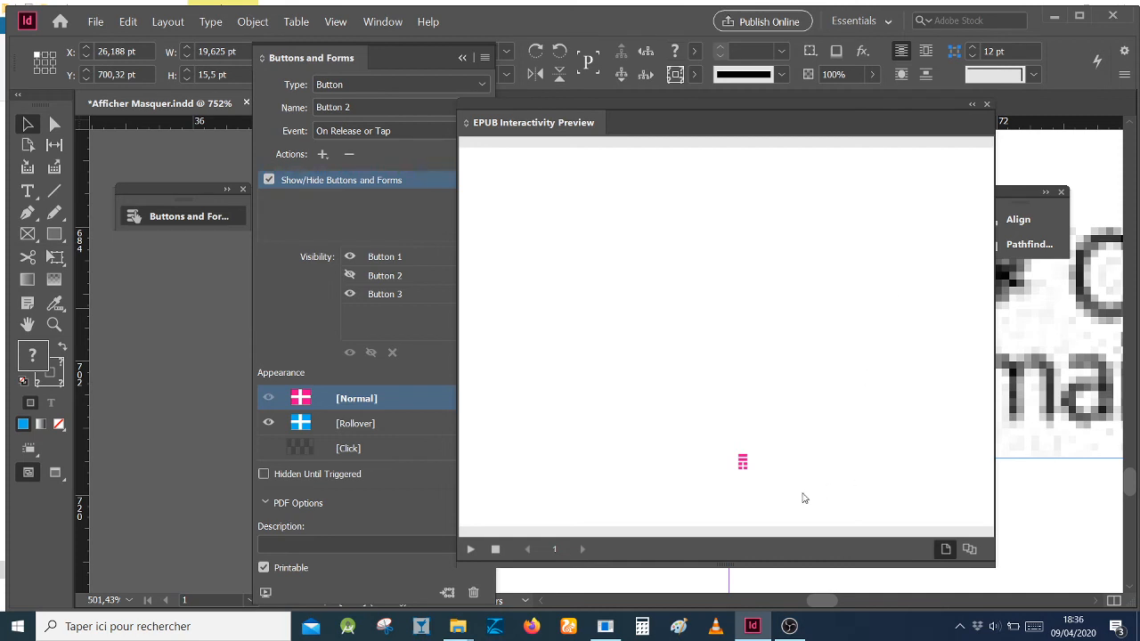
click(744, 470)
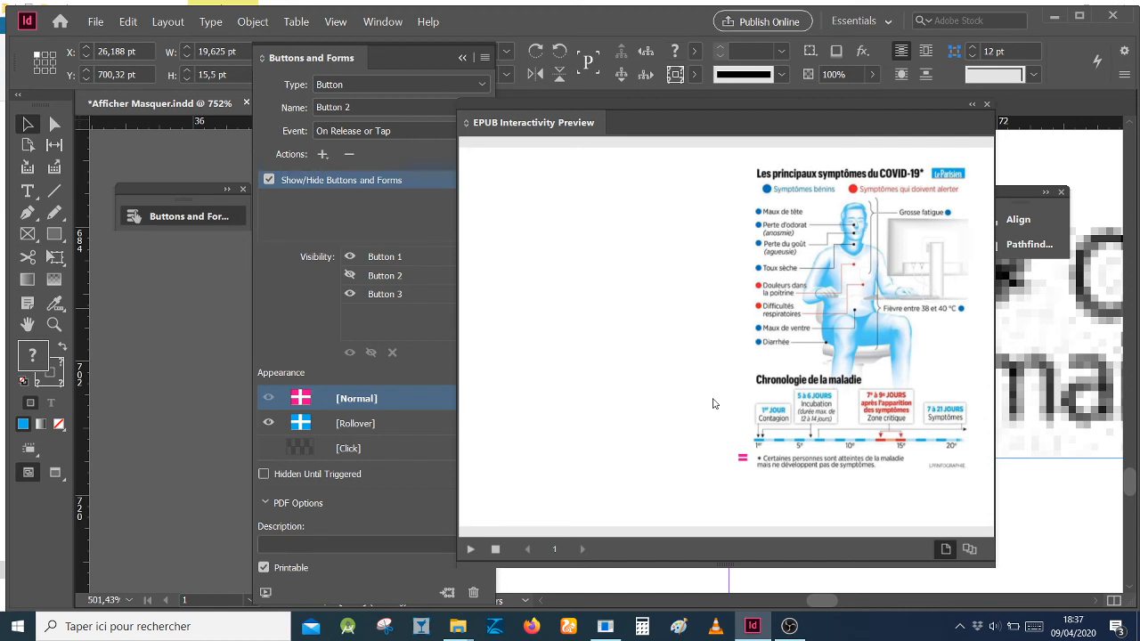
click(745, 463)
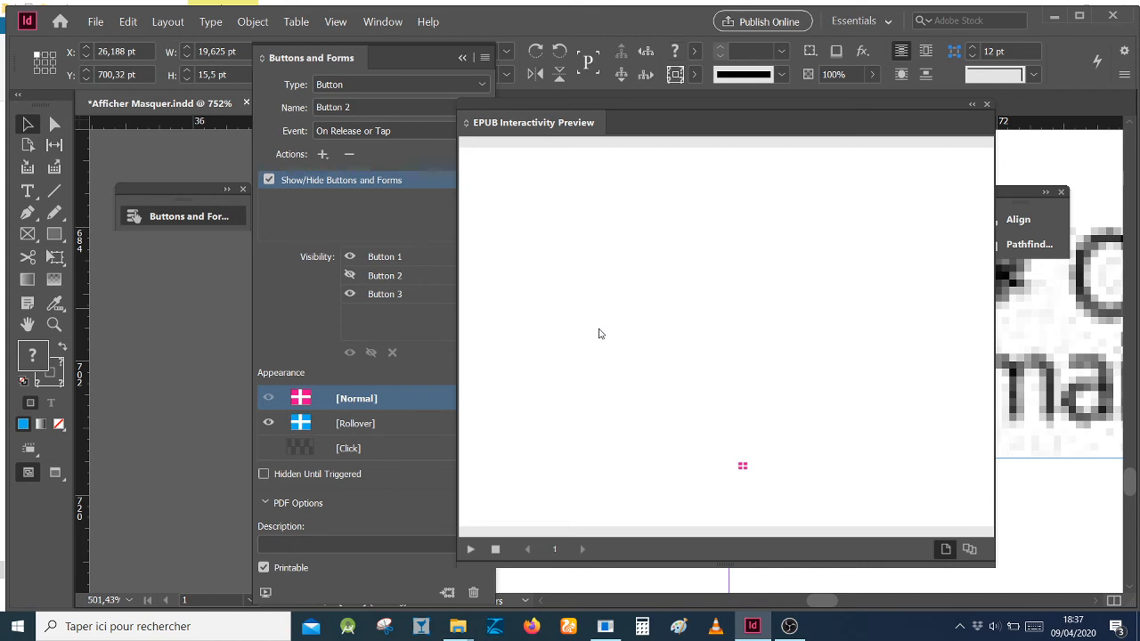
click(744, 467)
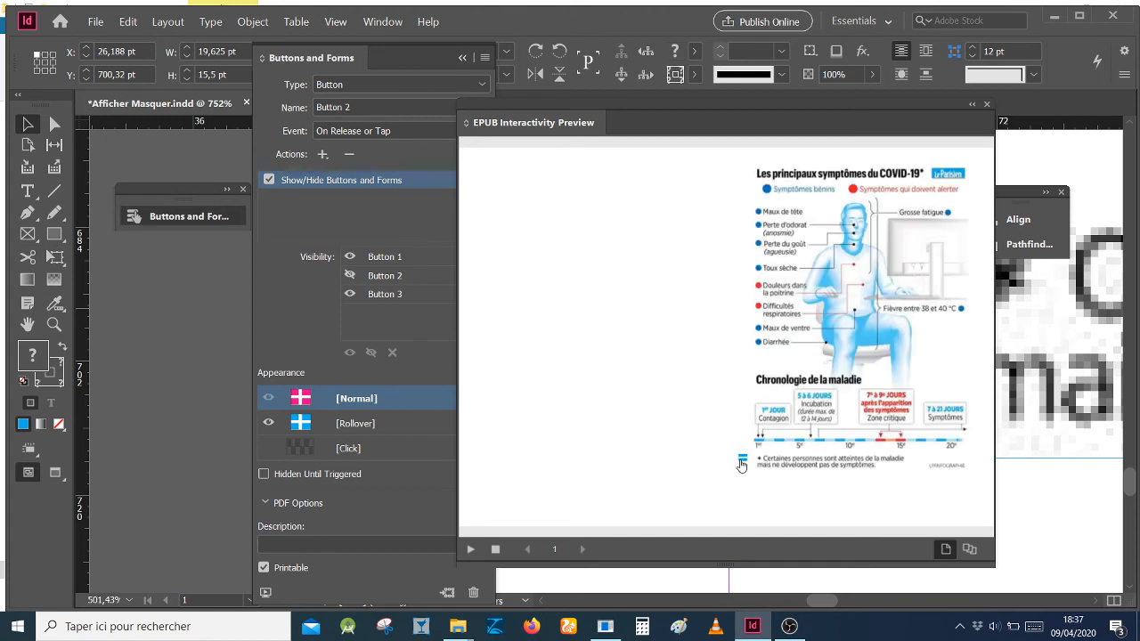
click(742, 464)
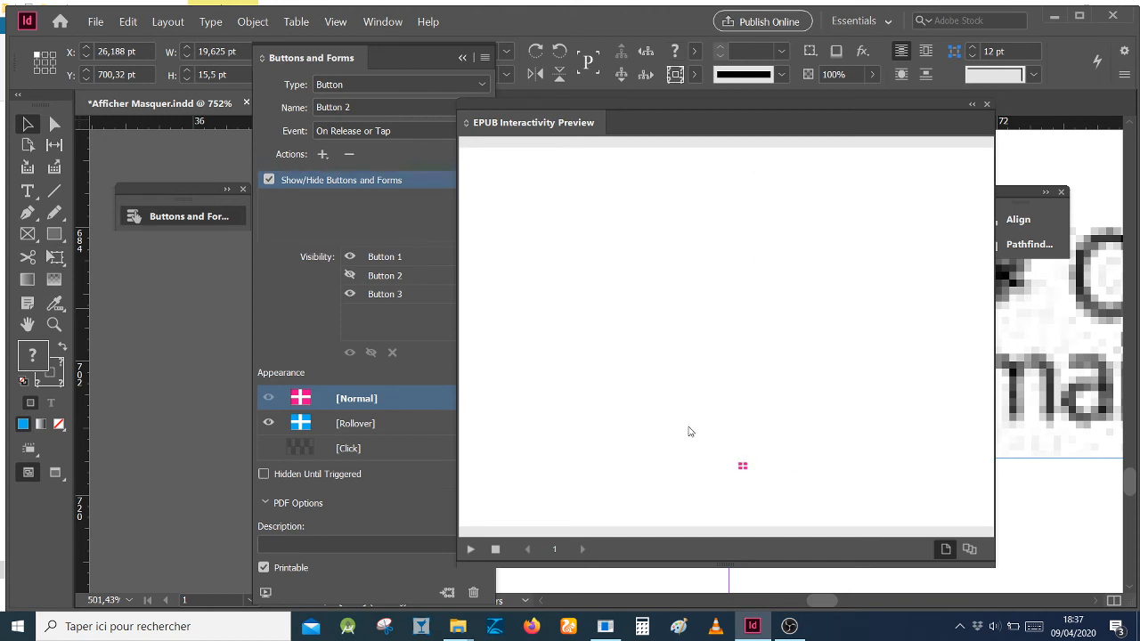
click(988, 104)
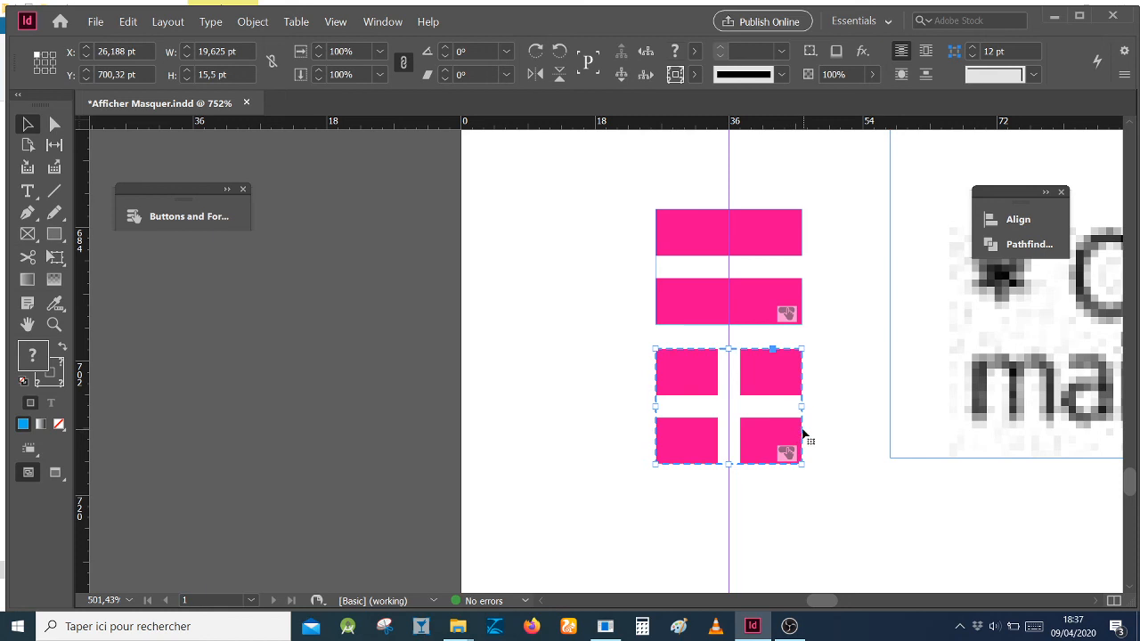
Try to move the plus button exactly onto the minus button, and undo the move.
drag(803, 436, 806, 303)
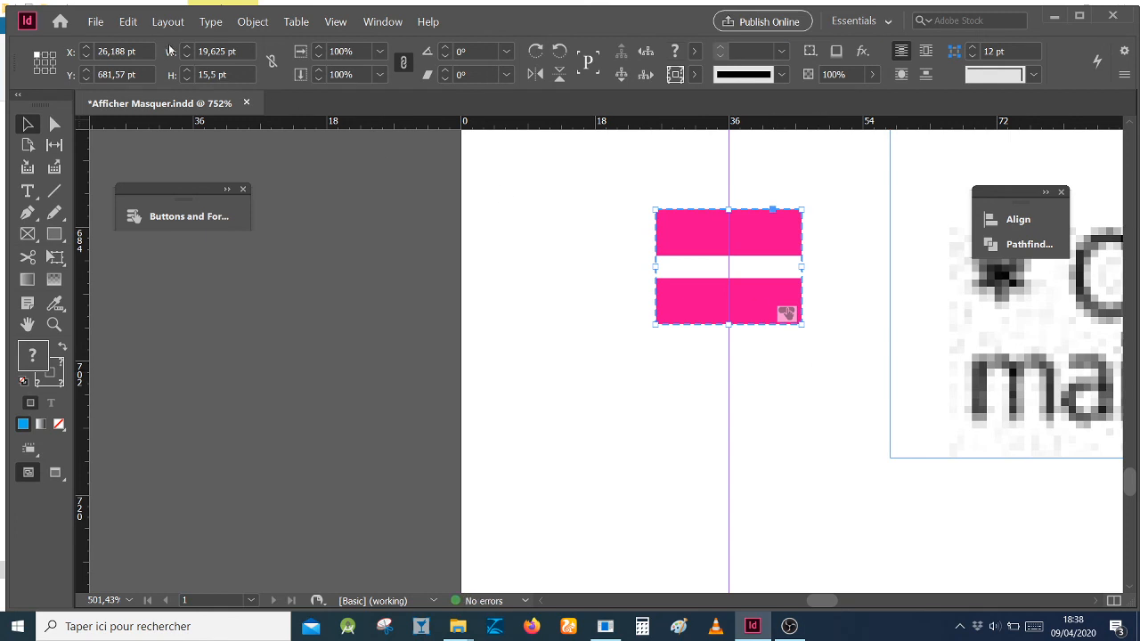
click(129, 23)
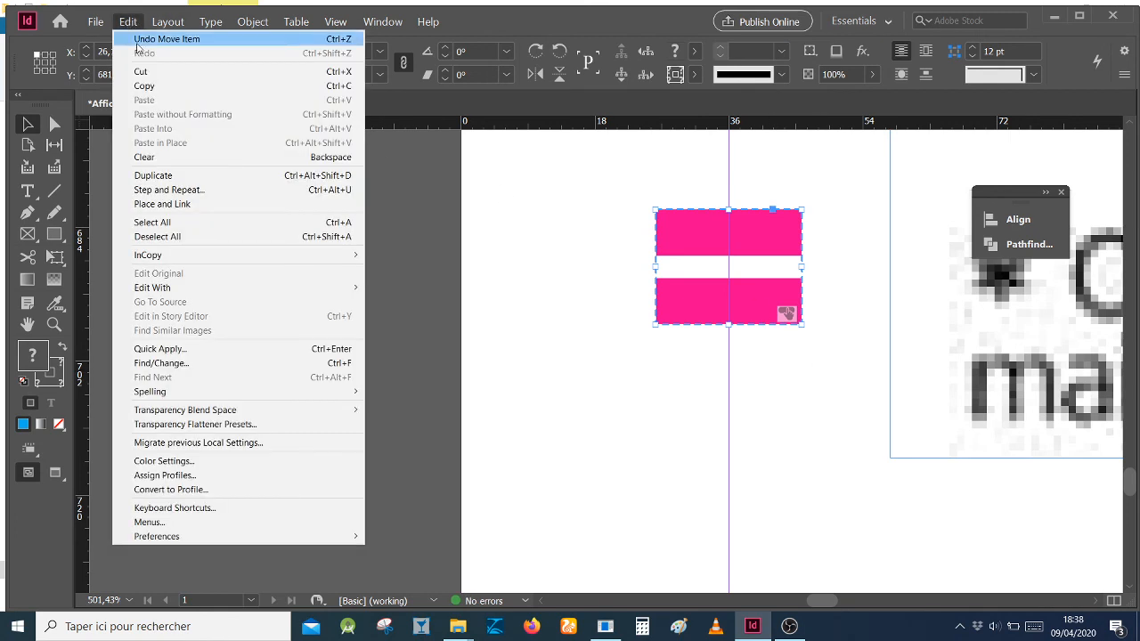
click(140, 41)
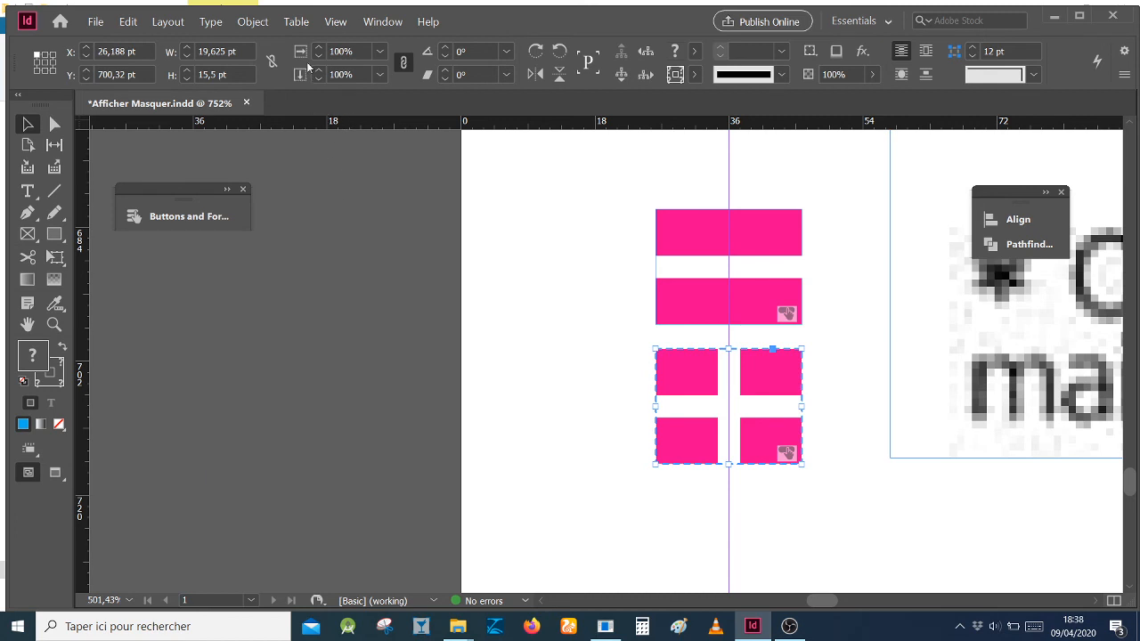
Display the document's layers and expand Layer 1 to list its three buttons.
click(335, 21)
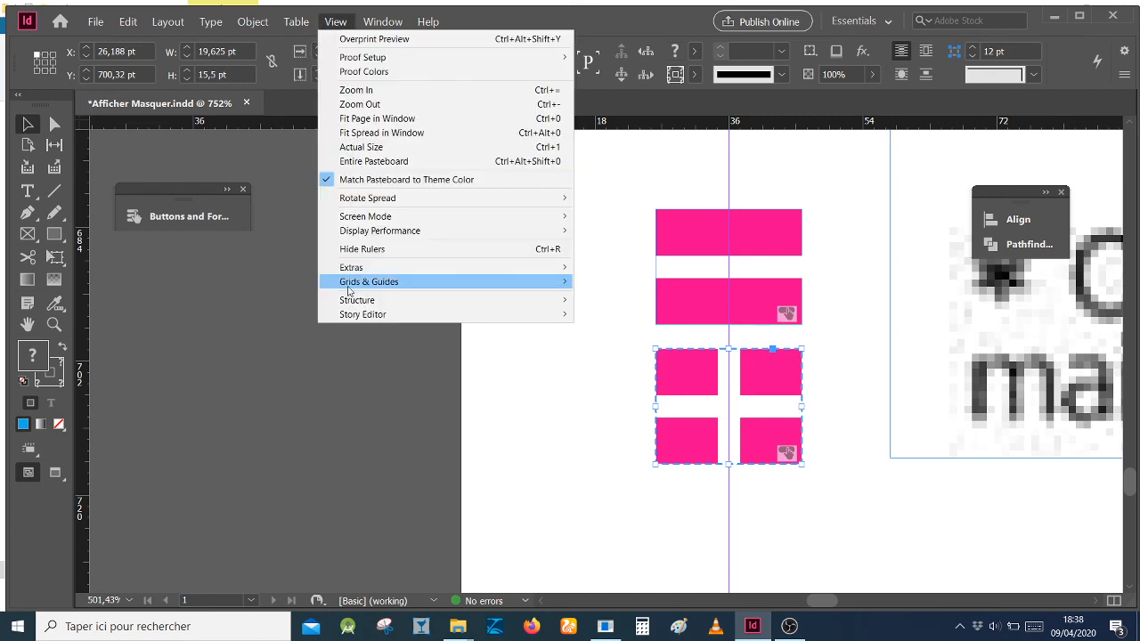
mouse_move(391, 25)
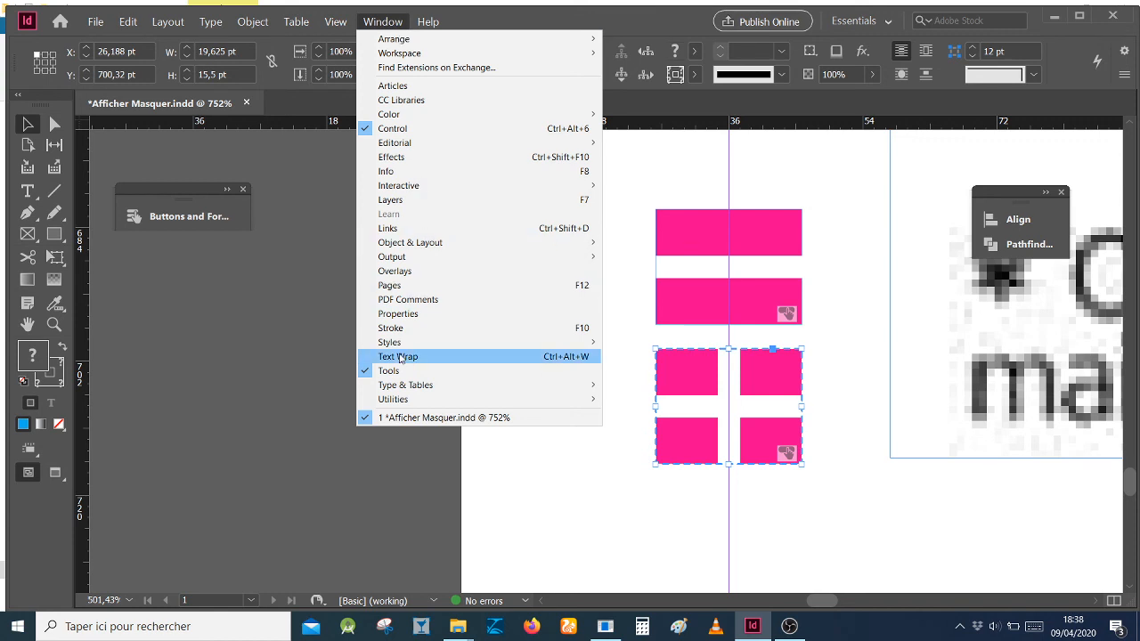
click(411, 211)
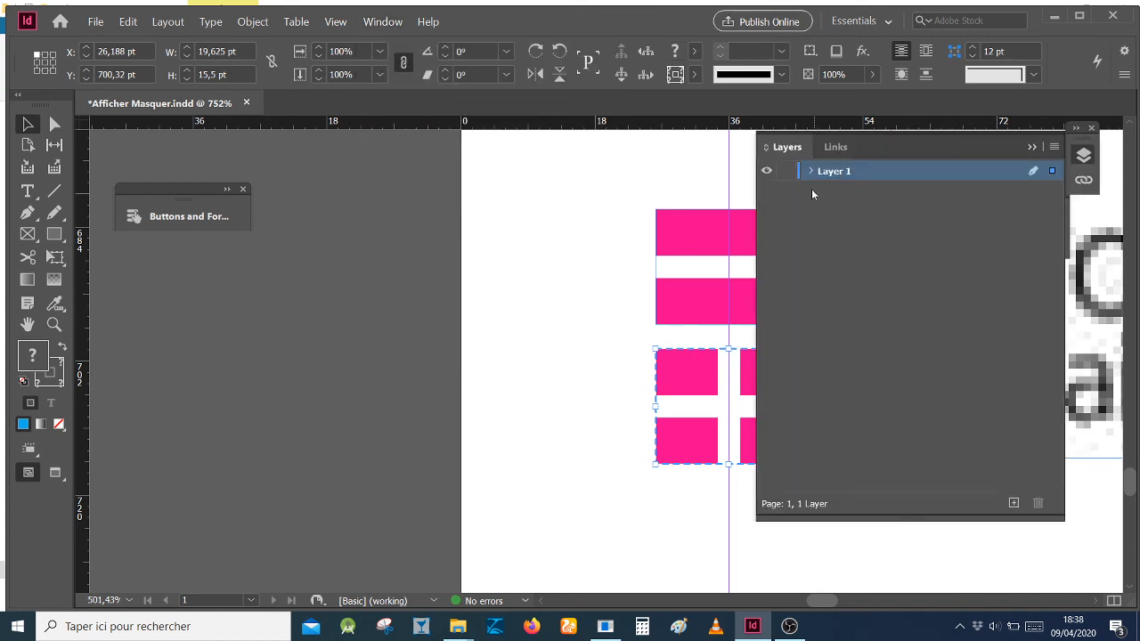
click(811, 171)
mouse_move(821, 602)
mouse_down()
mouse_move(845, 601)
mouse_move(821, 602)
mouse_up()
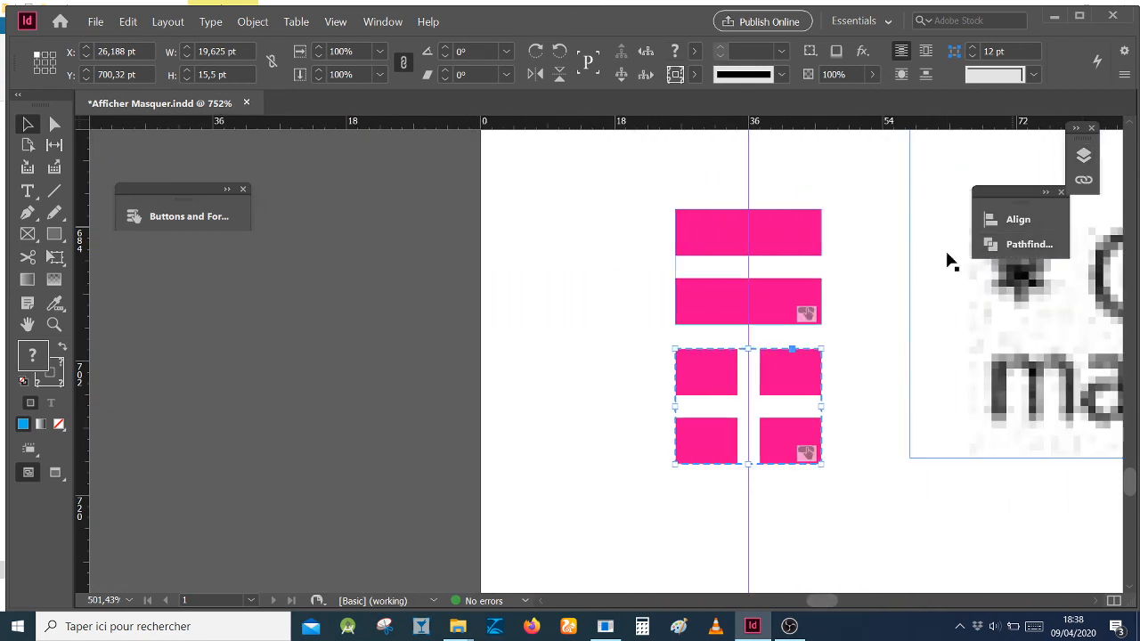
click(1090, 156)
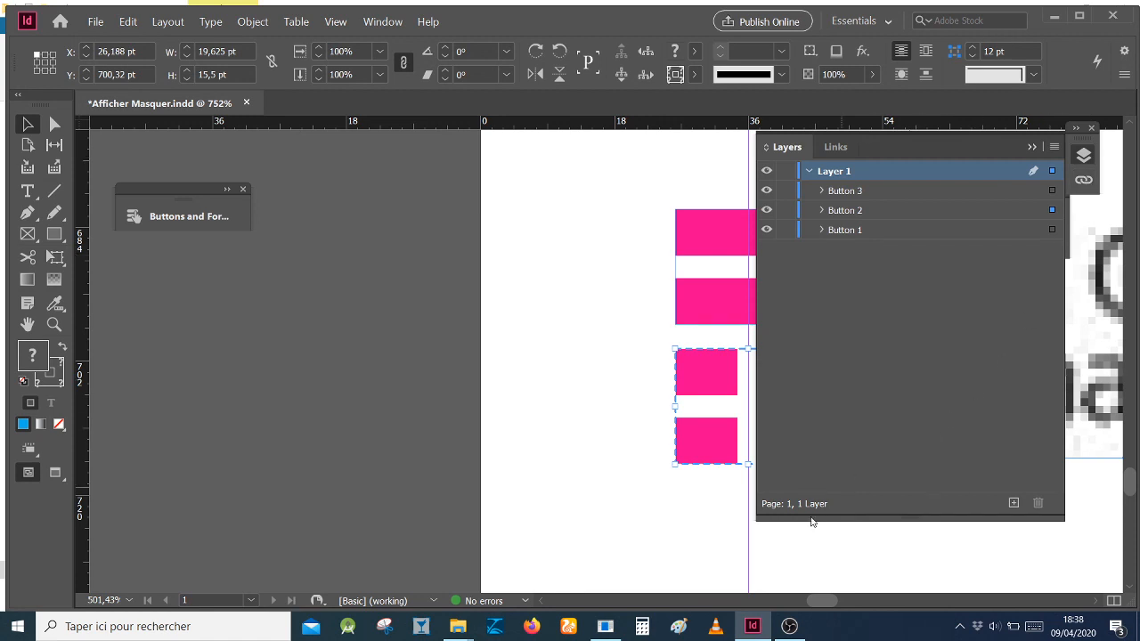
drag(824, 603, 842, 602)
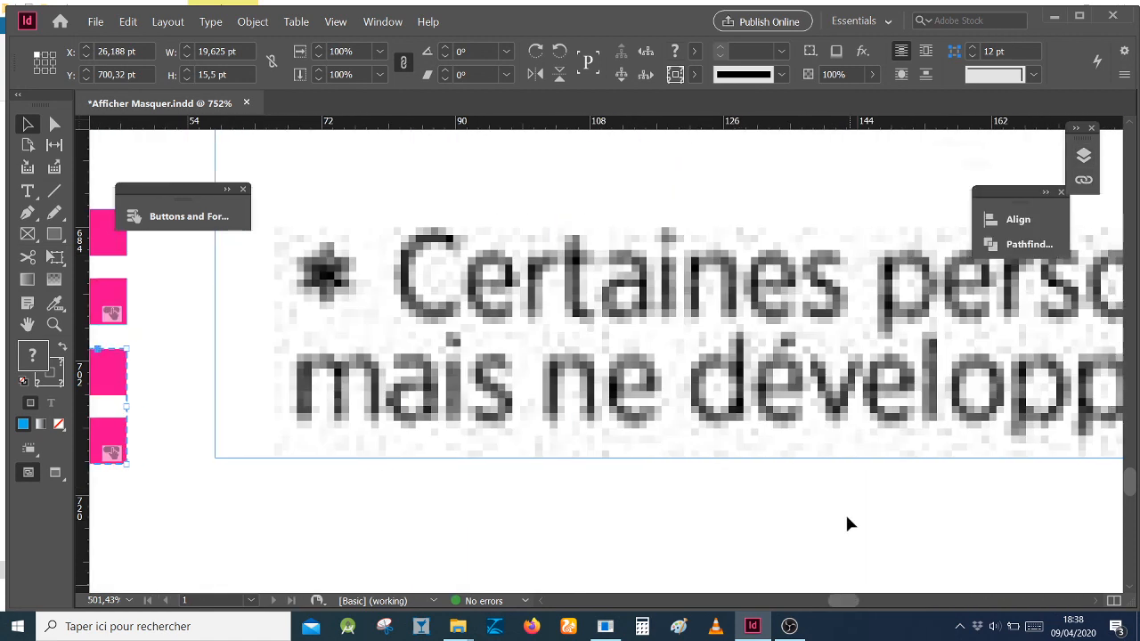
click(1085, 156)
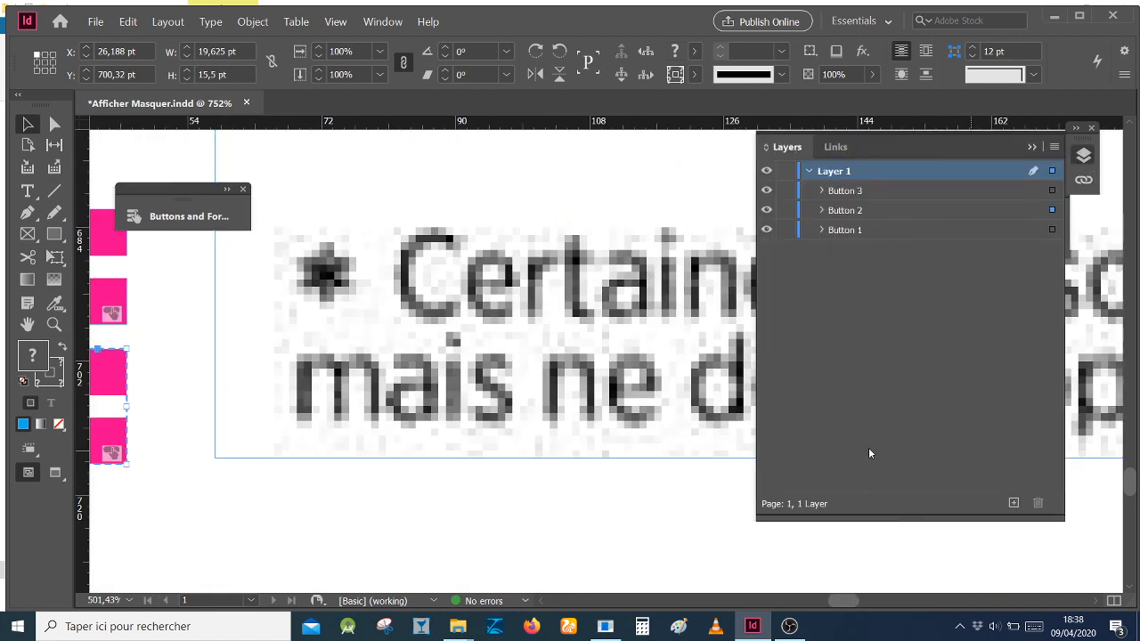
scroll(855, 603, left, 5)
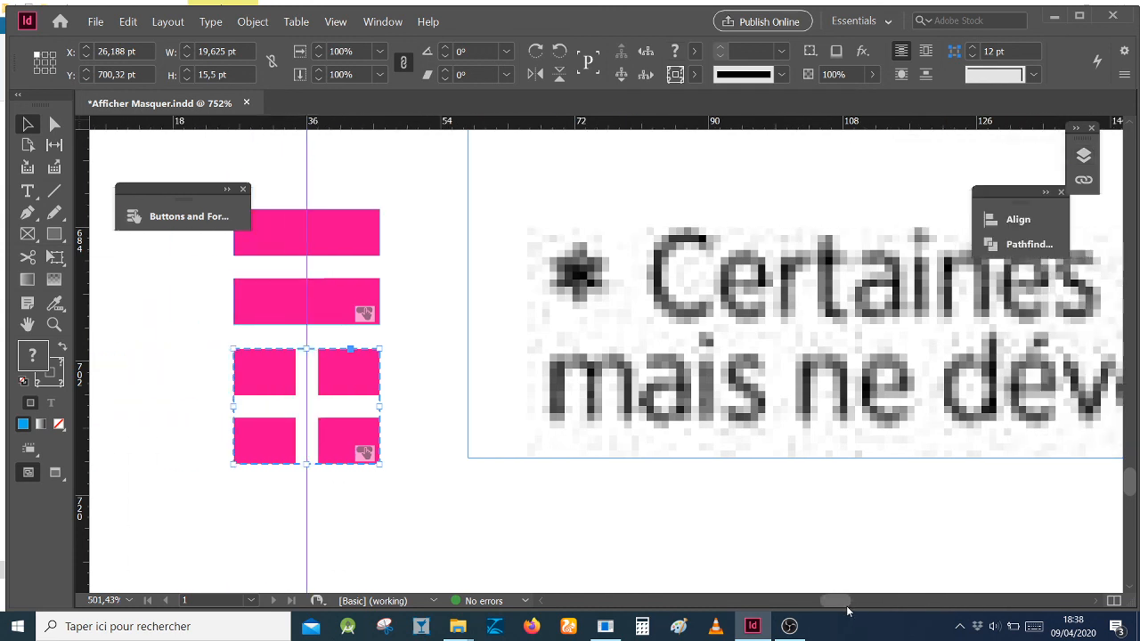
click(1092, 158)
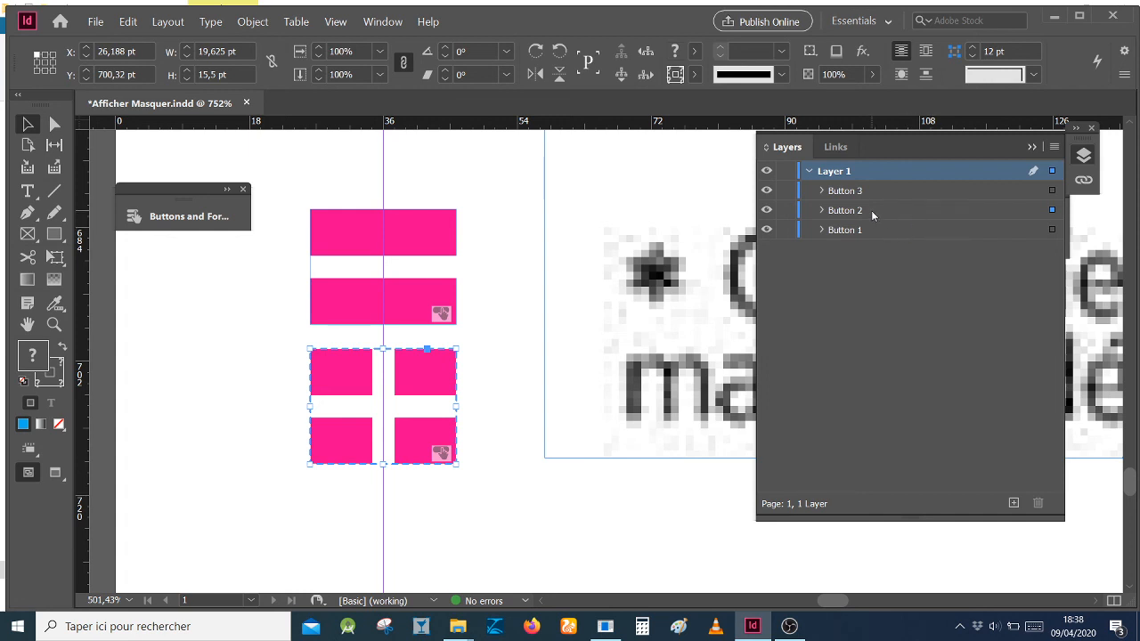
Select the minus button and move Button 3 below Button 2 in Layer 1's stacking order.
click(399, 295)
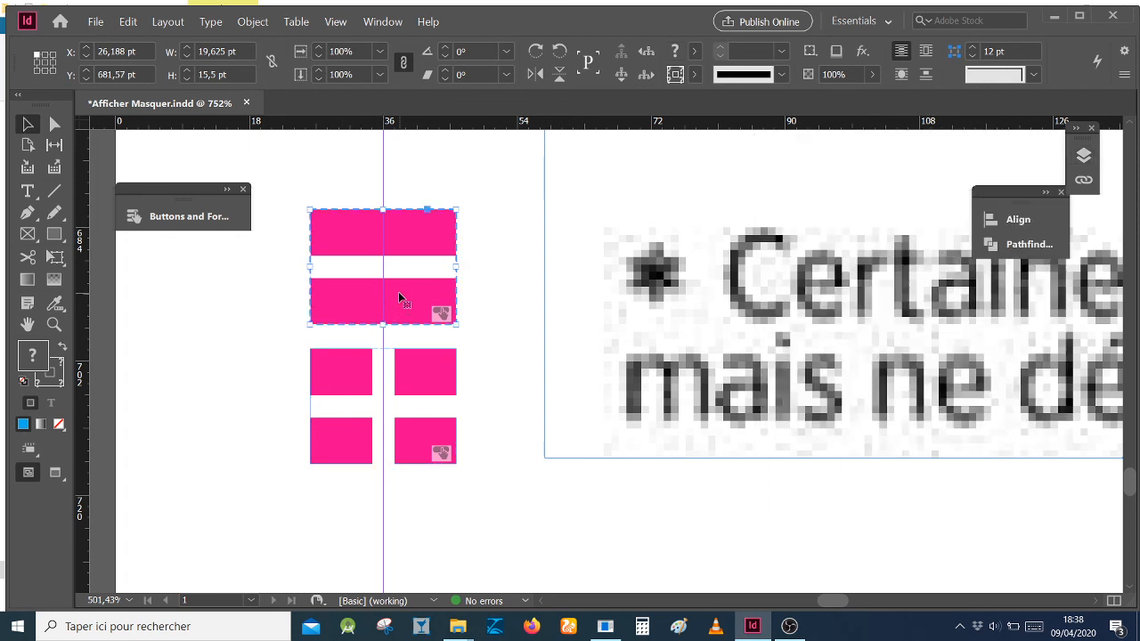
click(1084, 157)
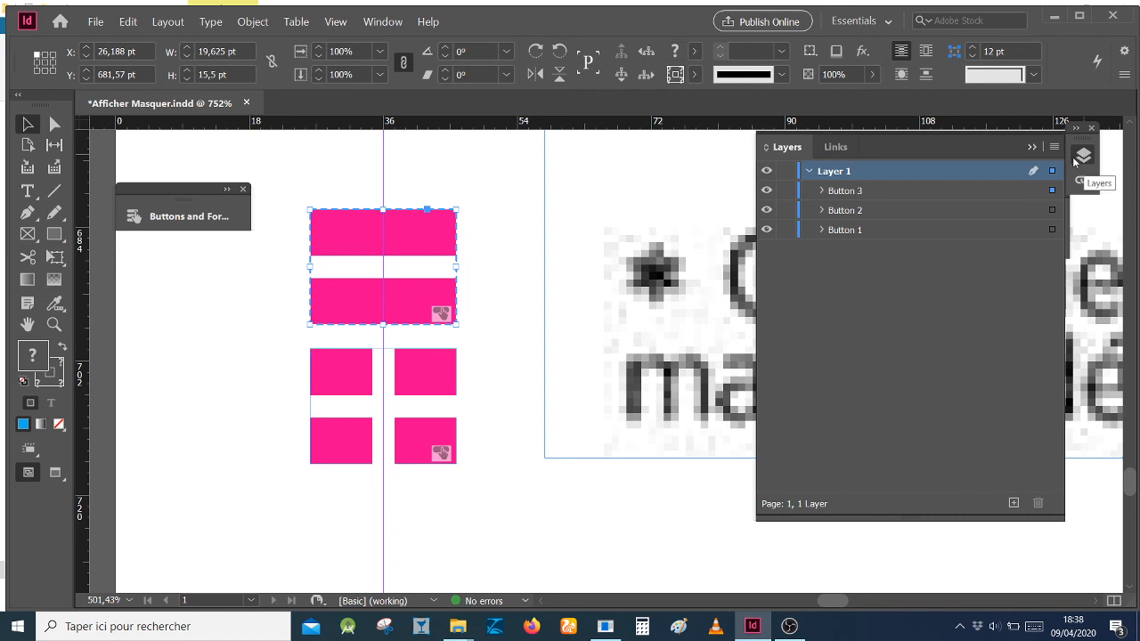
click(890, 190)
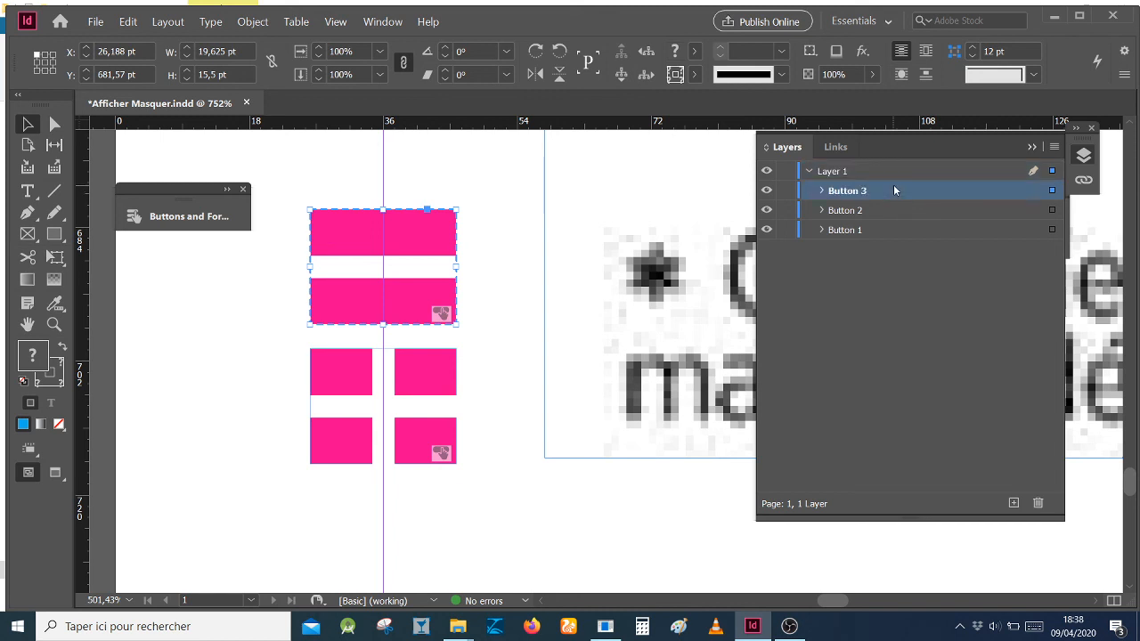
drag(901, 195, 891, 224)
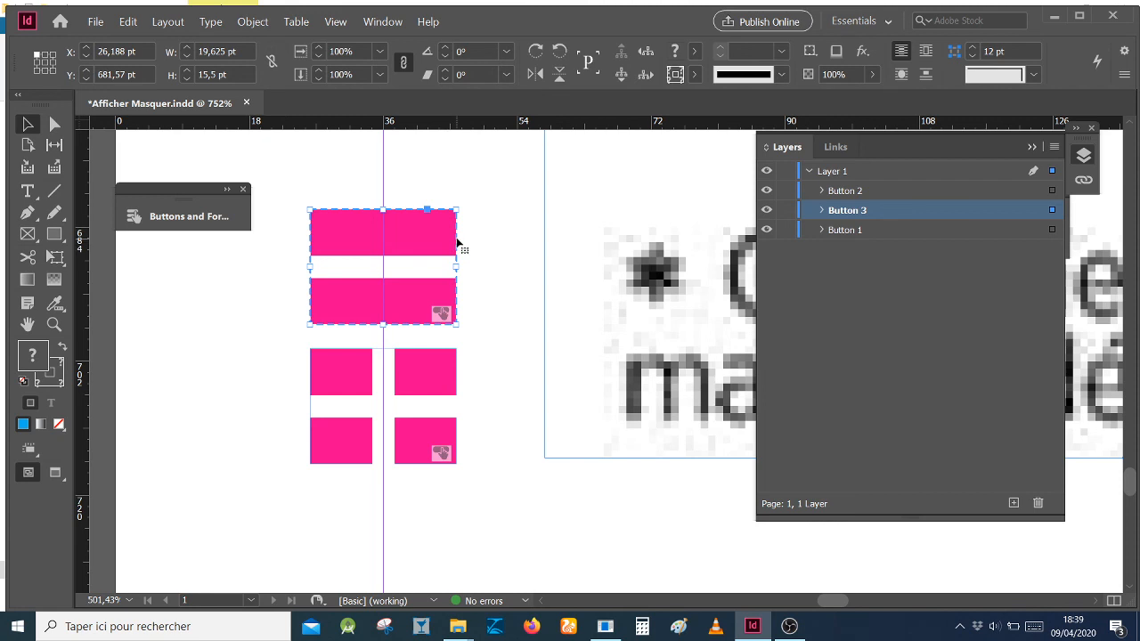
Move the minus button straight down exactly onto the plus button, at Y 700,32 pt, and save the document.
drag(457, 242, 459, 387)
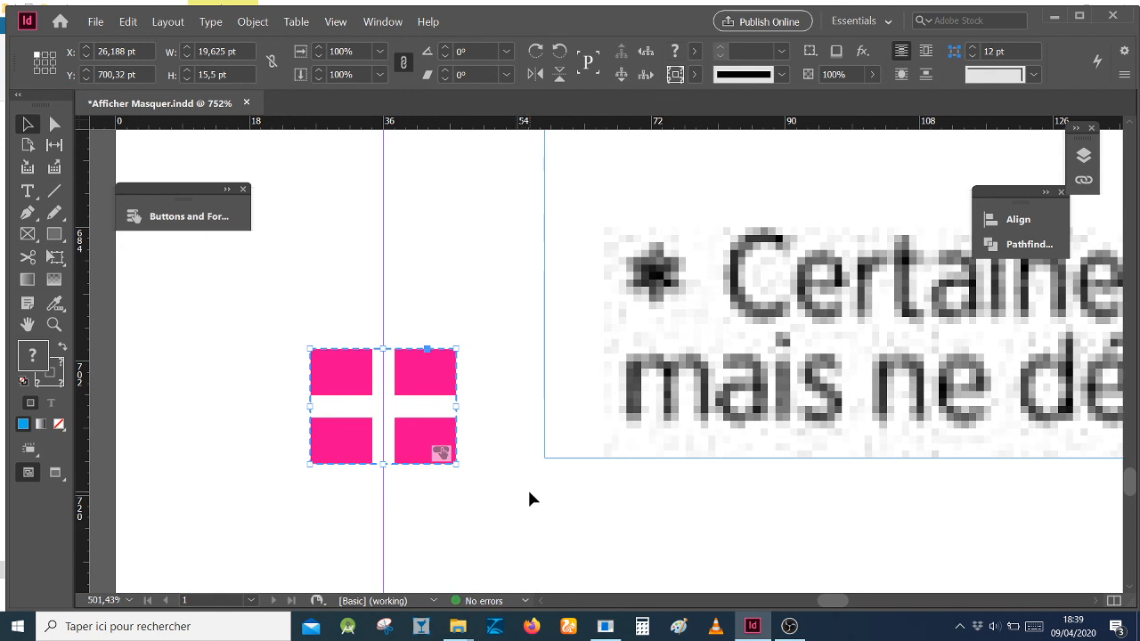
click(95, 22)
click(109, 114)
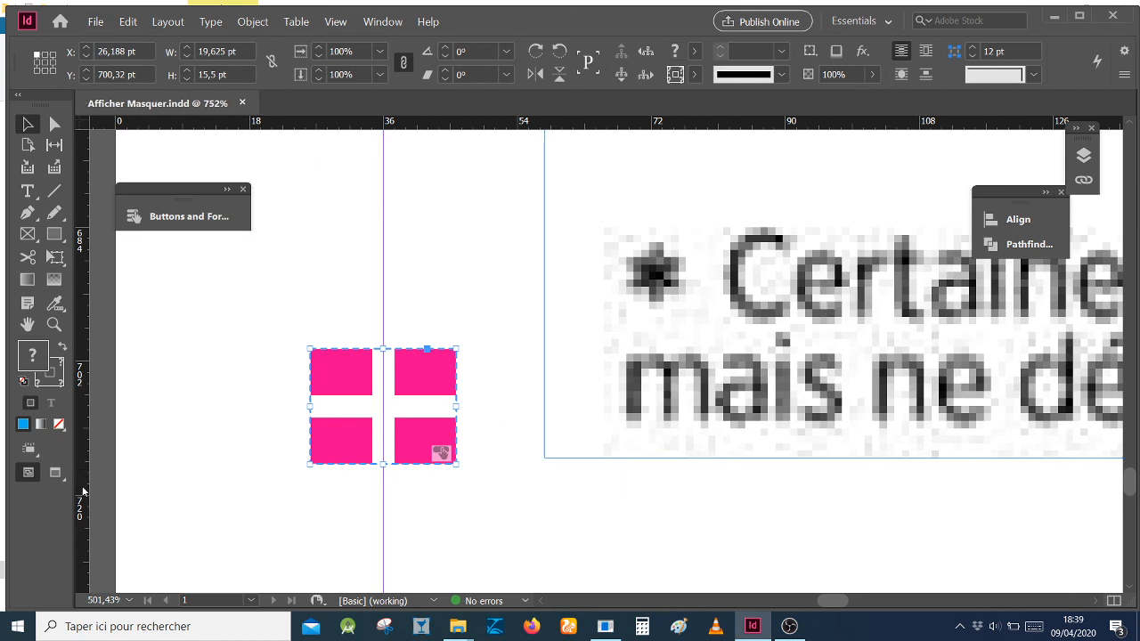
Preview the spread's interactivity, test showing and hiding the symptoms image with the stacked buttons, and close the preview.
click(184, 217)
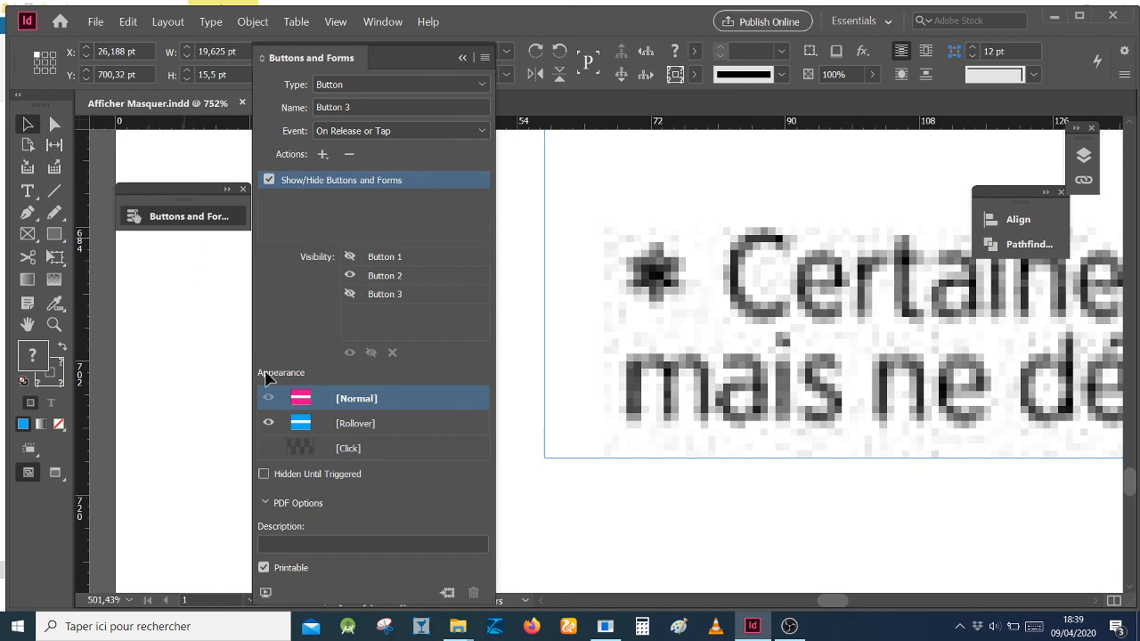
click(265, 592)
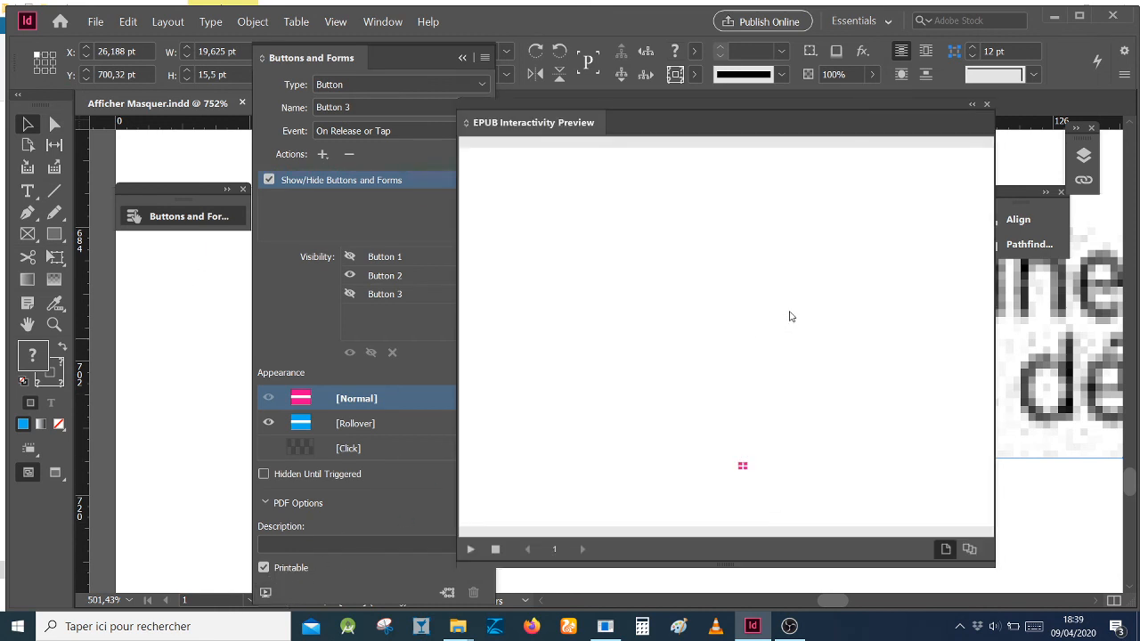
click(743, 469)
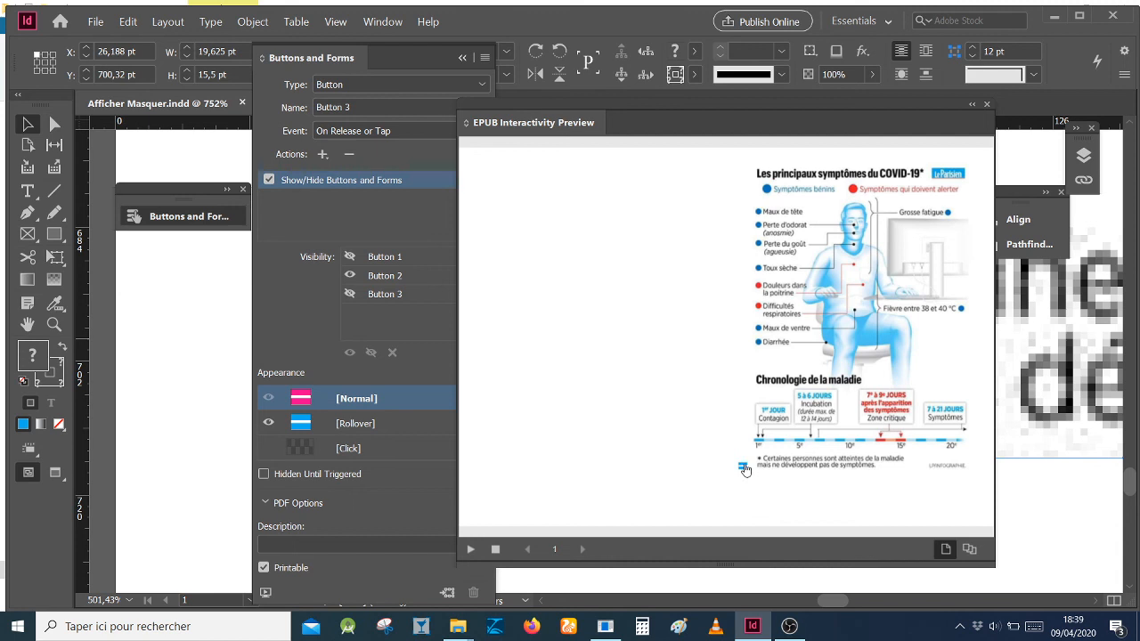
click(744, 468)
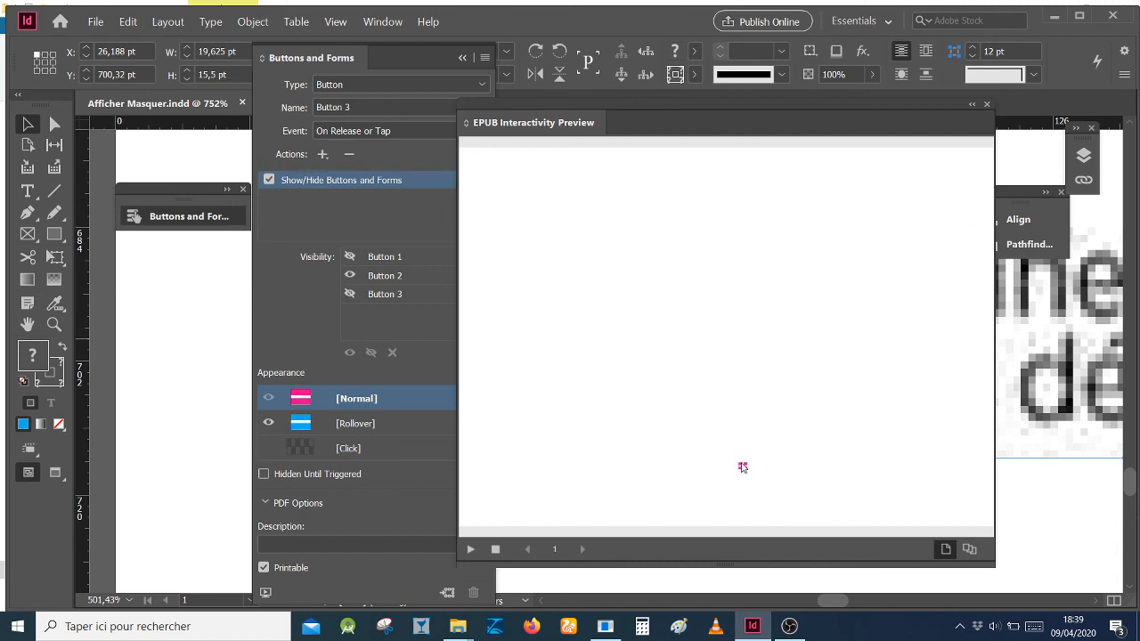
click(986, 106)
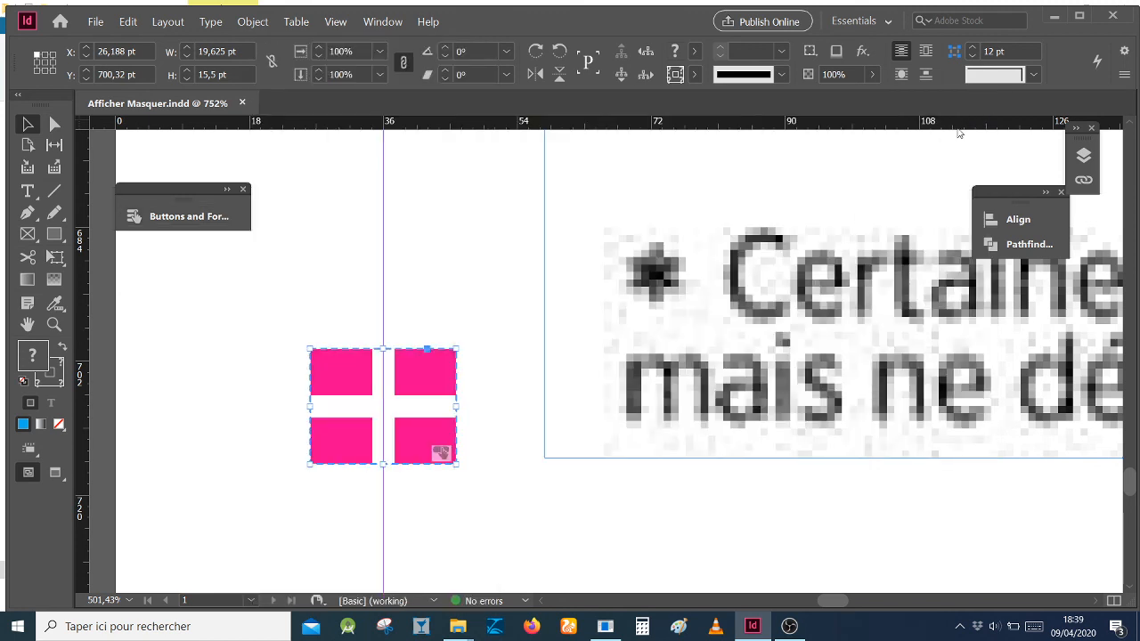
Export all pages as the interactive PDF Afficher Masquer.pdf in the Show hide folder, with View After Exporting and Forms and Media set to Include All.
click(95, 22)
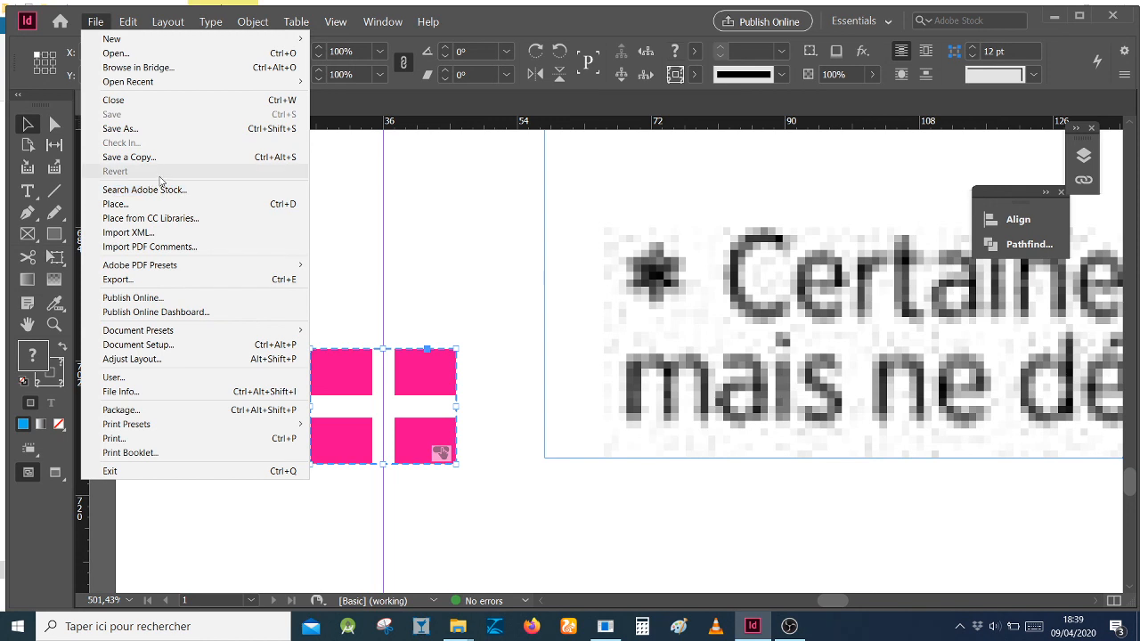
click(139, 279)
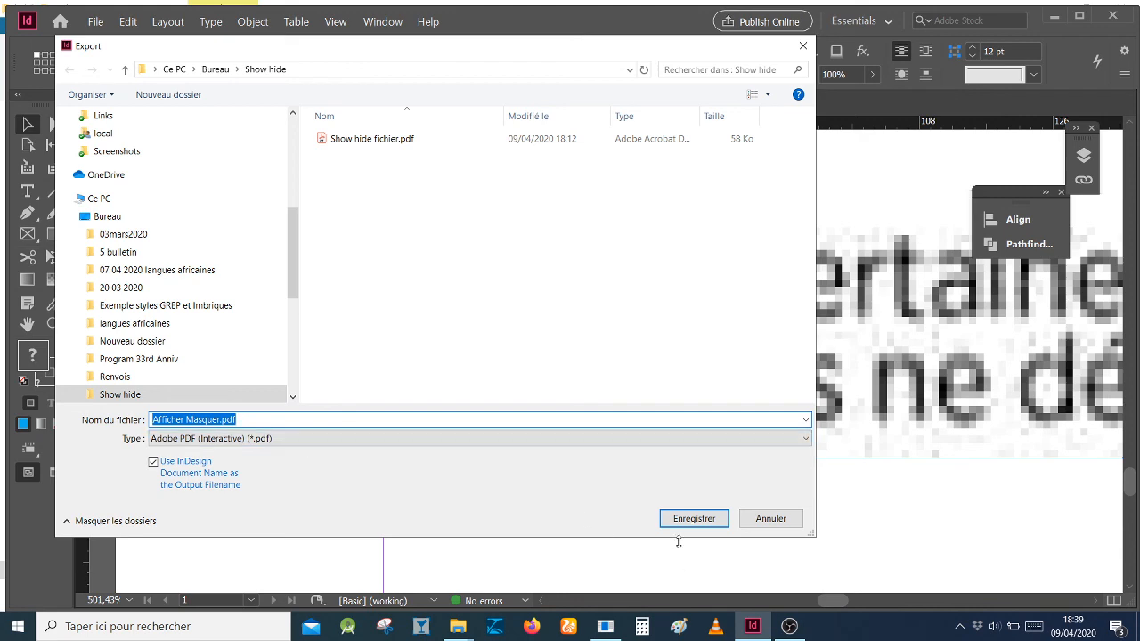
click(696, 520)
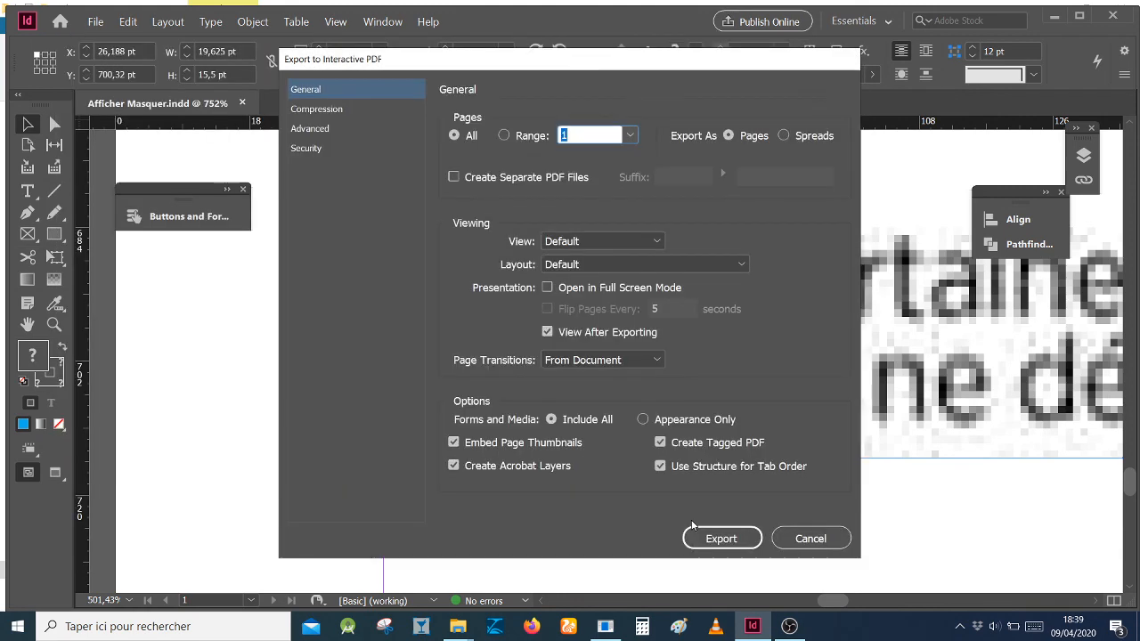
click(722, 540)
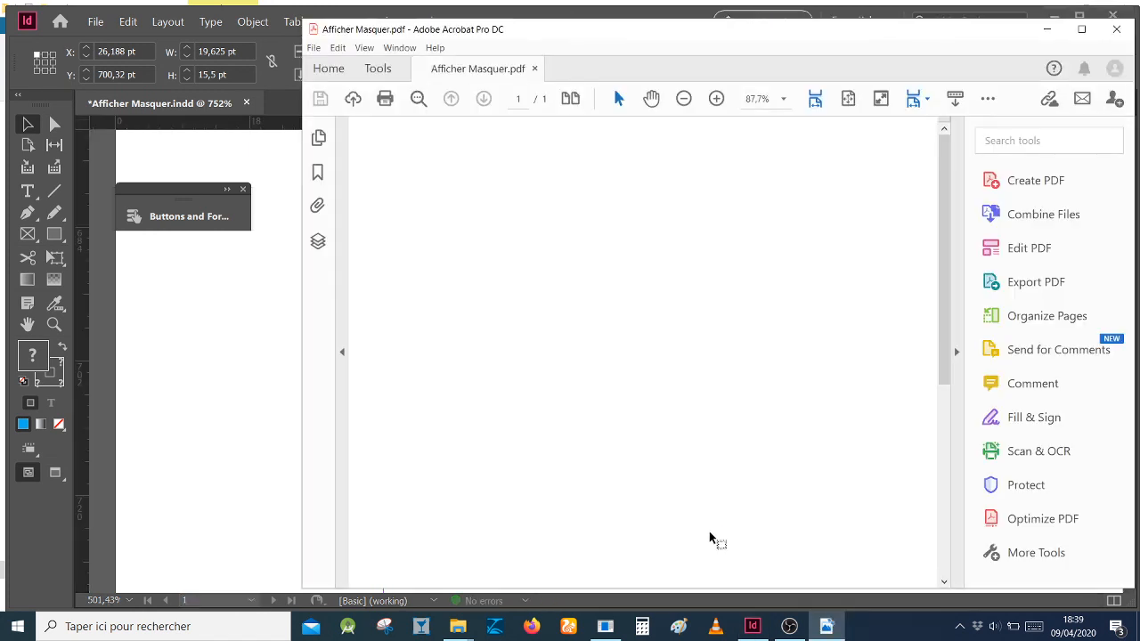
Test the minus button in the exported Afficher Masquer.pdf in Acrobat, with the page zoomed out to 49,6%.
click(684, 98)
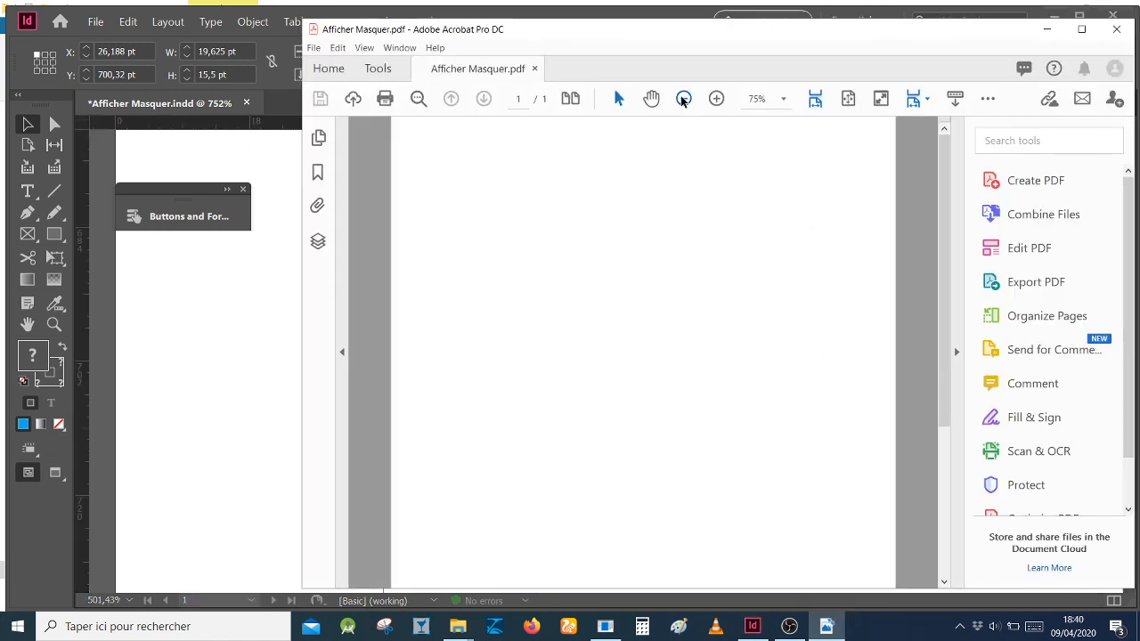
click(683, 98)
click(683, 98)
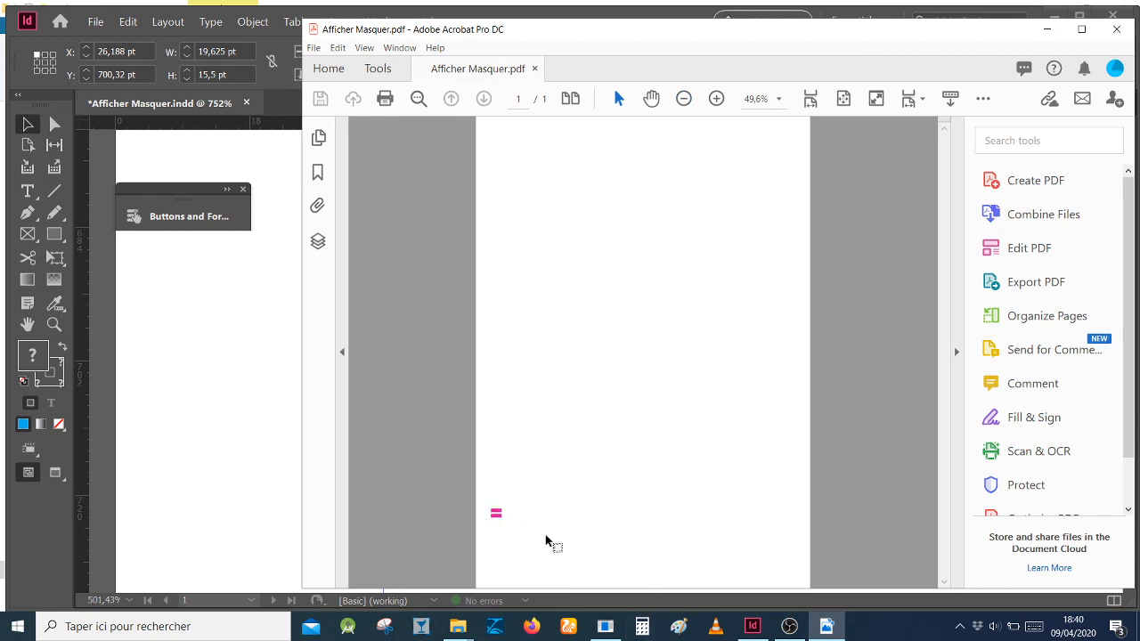
click(495, 518)
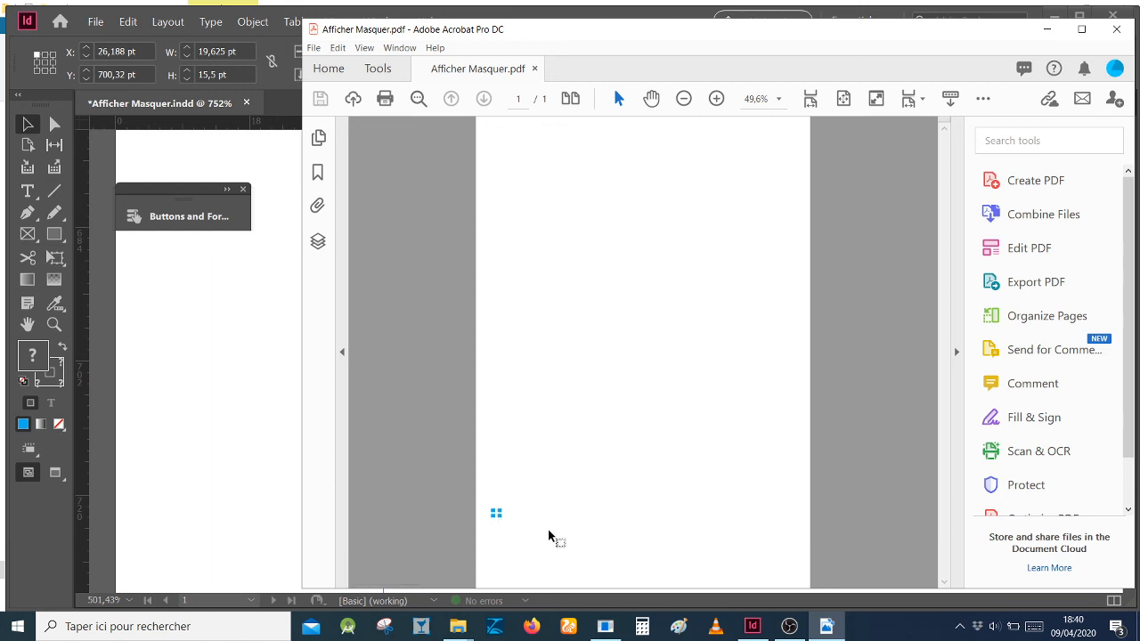